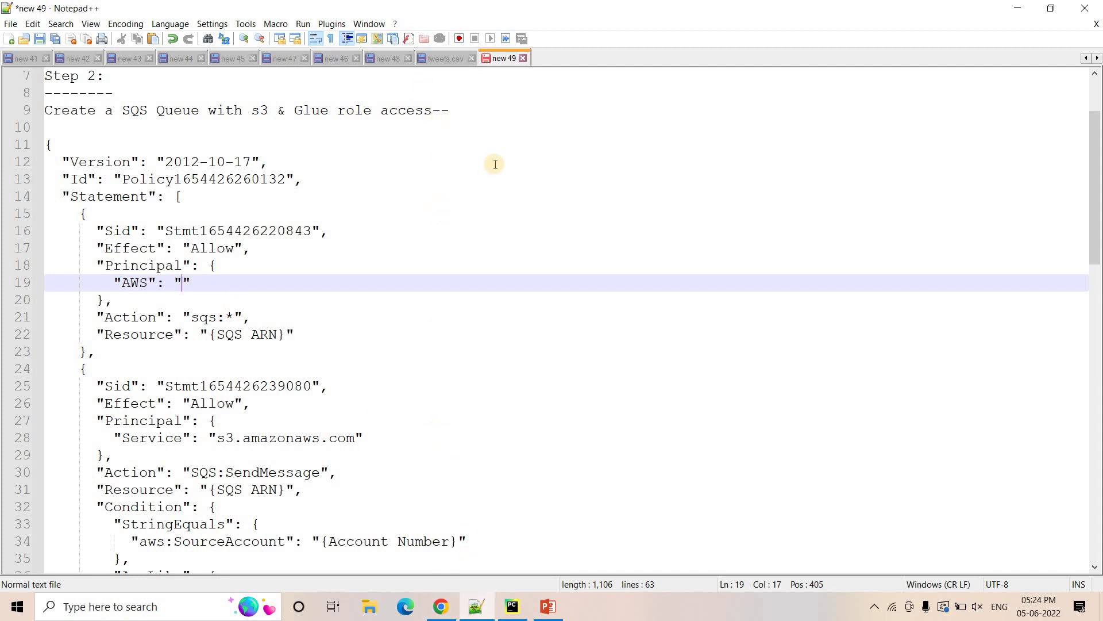
# Copy the role name glueincrementalytdemo from the notes and search for it in the IAM roles list in Chrome.
pyautogui.scroll(2, 763, 109)
pyautogui.click(658, 110)
pyautogui.doubleClick(658, 110)
pyautogui.hotkey('ctrl', 'c')
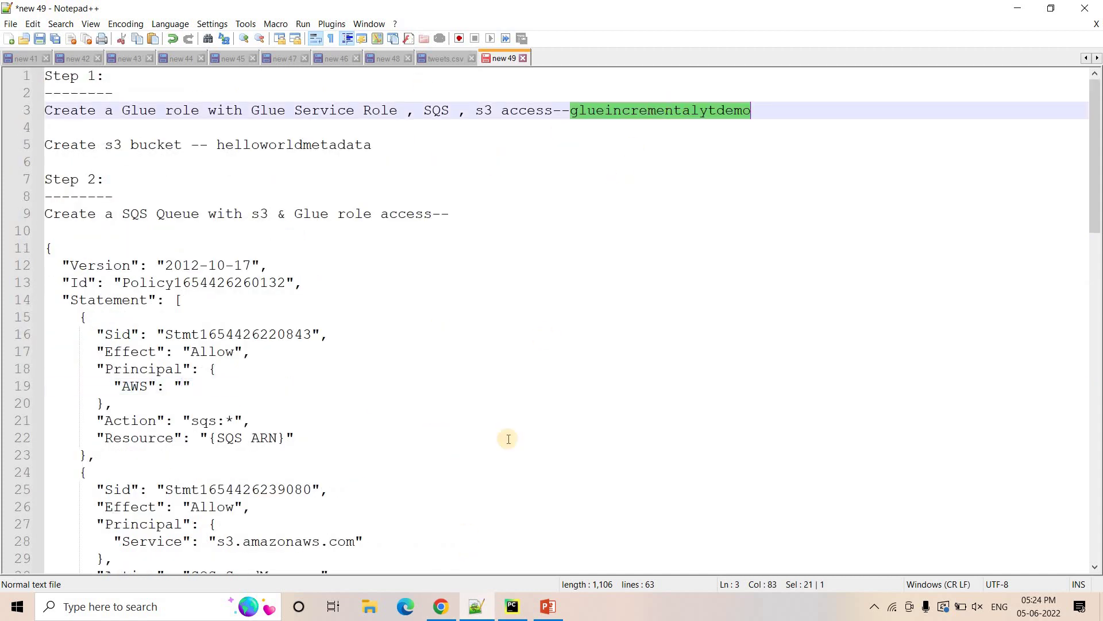
pyautogui.hotkey('alt', 'Tab')
pyautogui.click(289, 5)
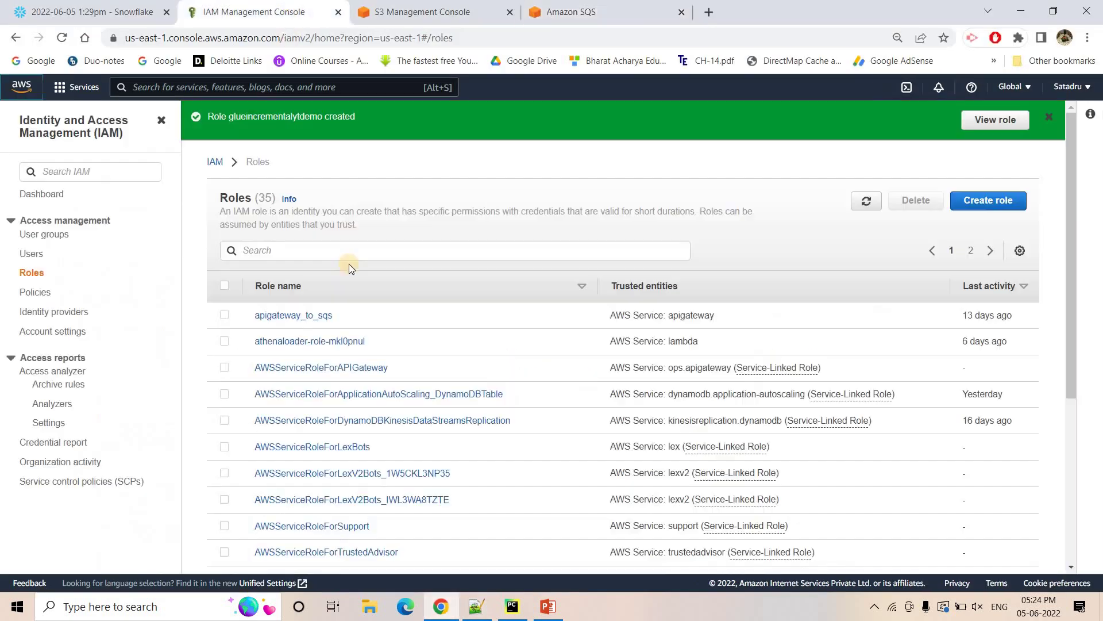
pyautogui.click(344, 250)
pyautogui.hotkey('ctrl', 'v')
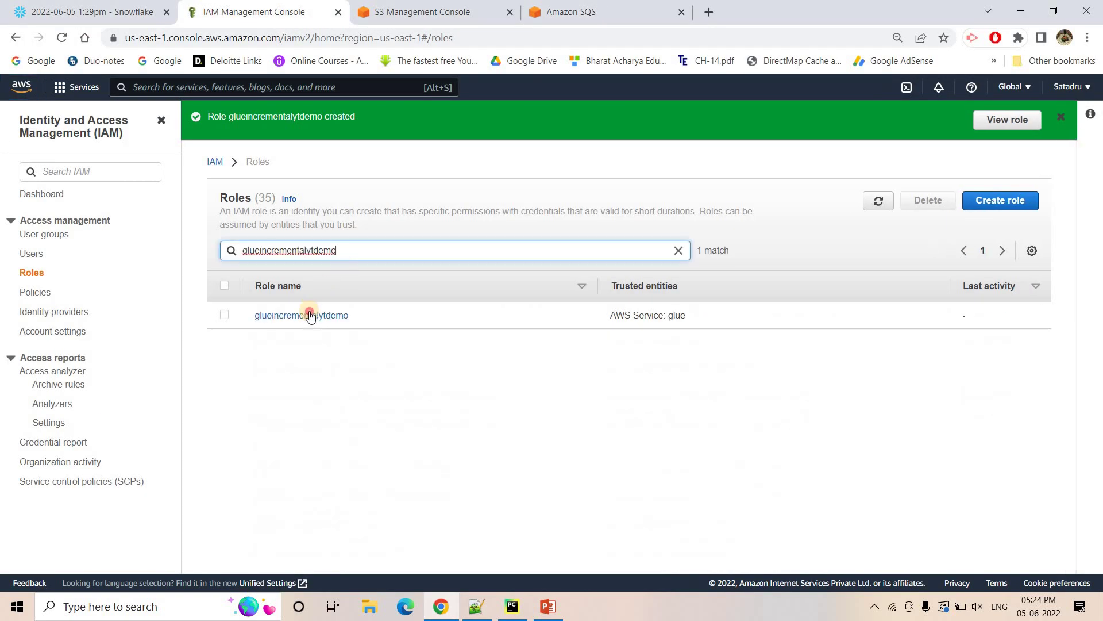
# Copy the ARN of the glueincrementalytdemo role and paste it as the AWS principal in the Notepad++ policy's first statement.
pyautogui.click(309, 312)
pyautogui.click(635, 259)
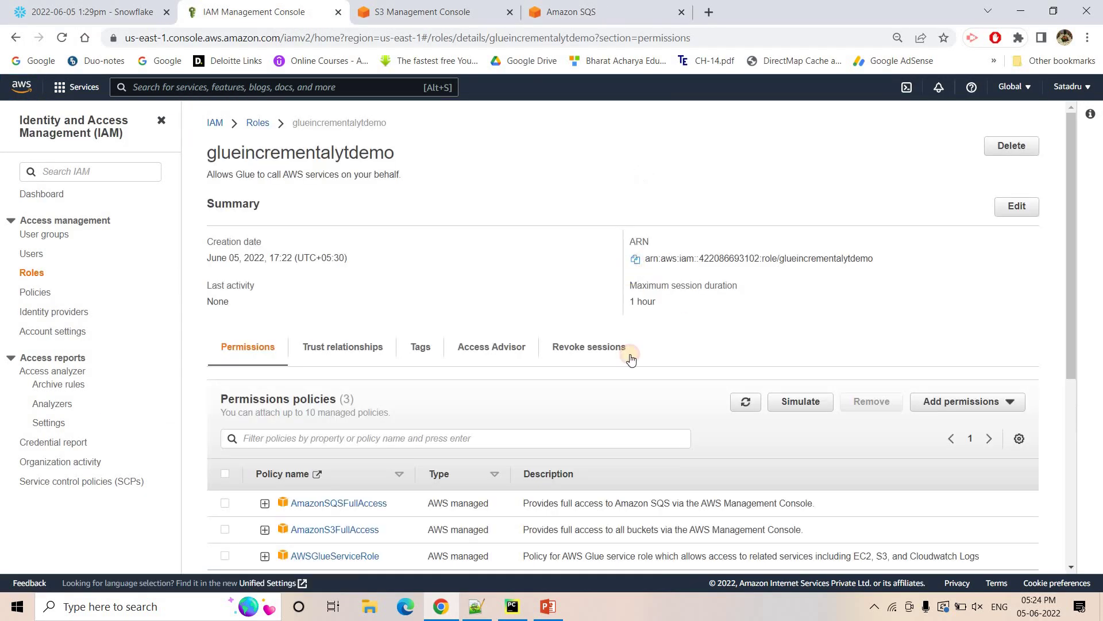
pyautogui.click(476, 608)
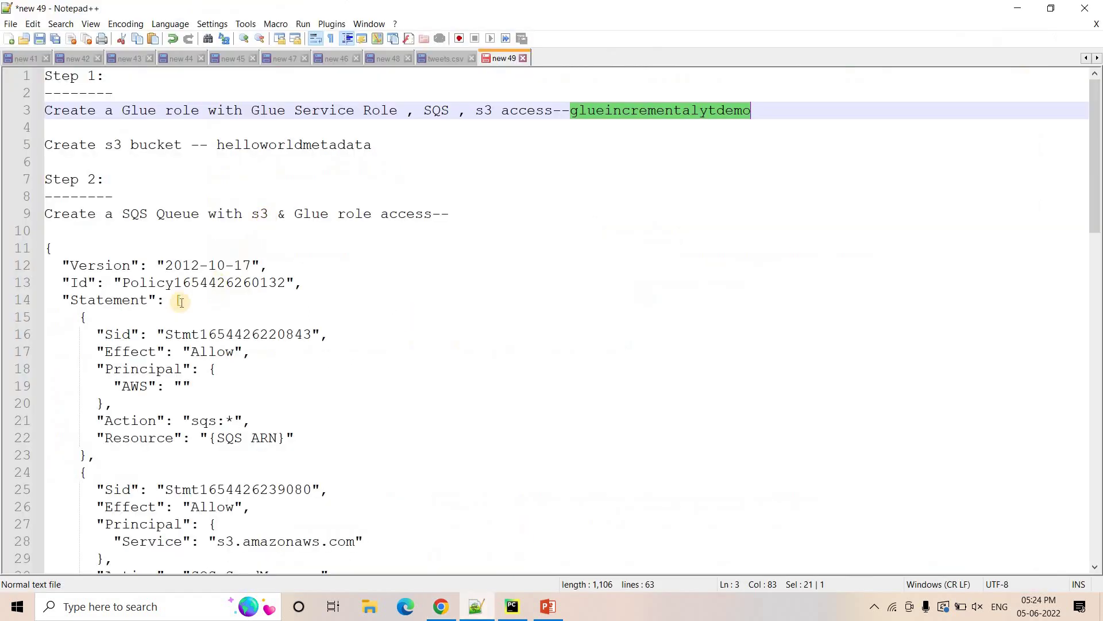
pyautogui.click(183, 386)
pyautogui.hotkey('ctrl', 'v')
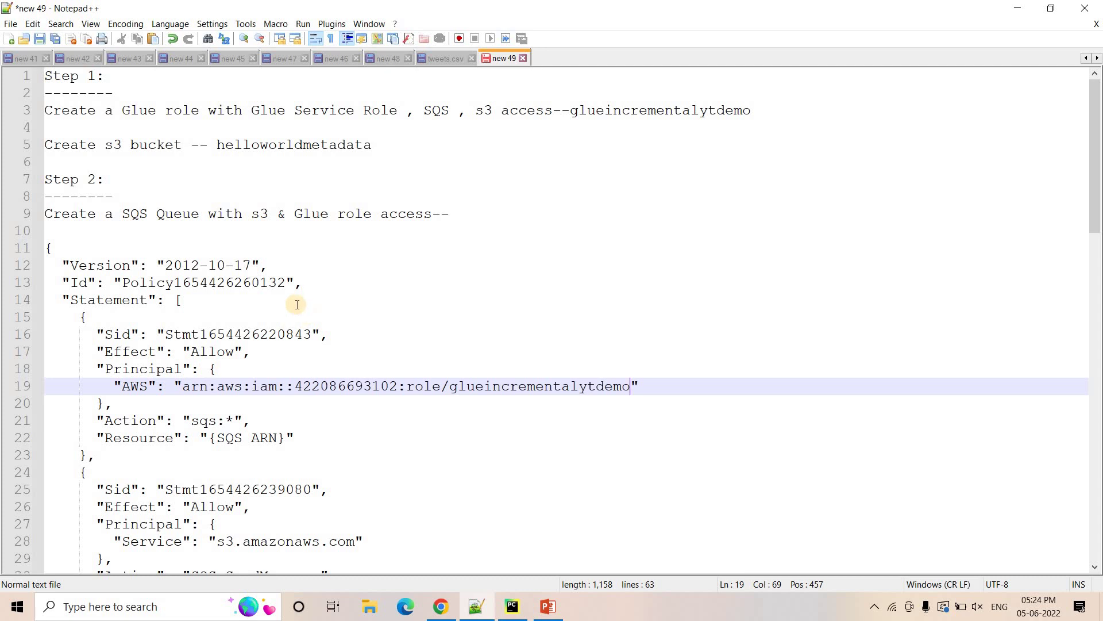
# Review the first statement's AWS principal, Allow effect and sqs:* action, and examine the architecture diagram in PowerPoint.
pyautogui.scroll(-2, 172, 315)
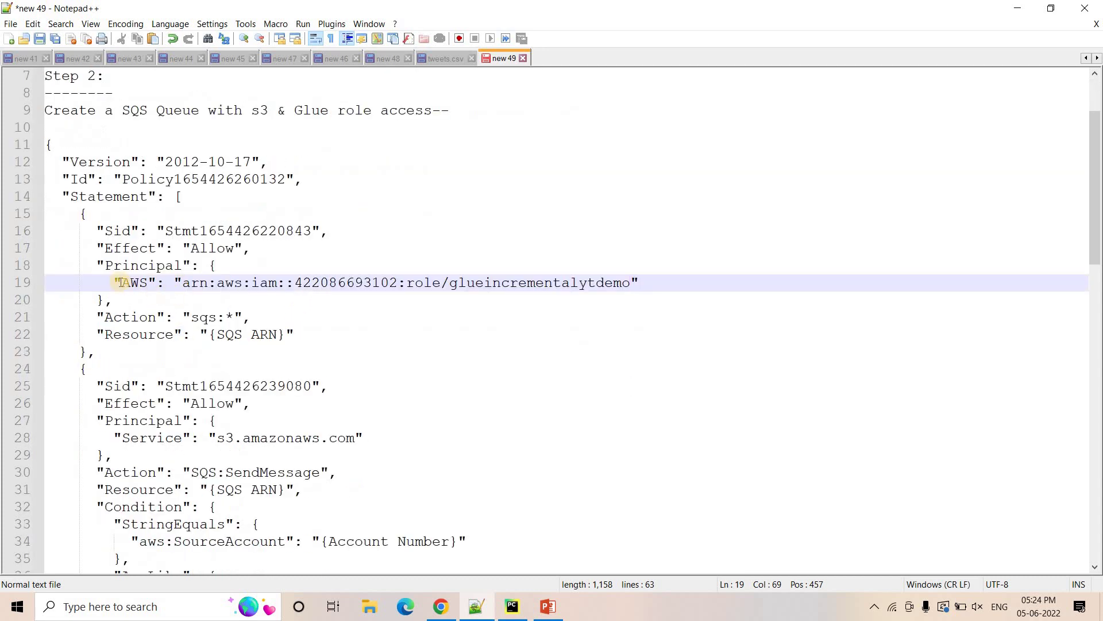
pyautogui.moveTo(114, 280); pyautogui.dragTo(655, 284)
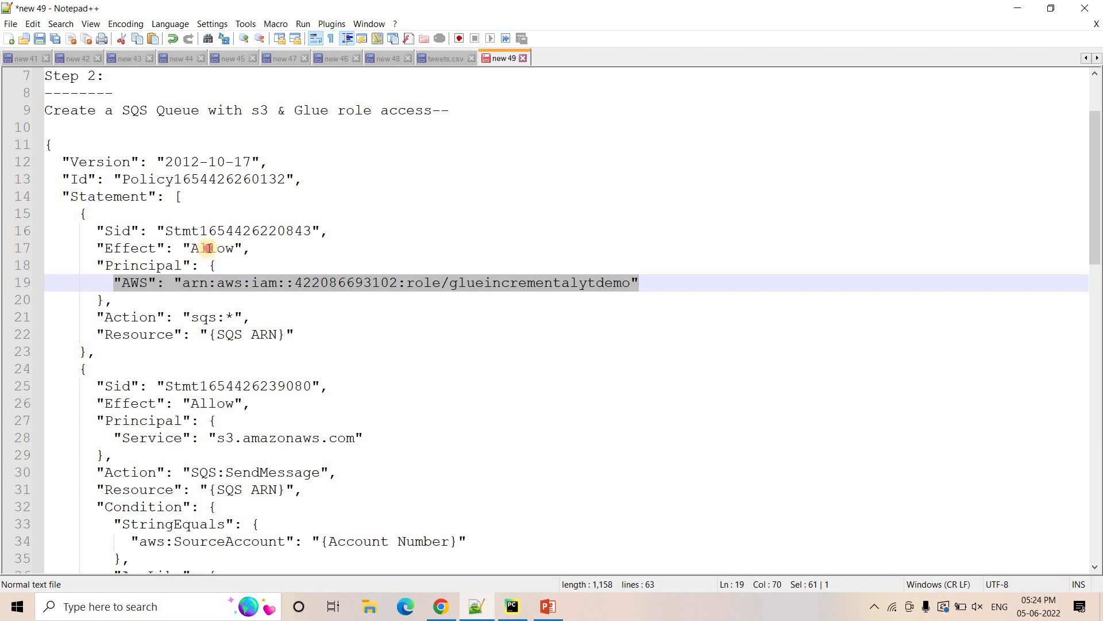
pyautogui.doubleClick(207, 247)
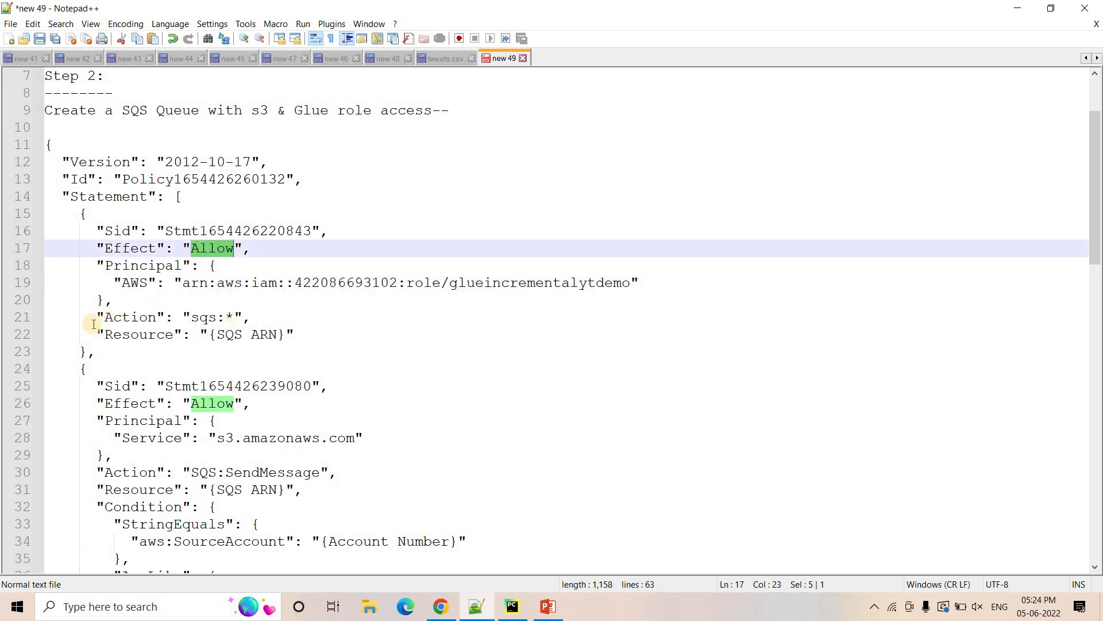
pyautogui.moveTo(96, 317); pyautogui.dragTo(261, 315)
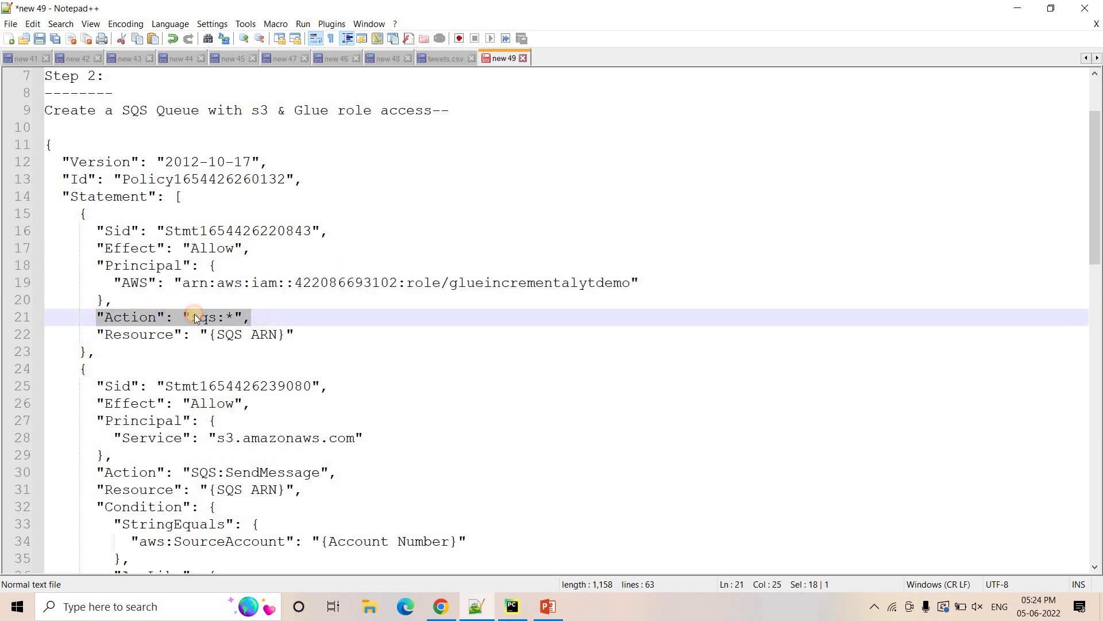
pyautogui.click(217, 316)
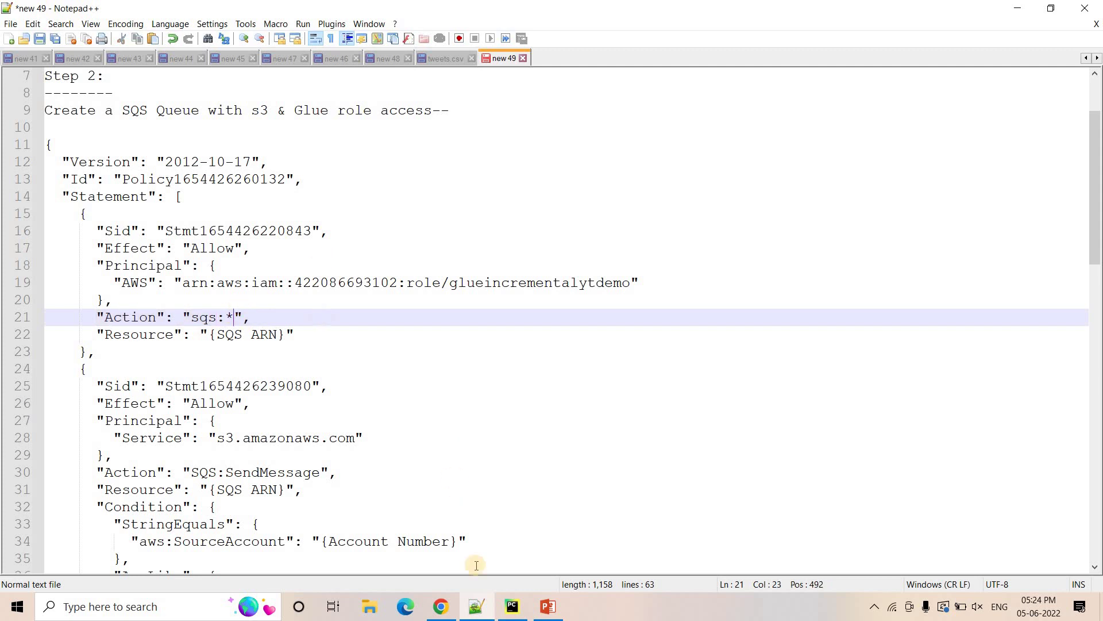
pyautogui.click(548, 607)
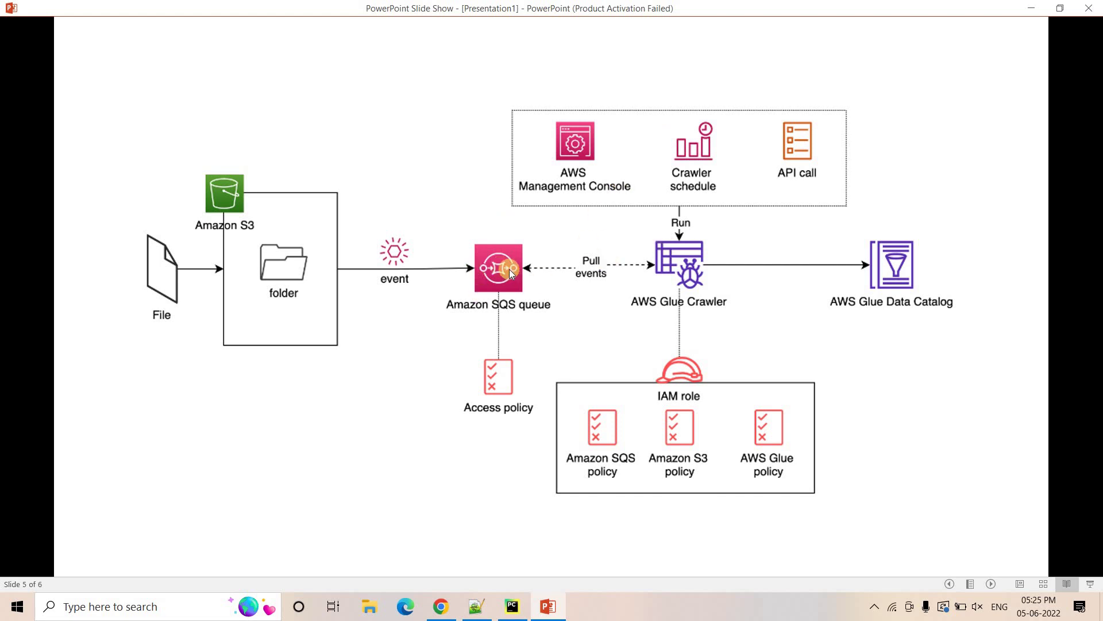
# In Notepad++, replace the first statement's {SQS ARN} placeholder with the demoglueinrementalcrawl queue's ARN from the Amazon SQS page in Chrome.
pyautogui.click(477, 607)
pyautogui.moveTo(193, 315); pyautogui.dragTo(208, 339)
pyautogui.press('Right')
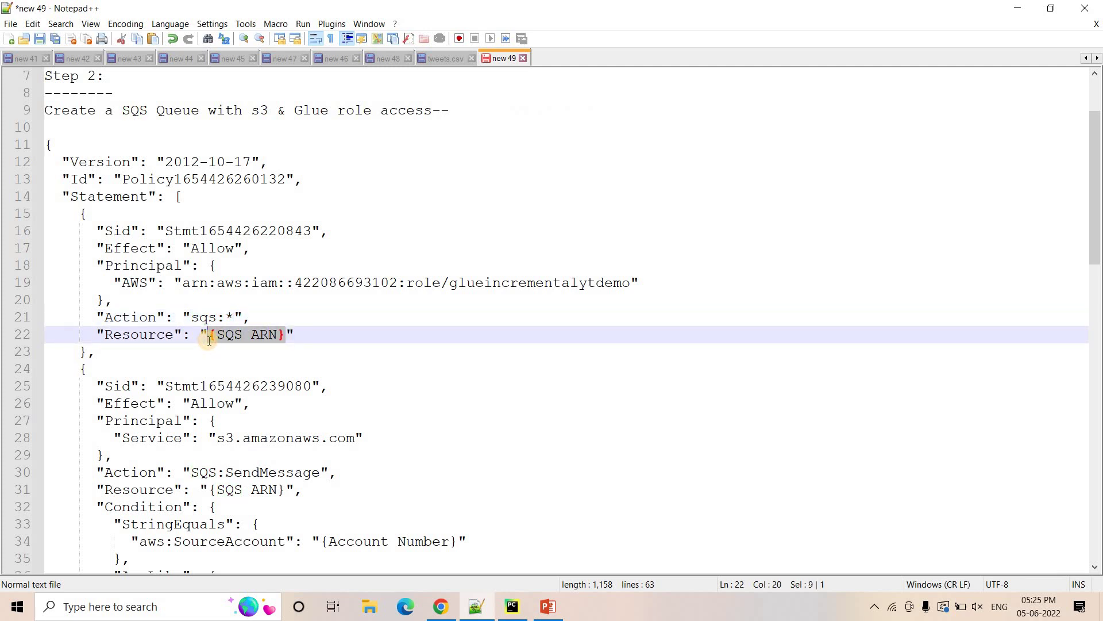
pyautogui.press('Delete')
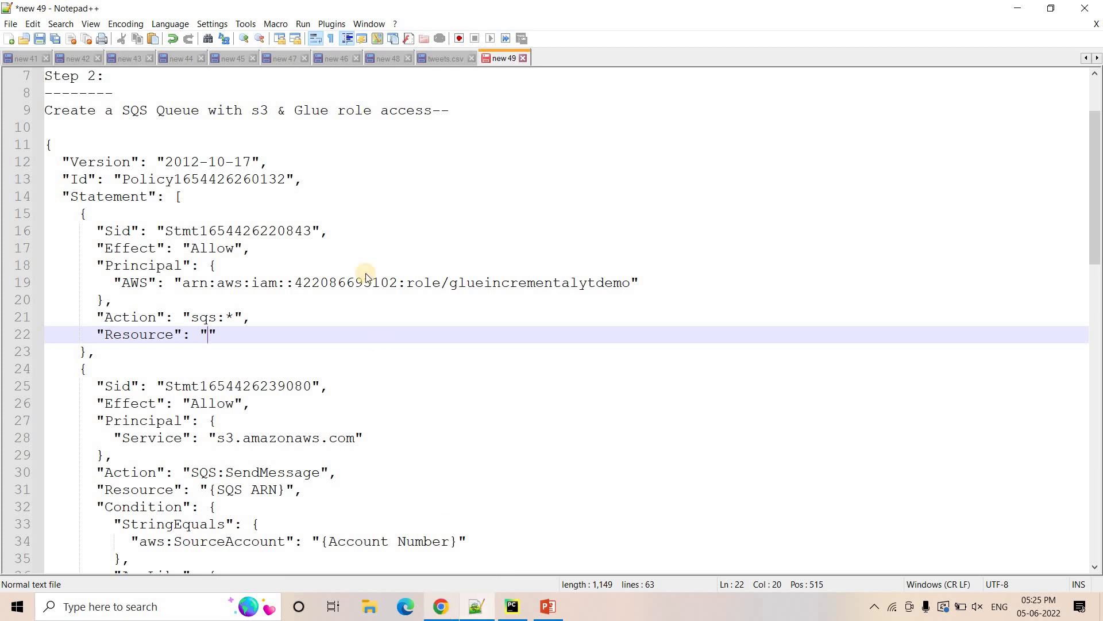
pyautogui.click(442, 610)
pyautogui.click(431, 12)
pyautogui.click(572, 12)
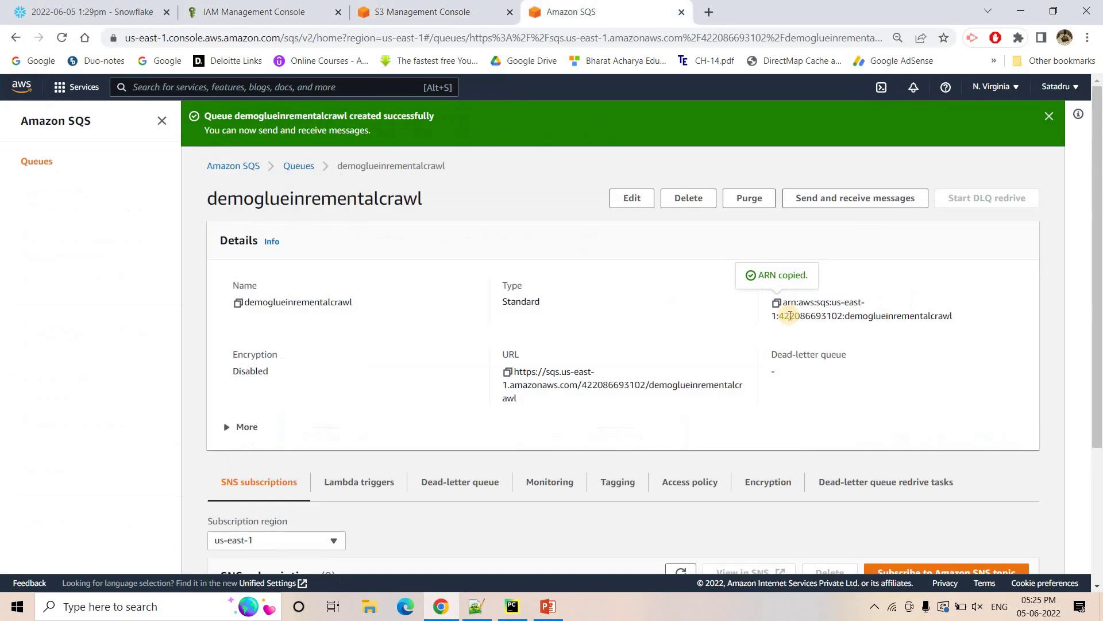
pyautogui.click(477, 601)
pyautogui.hotkey('ctrl', 'v')
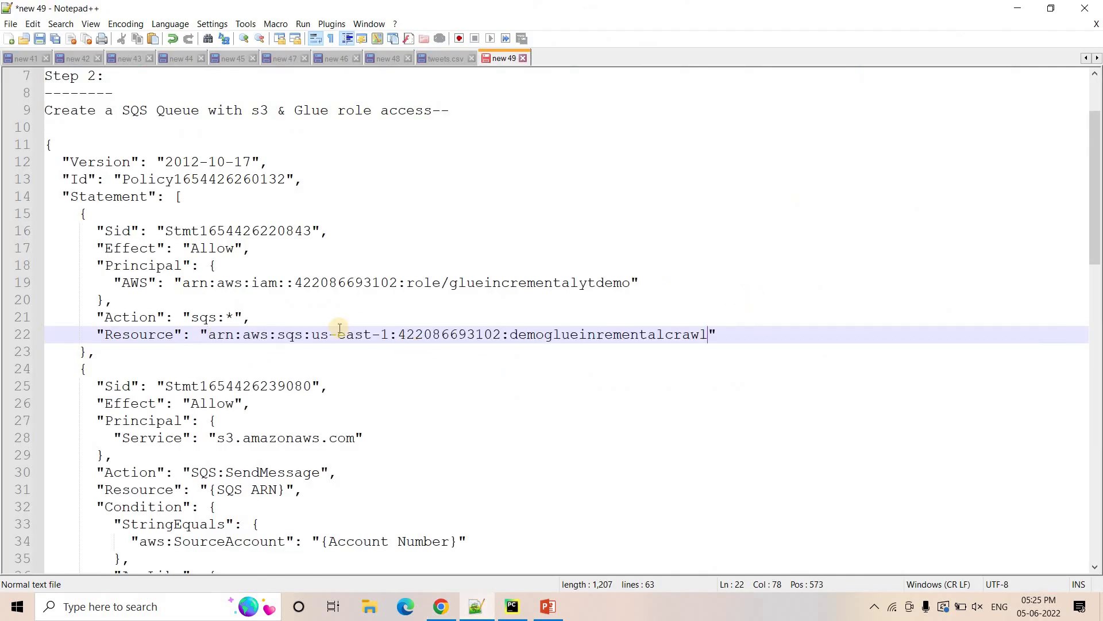
# Replace the {SQS ARN} placeholder in the S3 SendMessage statement with the queue ARN from the first statement's resource.
pyautogui.scroll(-1, 339, 326)
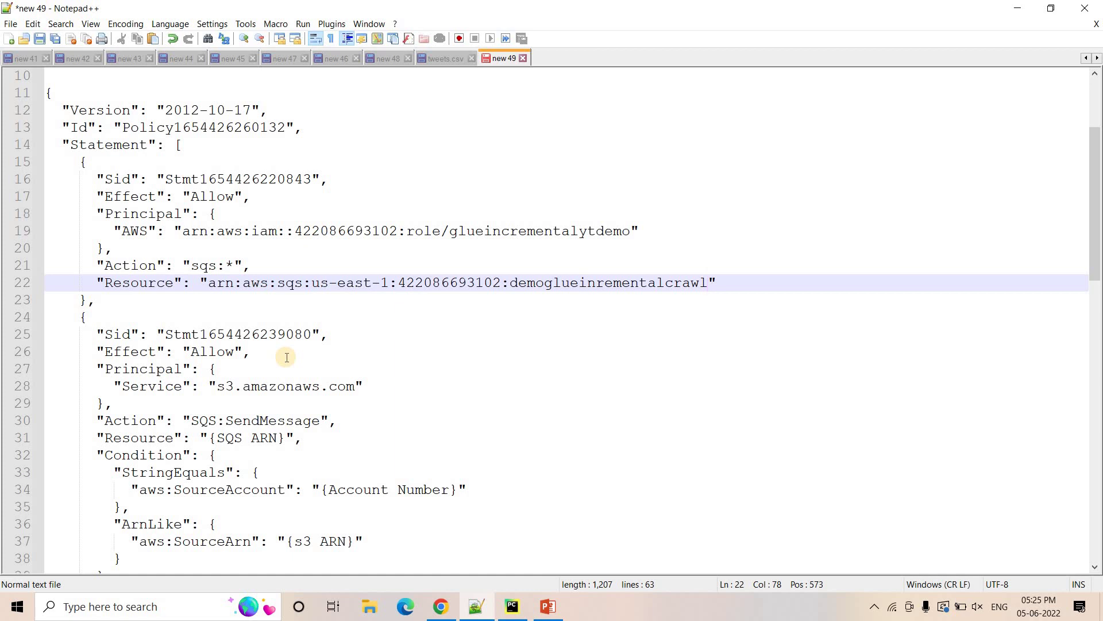
pyautogui.scroll(-1, 228, 353)
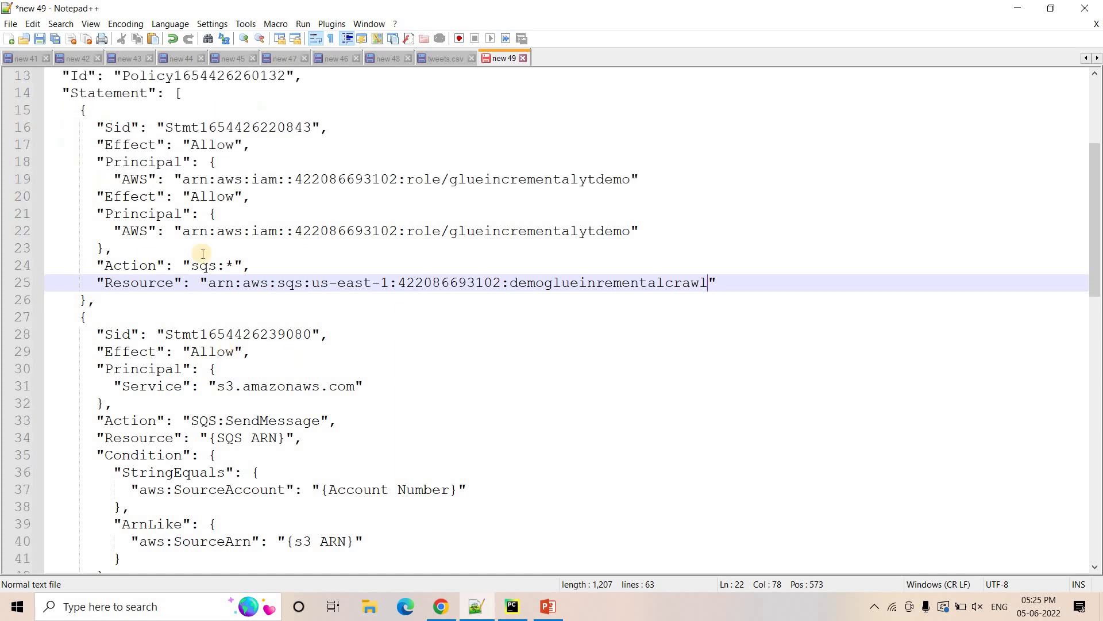
pyautogui.moveTo(113, 334); pyautogui.dragTo(174, 334)
pyautogui.moveTo(378, 330); pyautogui.dragTo(381, 331)
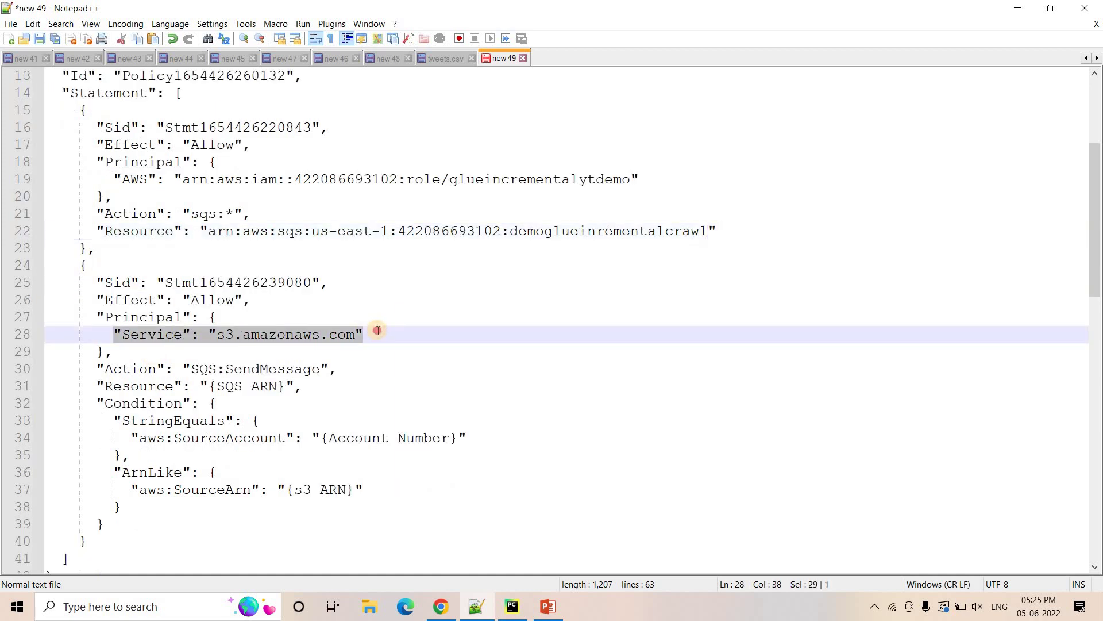
pyautogui.doubleClick(263, 370)
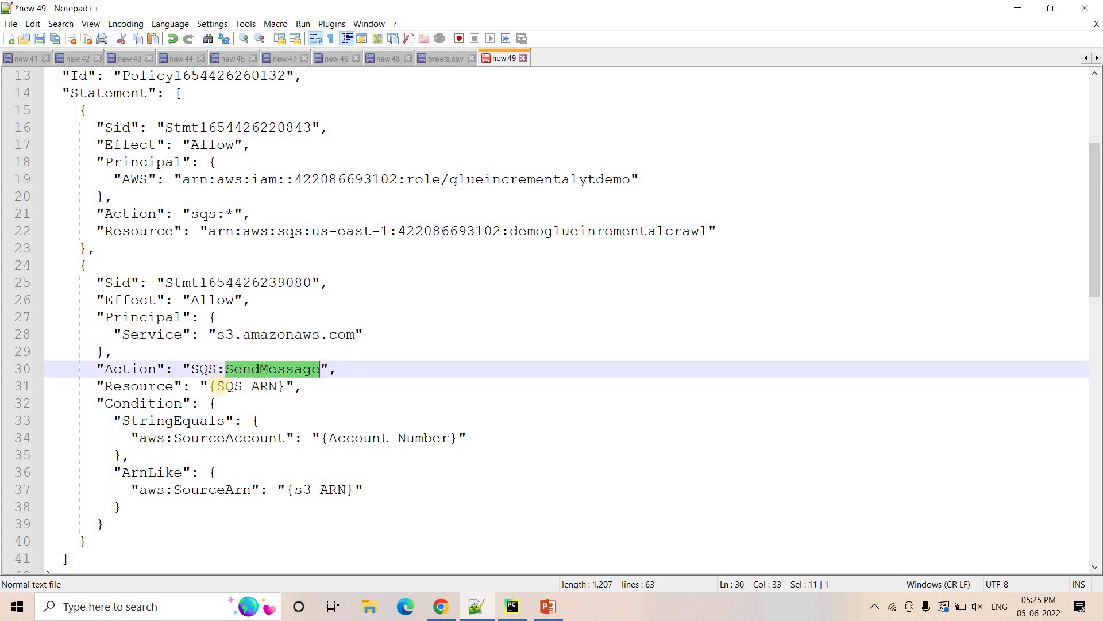
pyautogui.moveTo(209, 387); pyautogui.dragTo(285, 392)
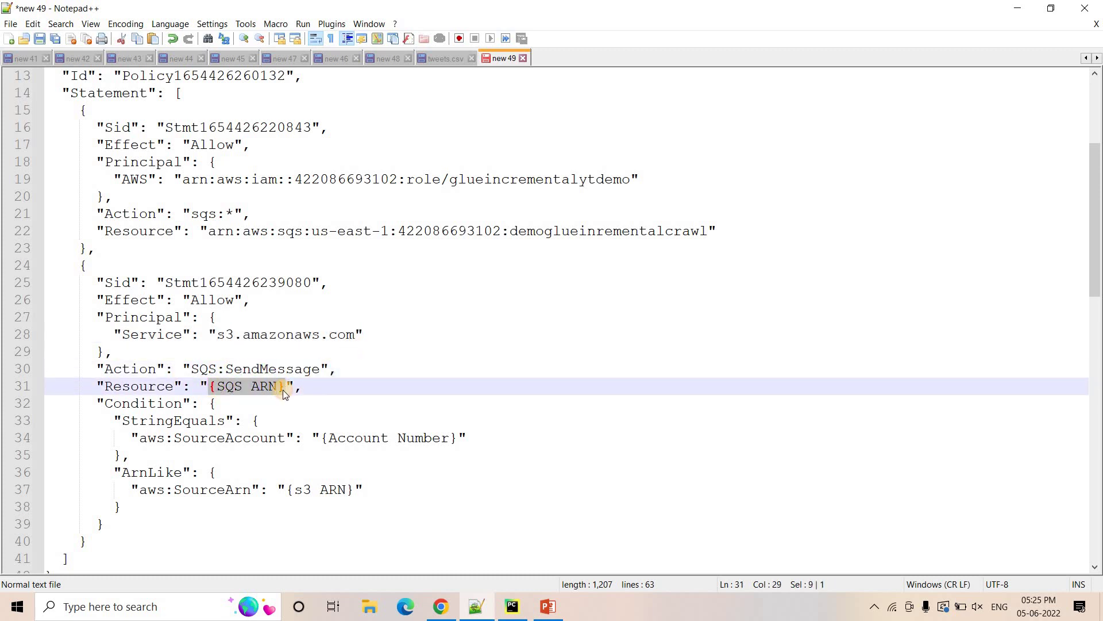
pyautogui.press('Delete')
pyautogui.moveTo(209, 231); pyautogui.dragTo(710, 232)
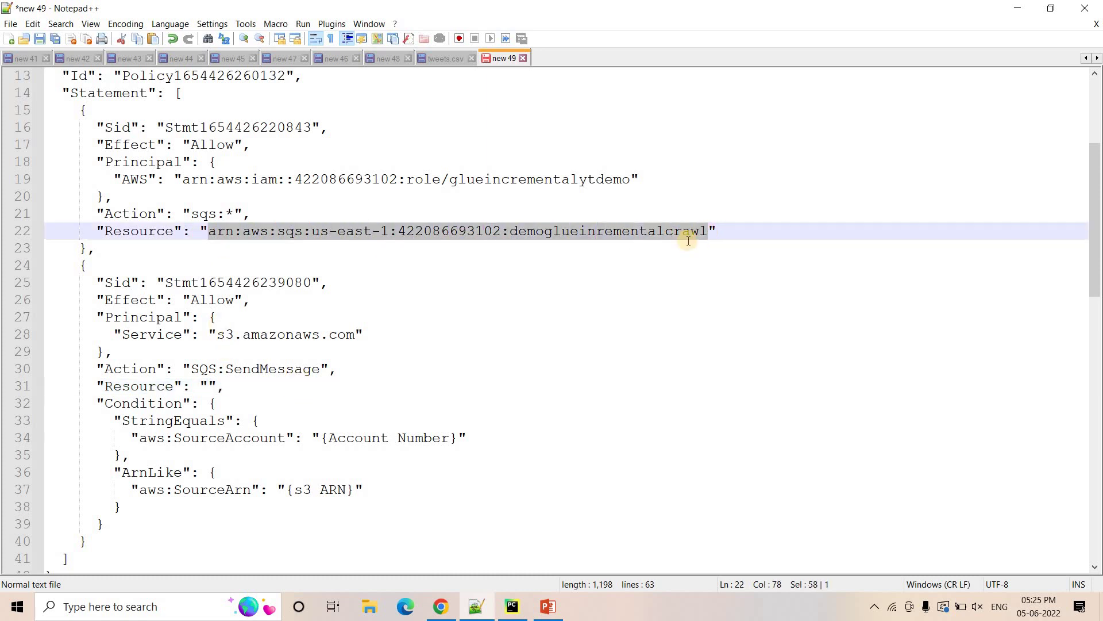
pyautogui.click(208, 386)
pyautogui.hotkey('ctrl', 'v')
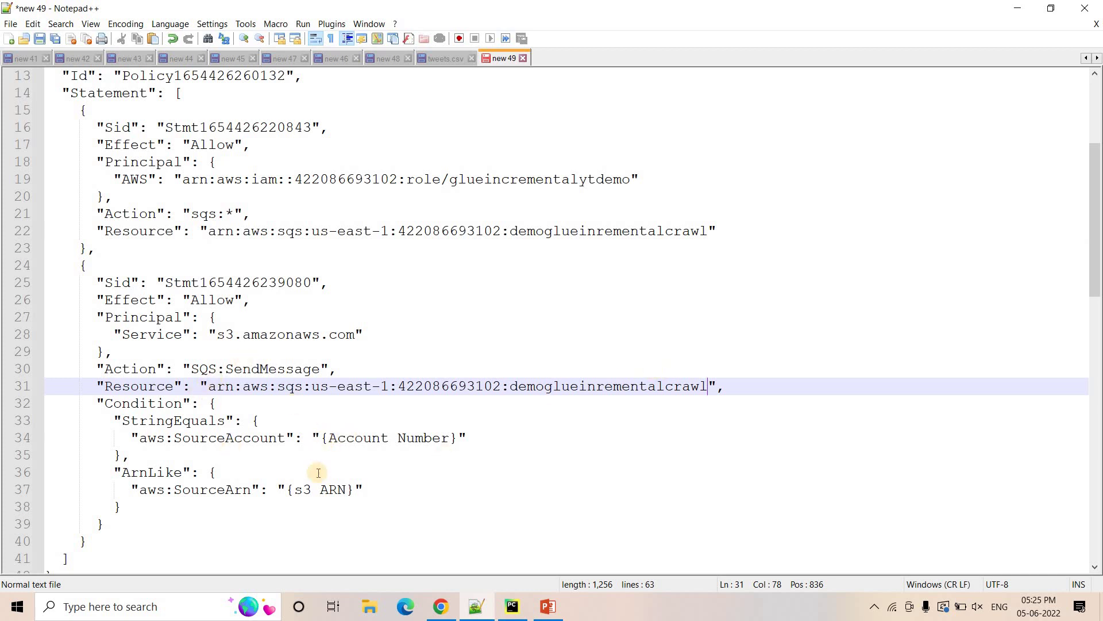
# Replace the {s3 ARN} placeholder under aws:SourceArn with arn:aws:s3:::helloworldmetadata, copied from the bucket's properties in Chrome.
pyautogui.click(286, 489)
pyautogui.keyDown('shift'); pyautogui.click(355, 489); pyautogui.keyUp('shift')
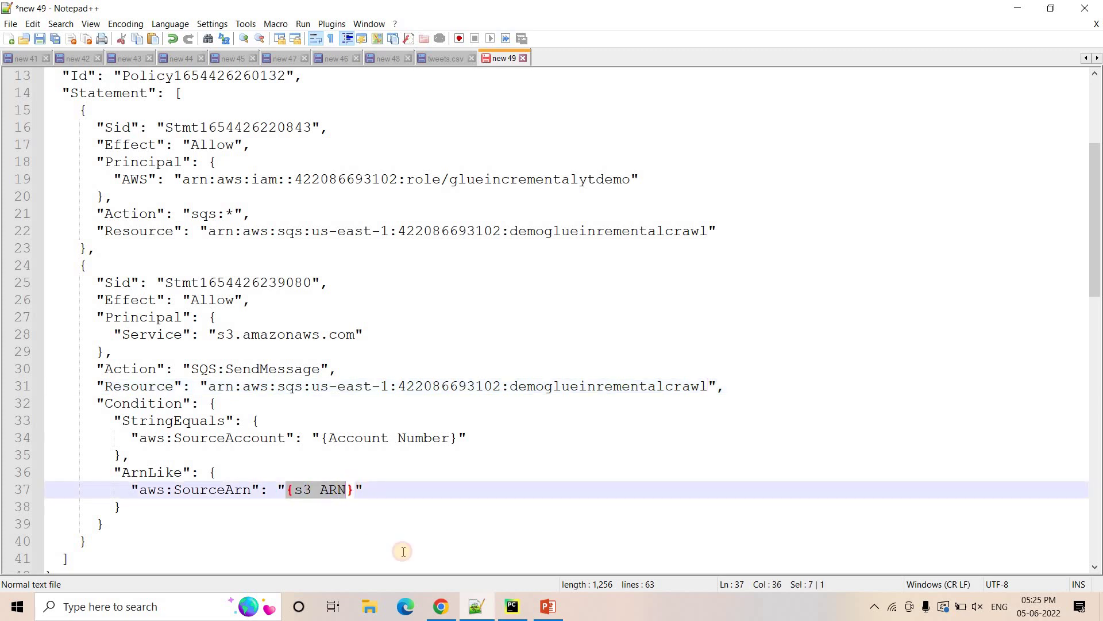
pyautogui.click(441, 606)
pyautogui.click(419, 8)
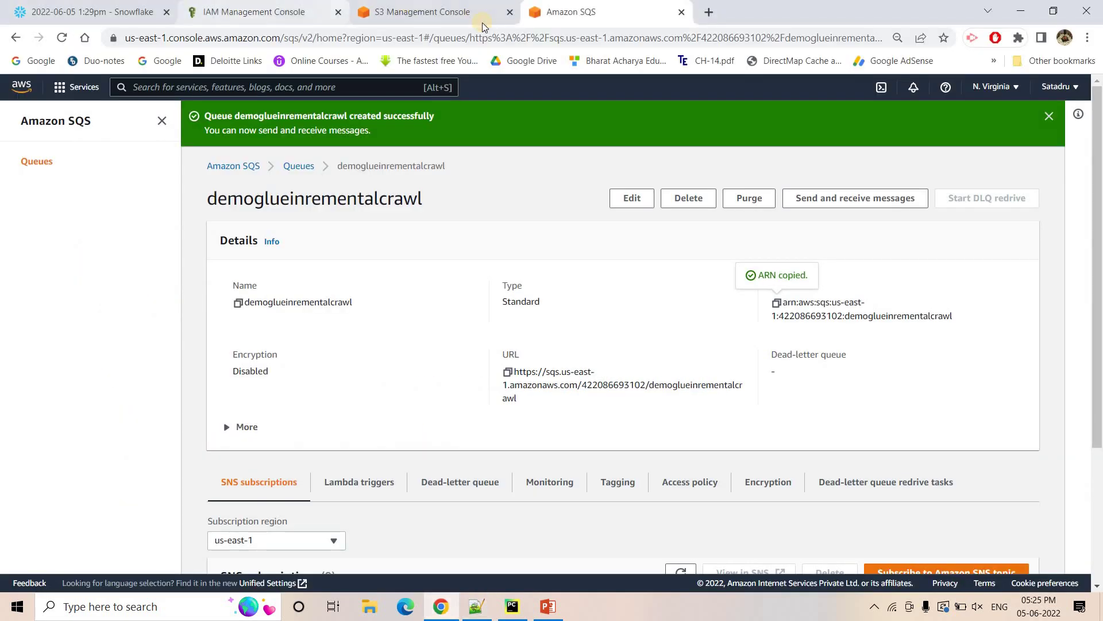
pyautogui.click(322, 448)
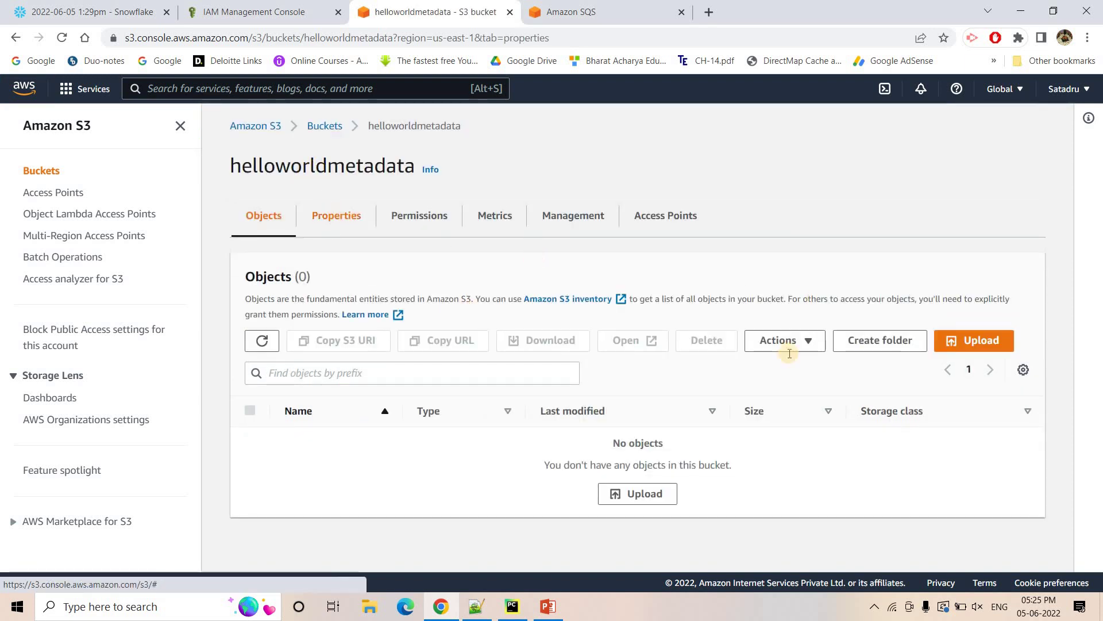
pyautogui.click(339, 217)
pyautogui.click(517, 339)
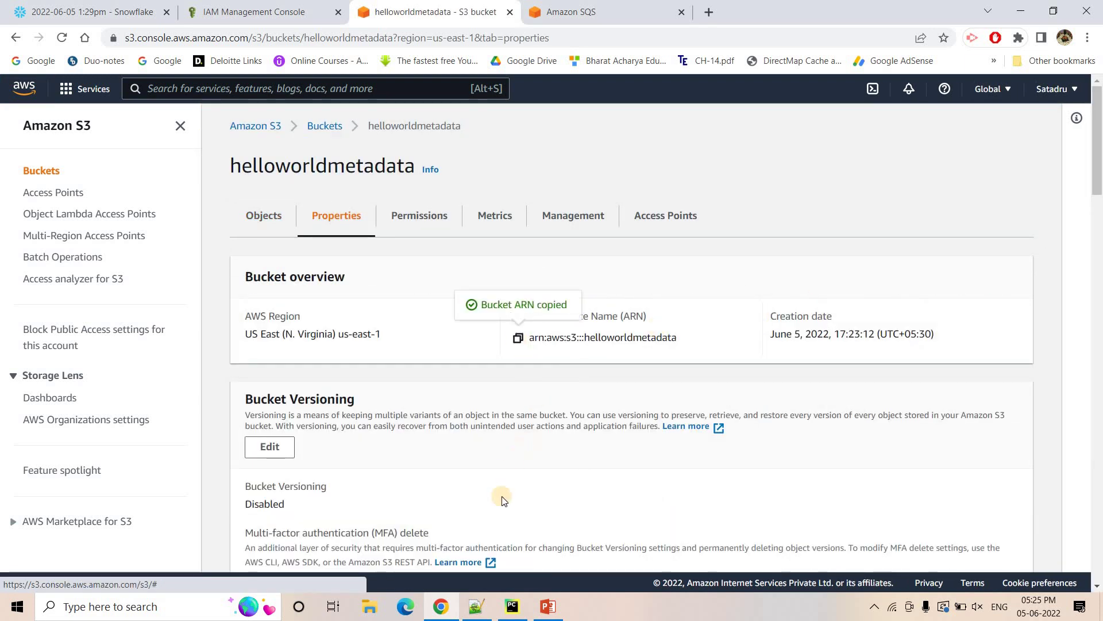
pyautogui.hotkey('alt', 'Tab')
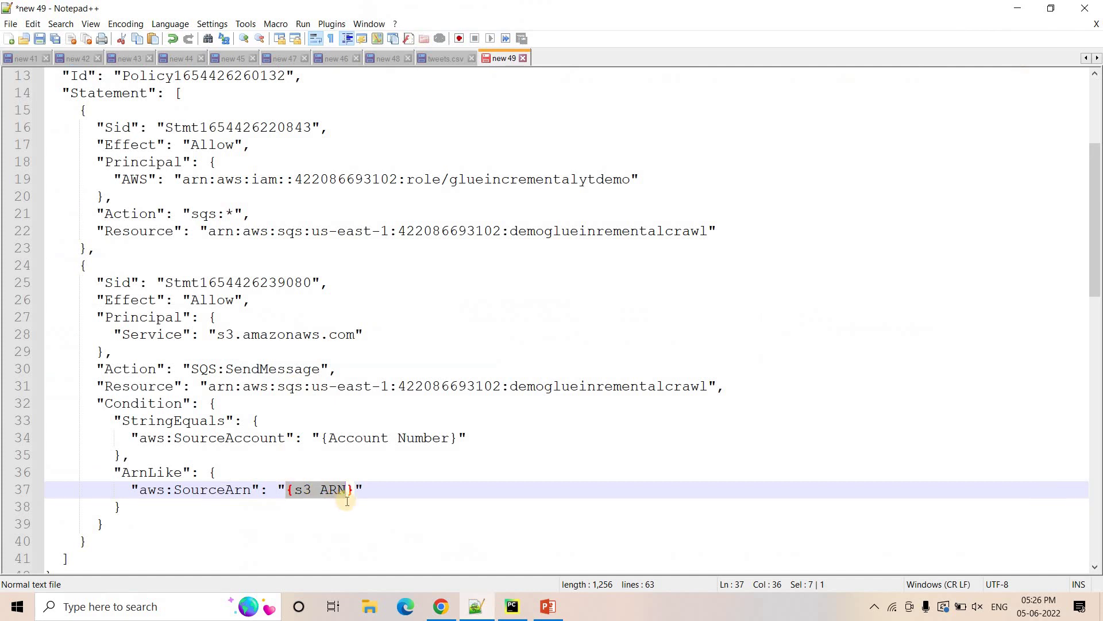
pyautogui.moveTo(354, 491); pyautogui.dragTo(289, 494)
pyautogui.hotkey('ctrl', 'v')
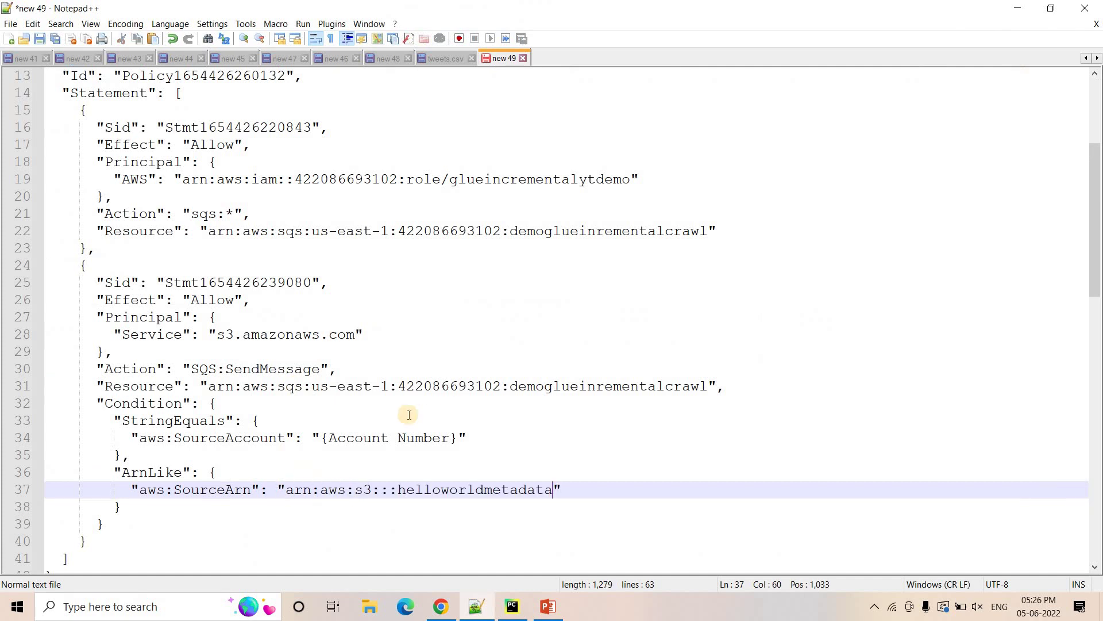
# Copy the account ID from the AWS console and paste it over the {Account Number} placeholder for aws:SourceAccount in Notepad++.
pyautogui.doubleClick(198, 439)
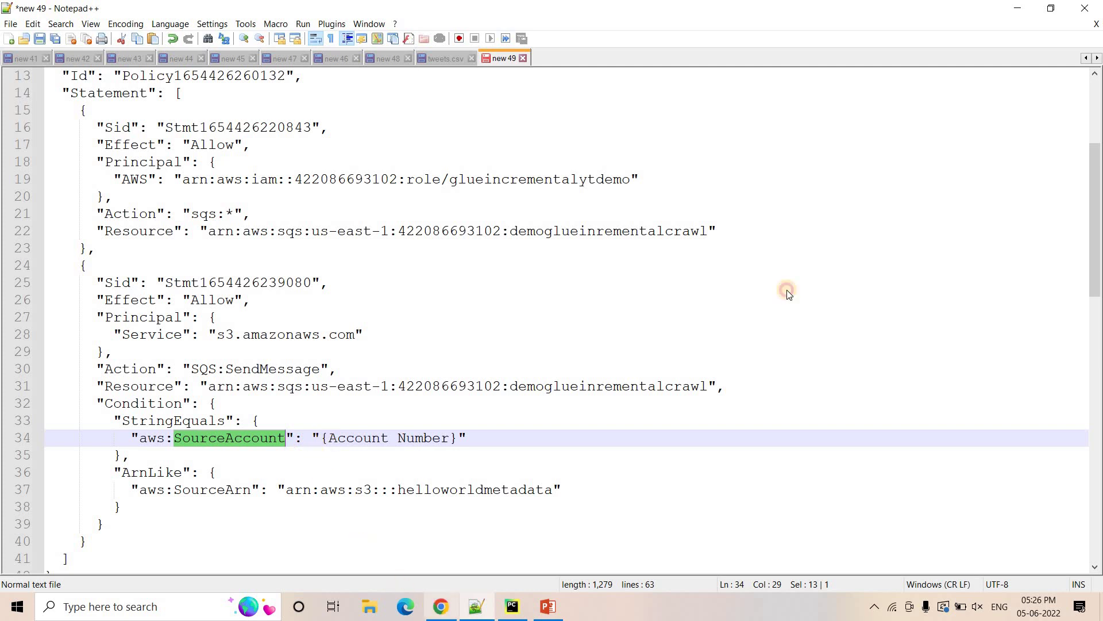
pyautogui.hotkey('alt', 'Tab')
pyautogui.click(1054, 88)
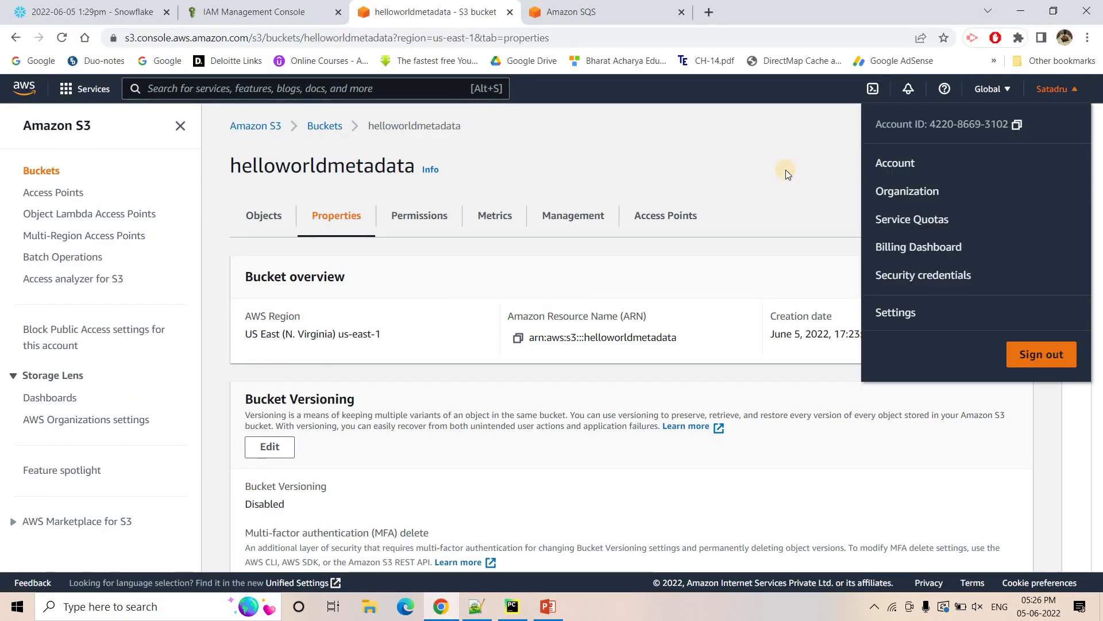
pyautogui.click(763, 170)
pyautogui.click(476, 606)
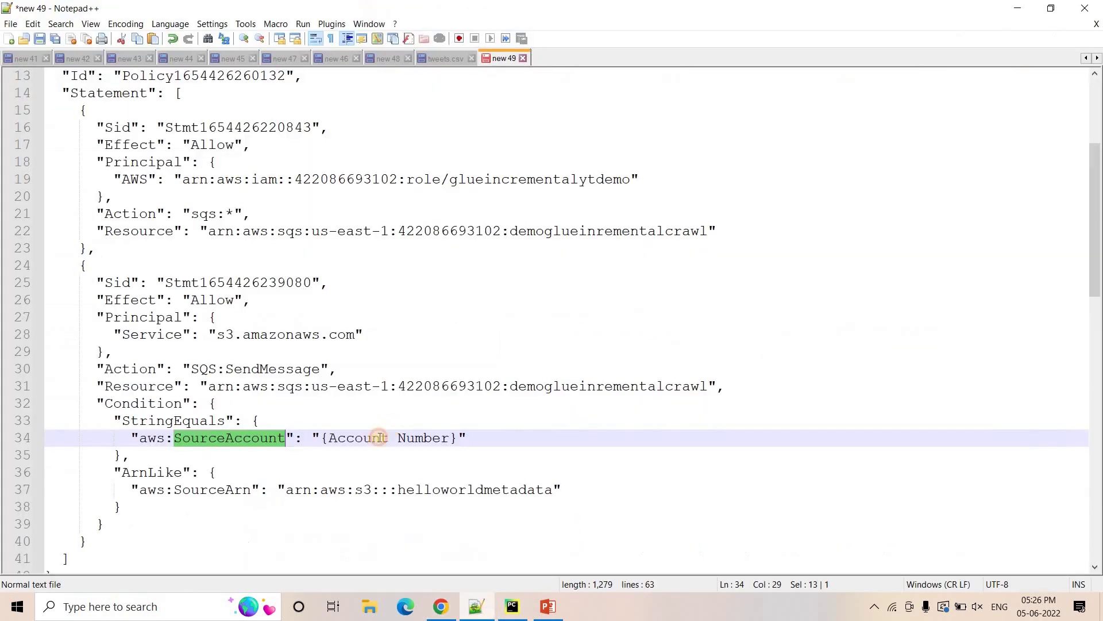
pyautogui.press('Up')
pyautogui.press('Up')
pyautogui.moveTo(456, 437); pyautogui.dragTo(321, 437)
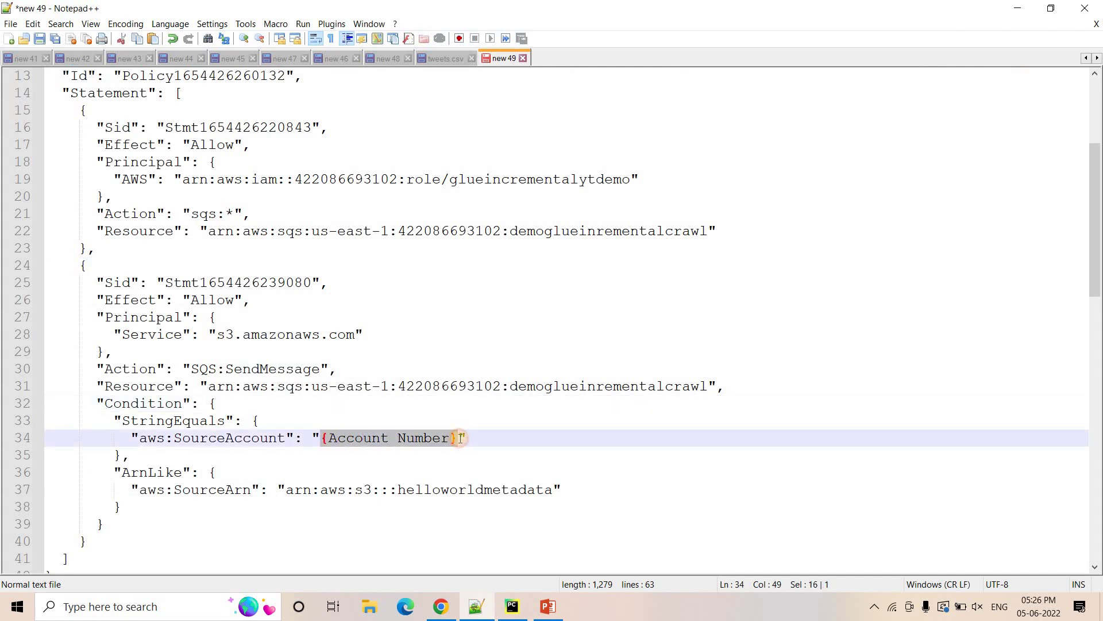
pyautogui.hotkey('ctrl', 'v')
# Copy the completed JSON access policy, from its opening to its closing brace, out of the Notepad++ notes.
pyautogui.scroll(-1, 160, 482)
pyautogui.moveTo(108, 520); pyautogui.dragTo(164, 109)
pyautogui.moveTo(187, 48); pyautogui.dragTo(46, 249)
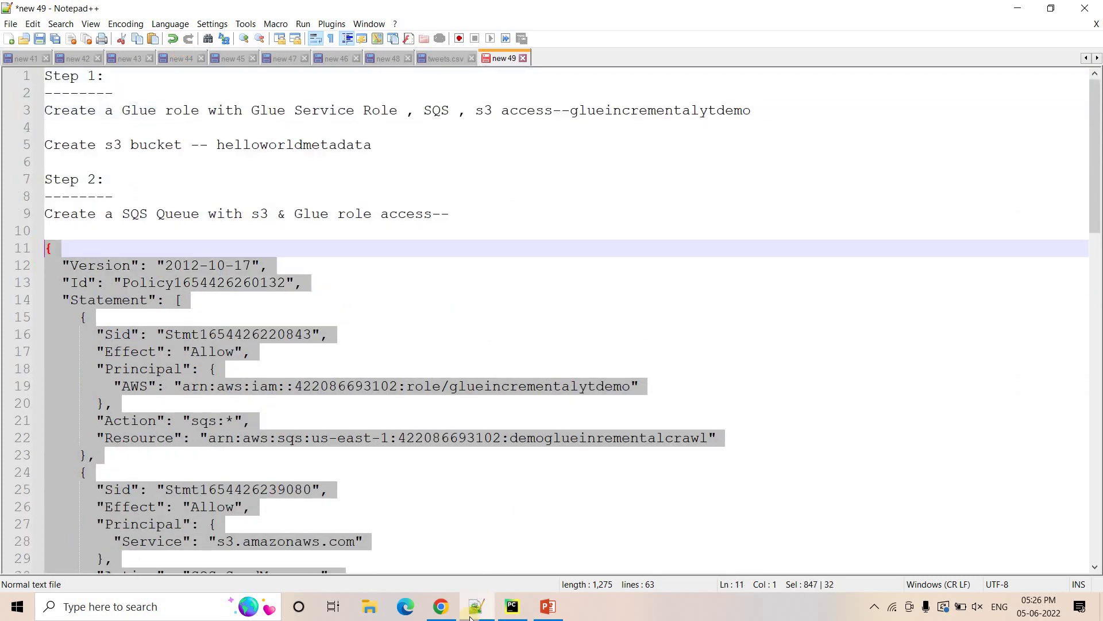
pyautogui.click(492, 333)
# In Chrome, open the demoglueinrementalcrawl SQS queue for editing and replace its whole access policy with the copied JSON.
pyautogui.click(441, 607)
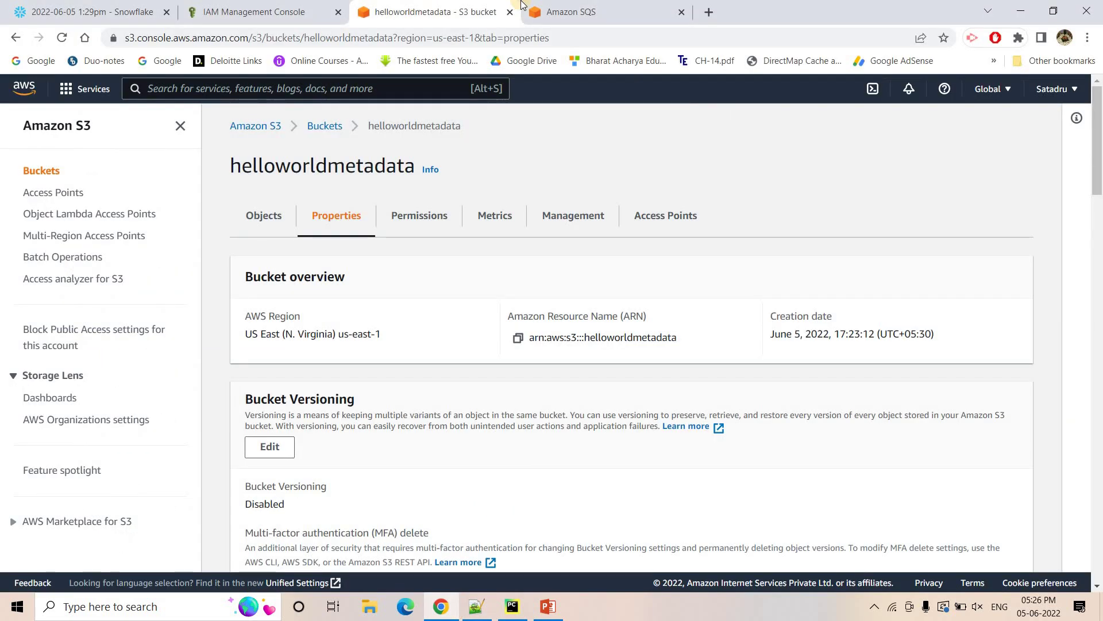
pyautogui.click(554, 6)
pyautogui.click(634, 202)
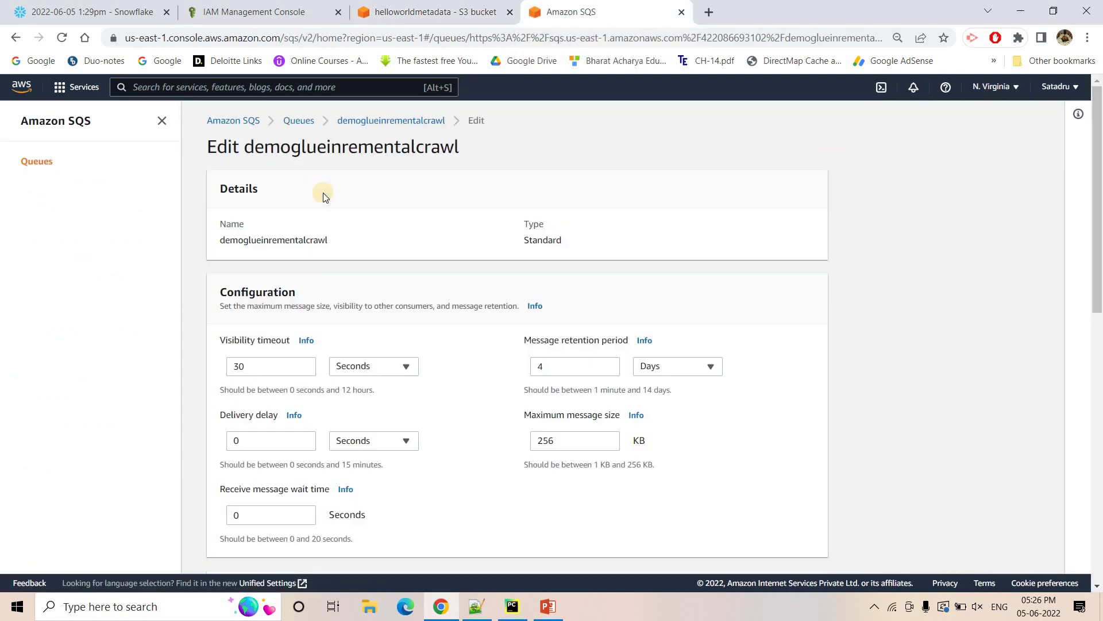
pyautogui.scroll(-10, 418, 208)
pyautogui.click(418, 208)
pyautogui.hotkey('ctrl', 'a')
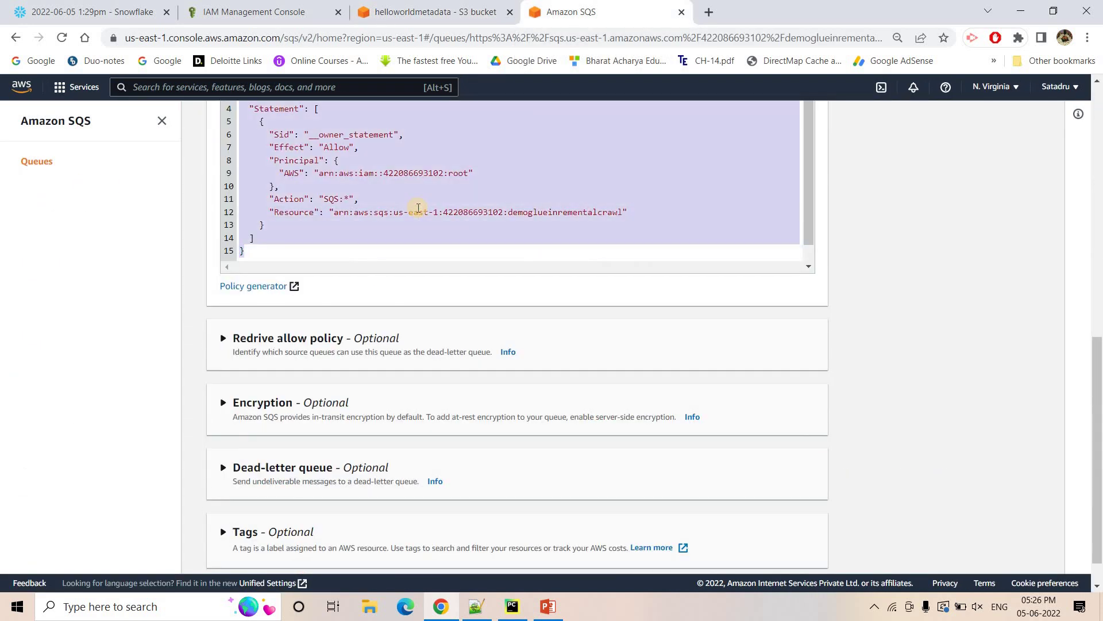
pyautogui.press('Delete')
pyautogui.hotkey('ctrl', 'v')
# Review the pasted access policy and save the queue configuration.
pyautogui.scroll(10, 443, 222)
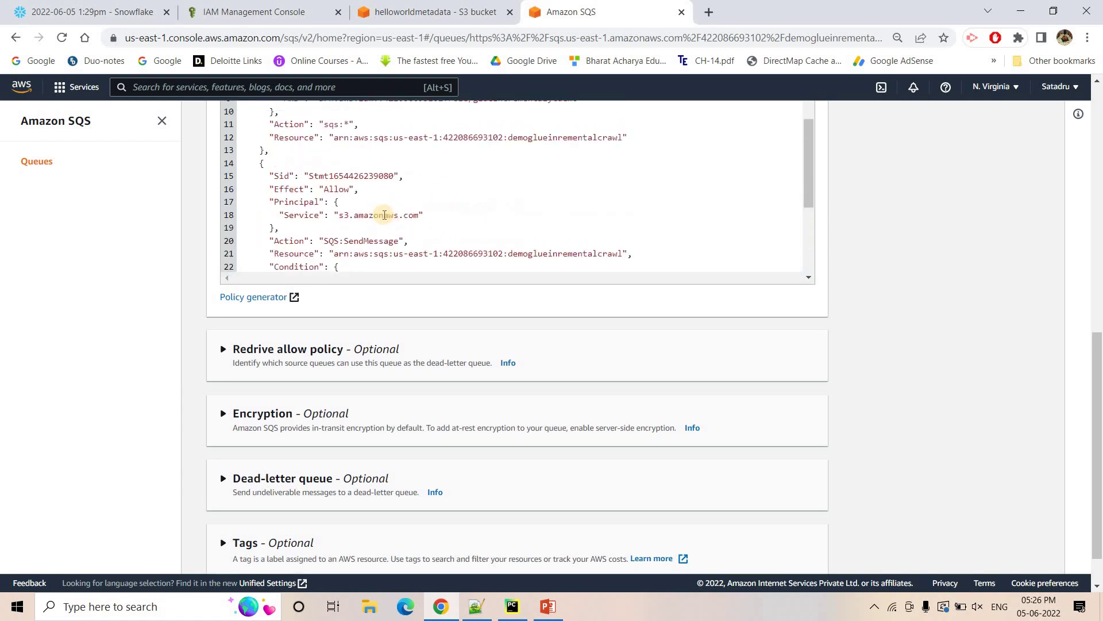
pyautogui.scroll(4, 391, 279)
pyautogui.scroll(-6, 395, 277)
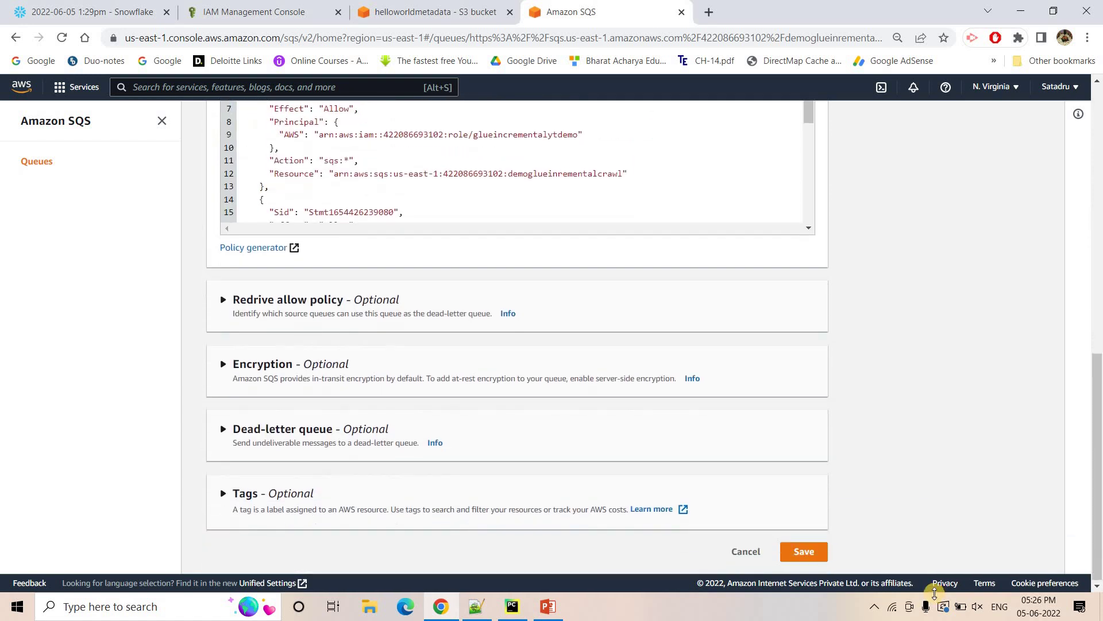
pyautogui.click(805, 561)
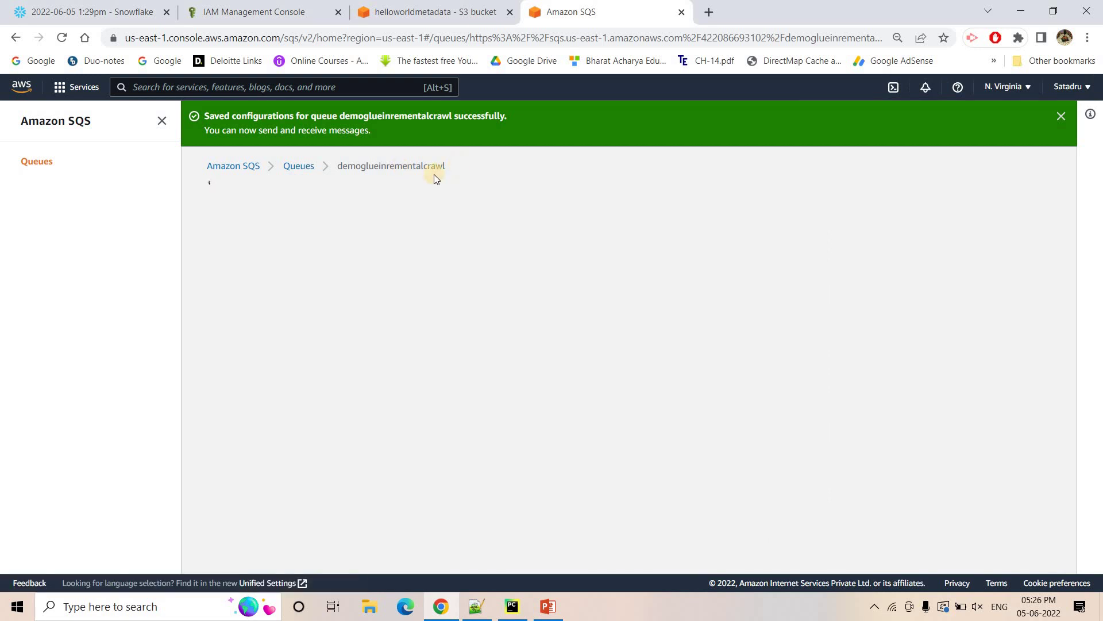
# Switch to Notepad++ and read the Step 3 note about creating an event notification for S3.
pyautogui.click(476, 606)
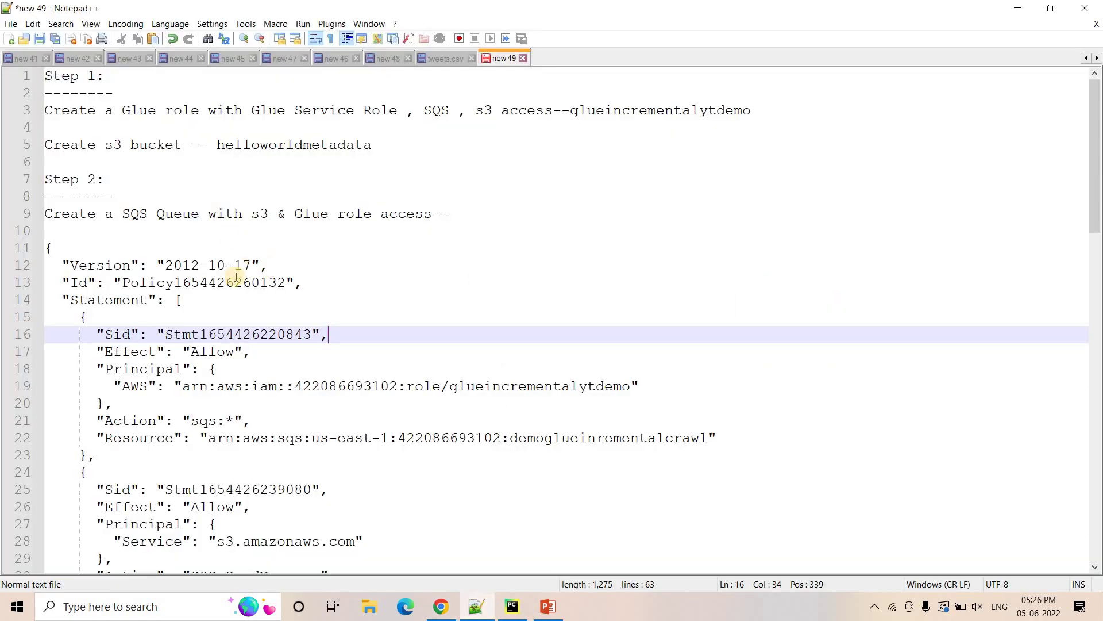
pyautogui.scroll(-8, 233, 278)
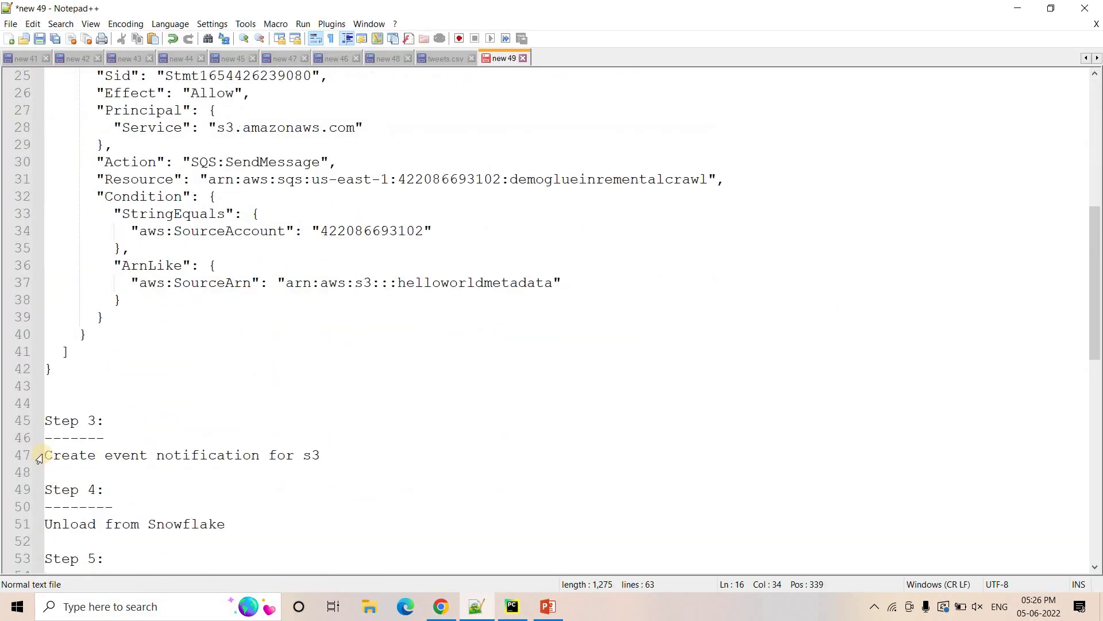
pyautogui.click(39, 454)
pyautogui.moveTo(45, 455); pyautogui.dragTo(331, 454)
pyautogui.click(331, 455)
# In Chrome, start a new event notification in the helloworldmetadata bucket's properties and name it datalakenewfilesnotificationsend.
pyautogui.click(441, 606)
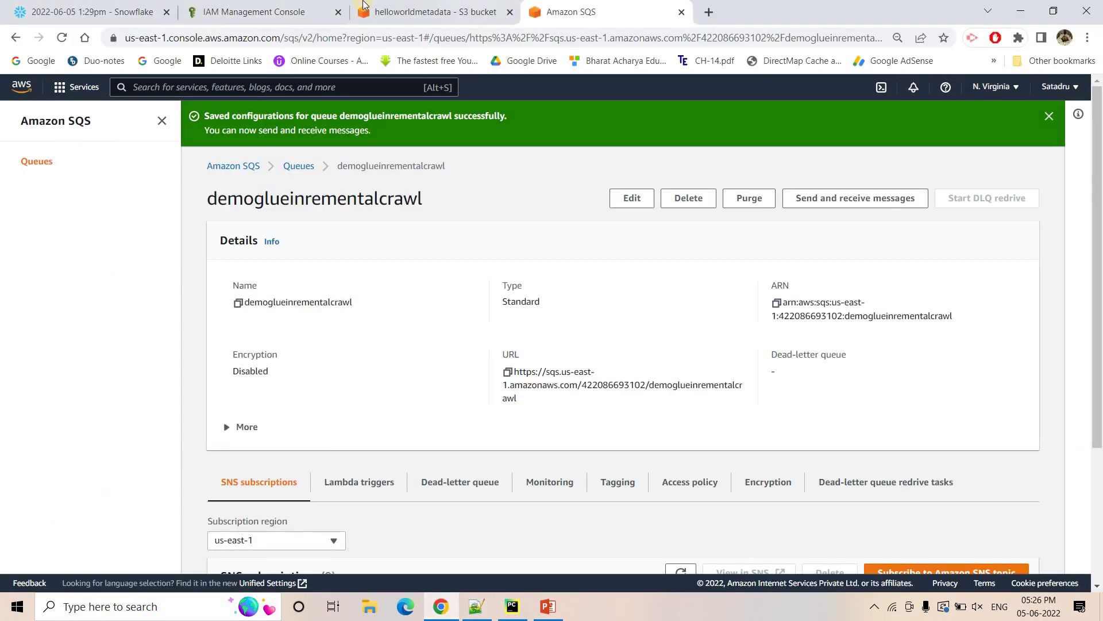
pyautogui.click(434, 7)
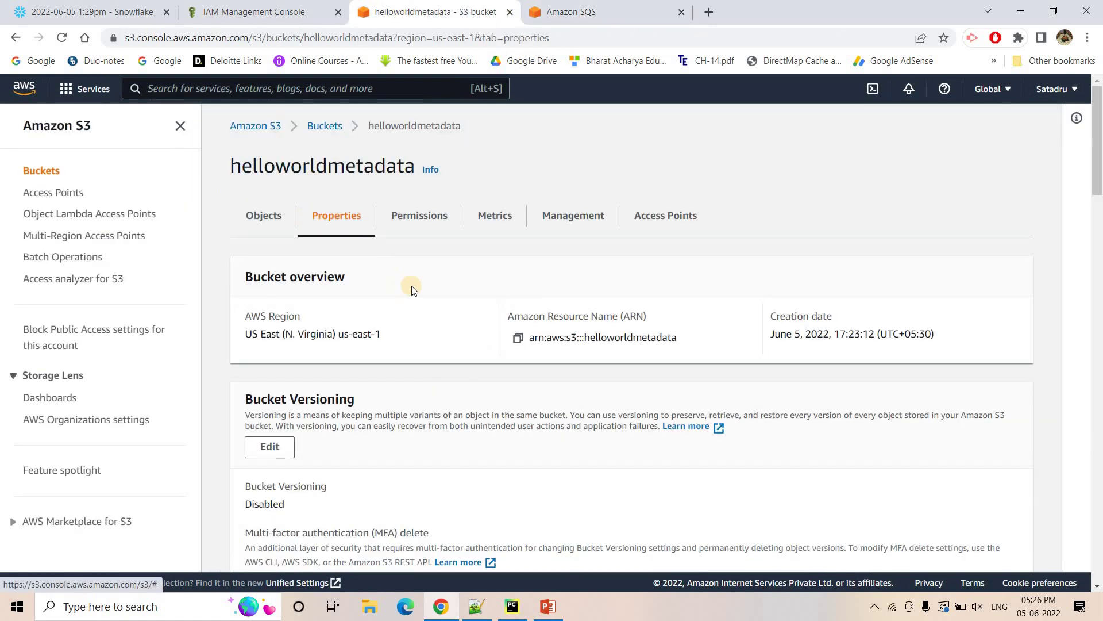
pyautogui.scroll(-15, 413, 289)
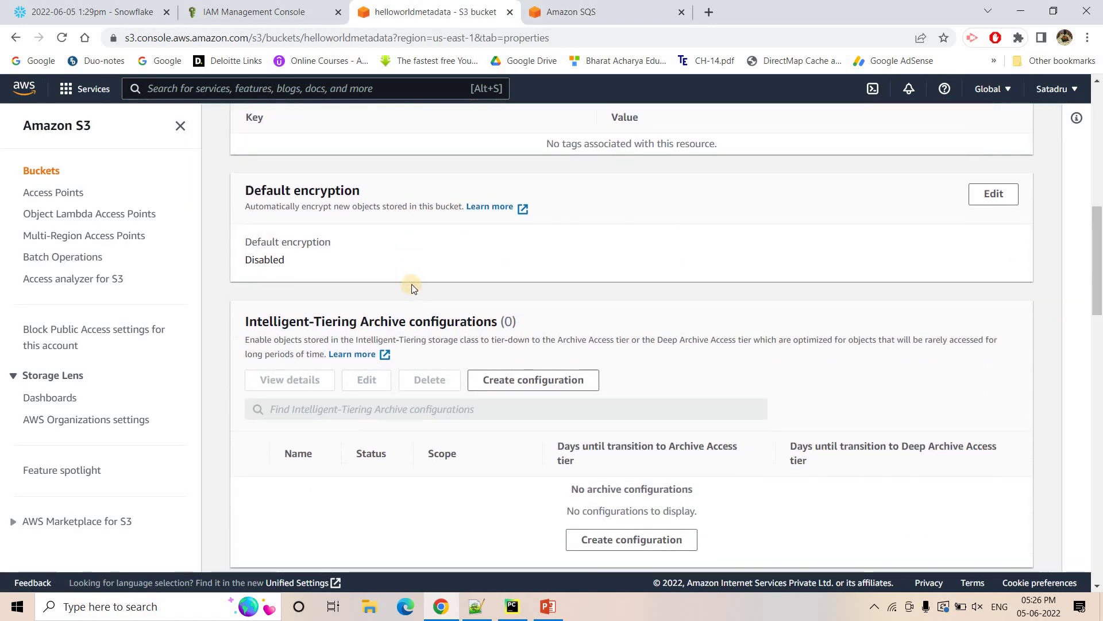
pyautogui.scroll(-6, 411, 284)
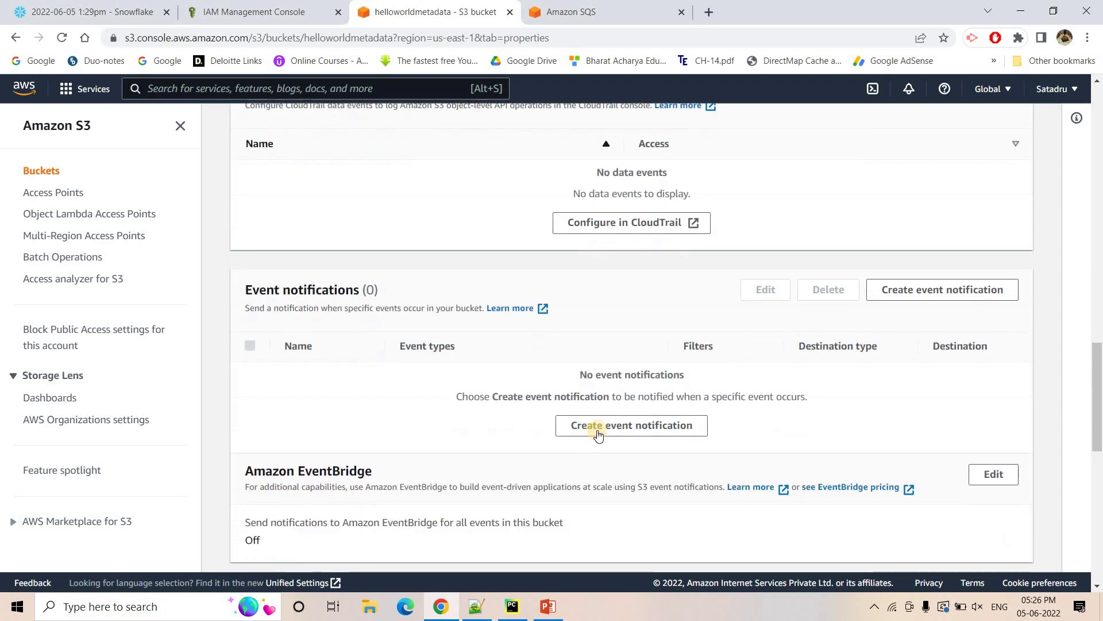
pyautogui.click(631, 425)
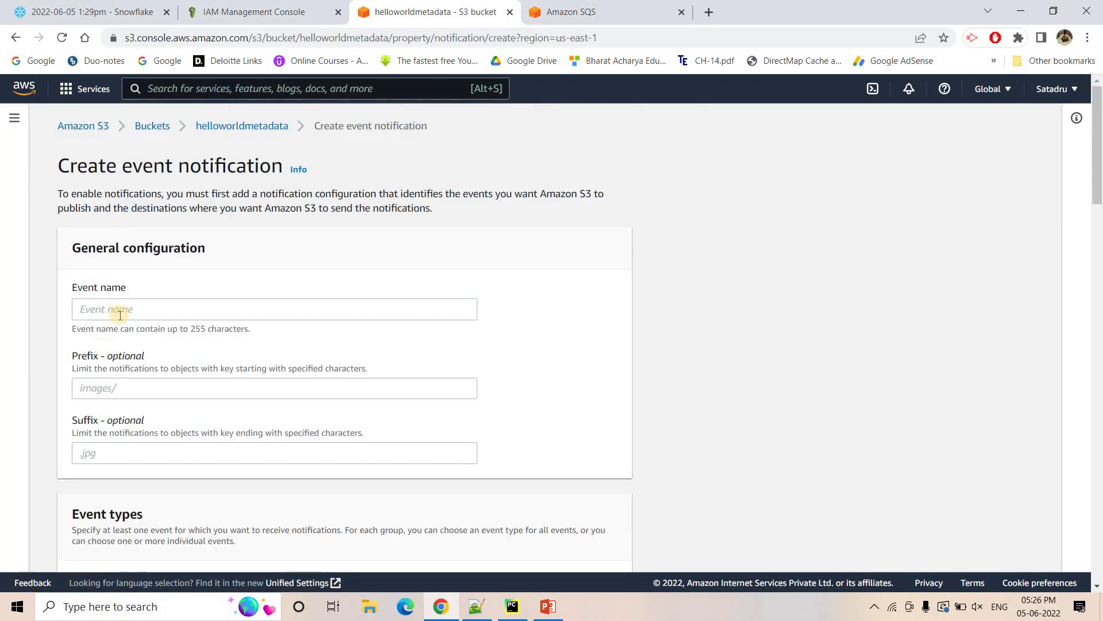
pyautogui.click(121, 312)
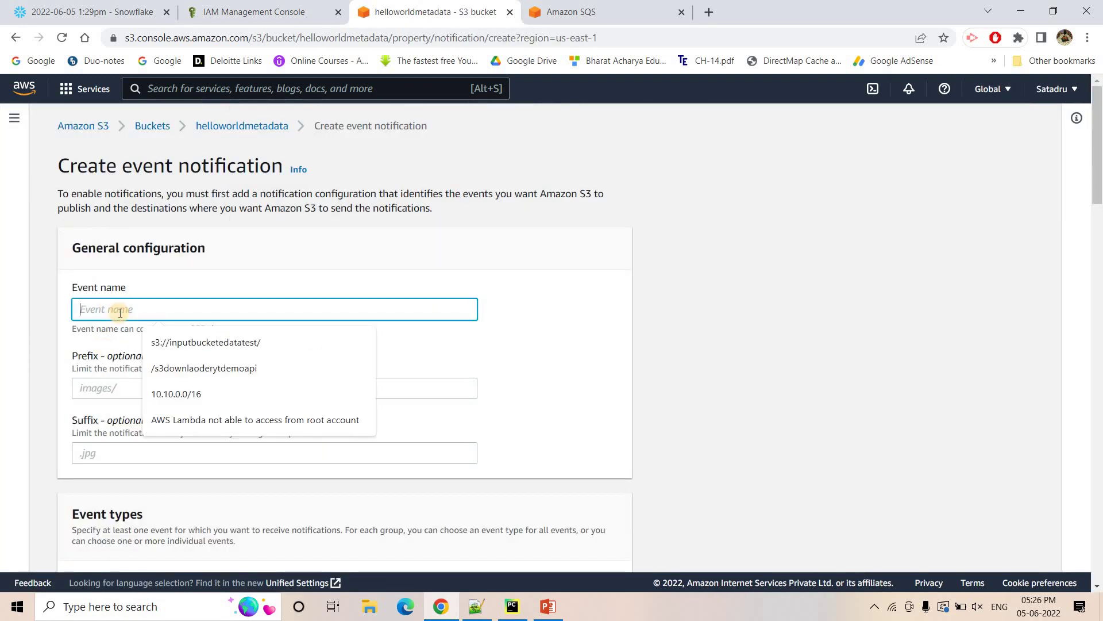
pyautogui.write('gl')
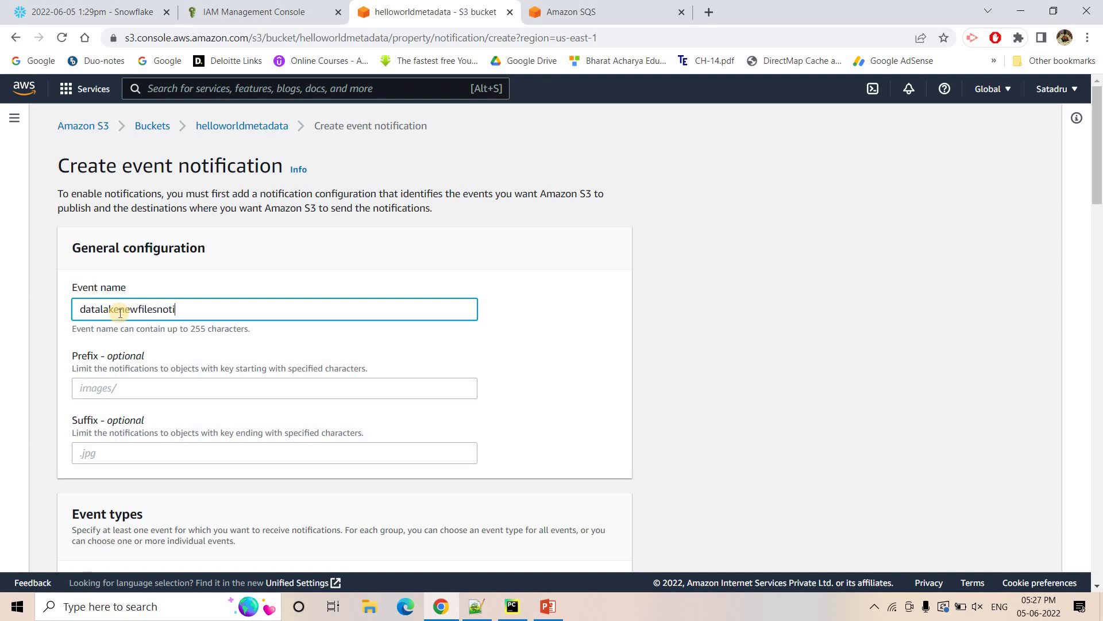
pyautogui.write('vent')
# Enable All object create events as the notification's event type and review the other event types.
pyautogui.scroll(-5, 86, 281)
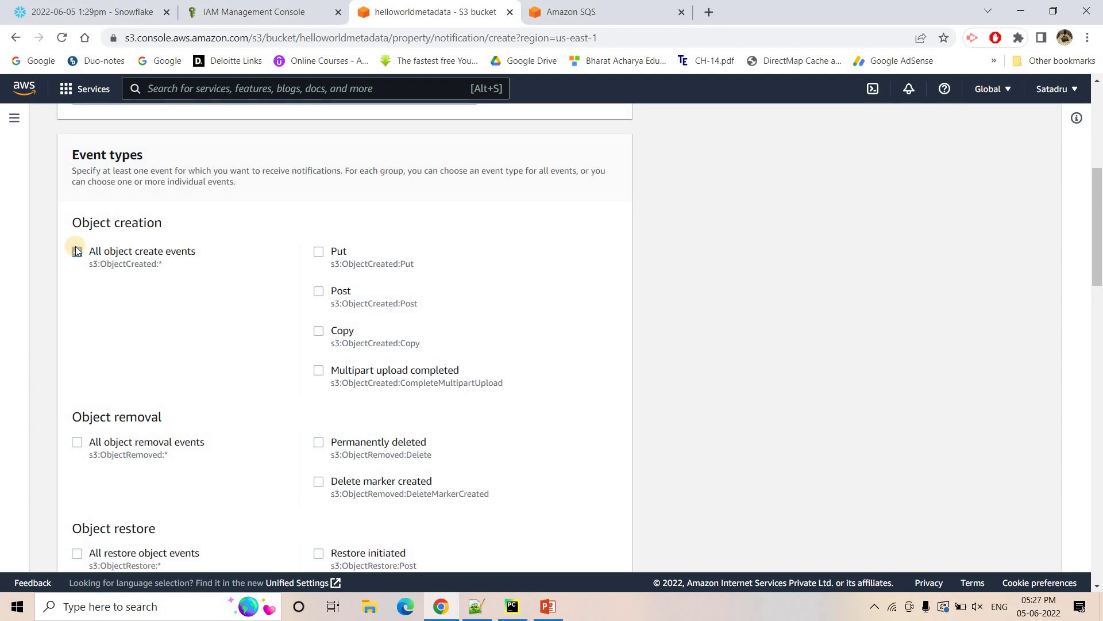
pyautogui.click(77, 251)
pyautogui.scroll(-3, 151, 400)
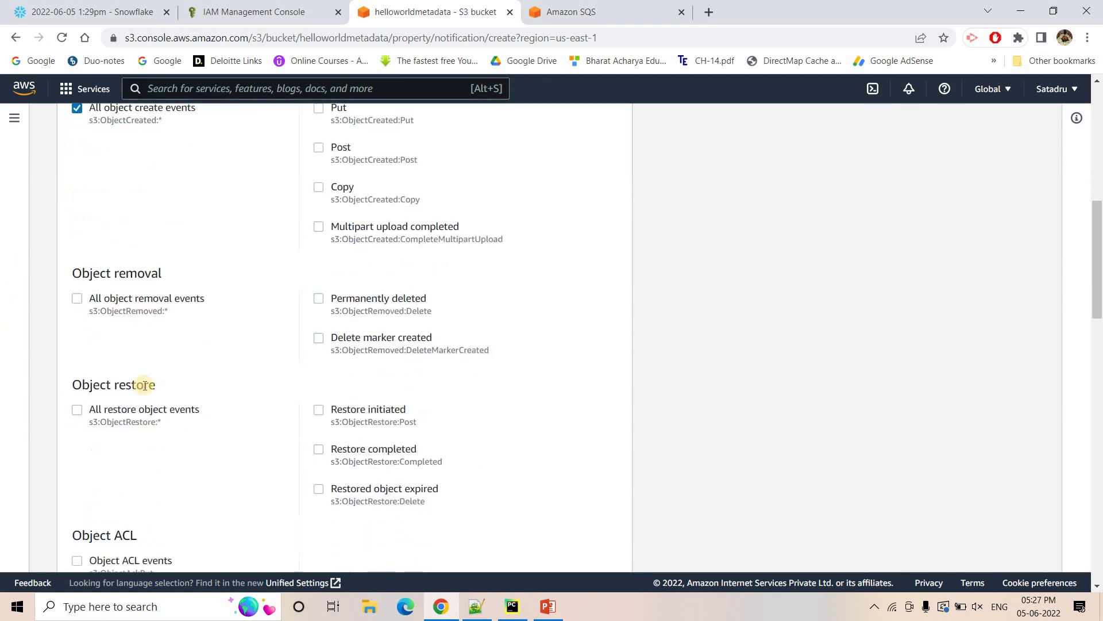
pyautogui.scroll(-3, 230, 408)
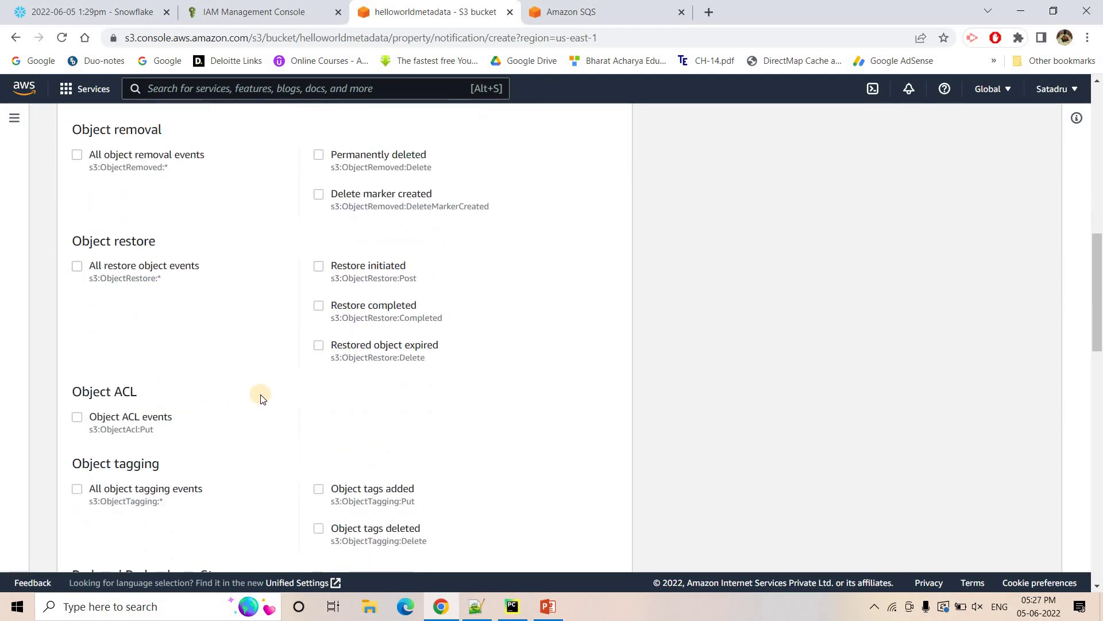
pyautogui.scroll(3, 262, 403)
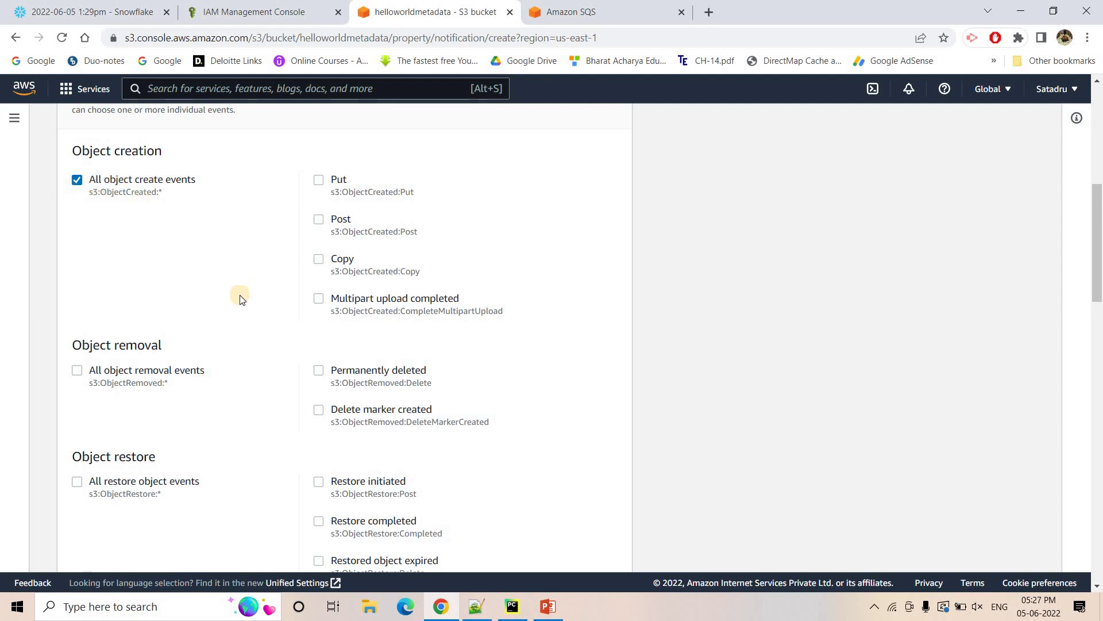
# Set the notification's destination to the SQS queue demoglueinrementalcrawl and save the changes.
pyautogui.scroll(-20, 240, 299)
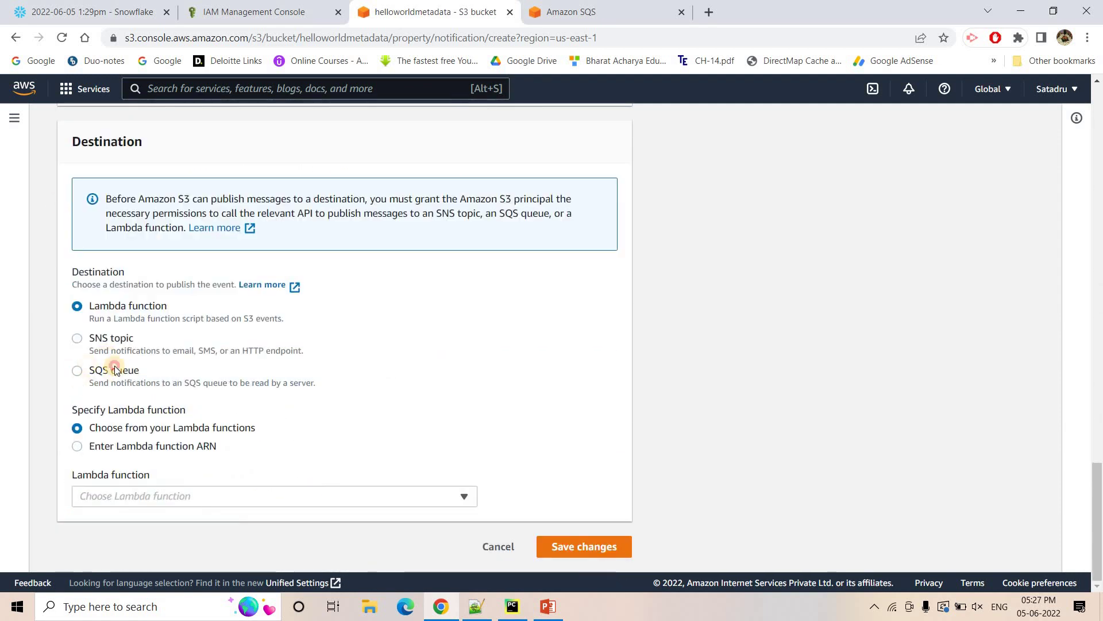
pyautogui.click(142, 372)
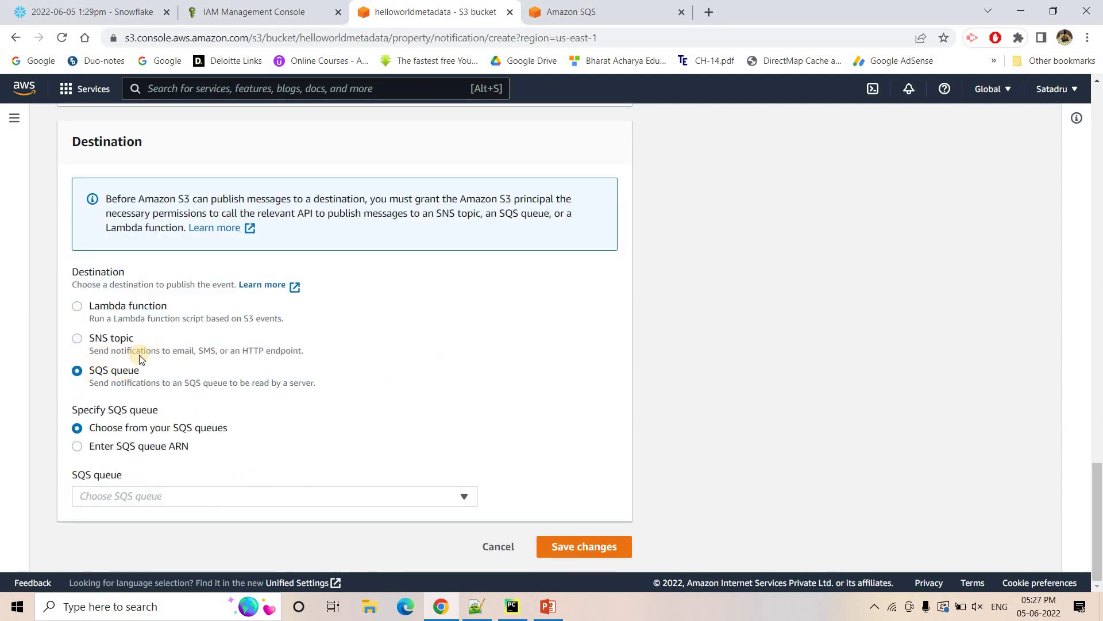
pyautogui.click(143, 498)
pyautogui.click(154, 539)
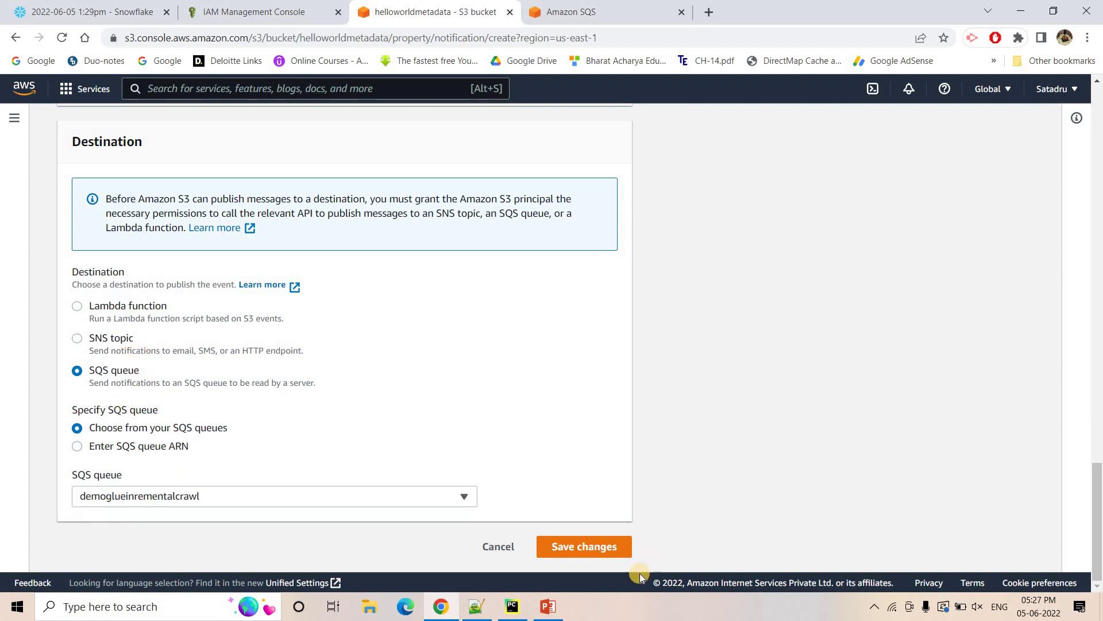
pyautogui.click(613, 545)
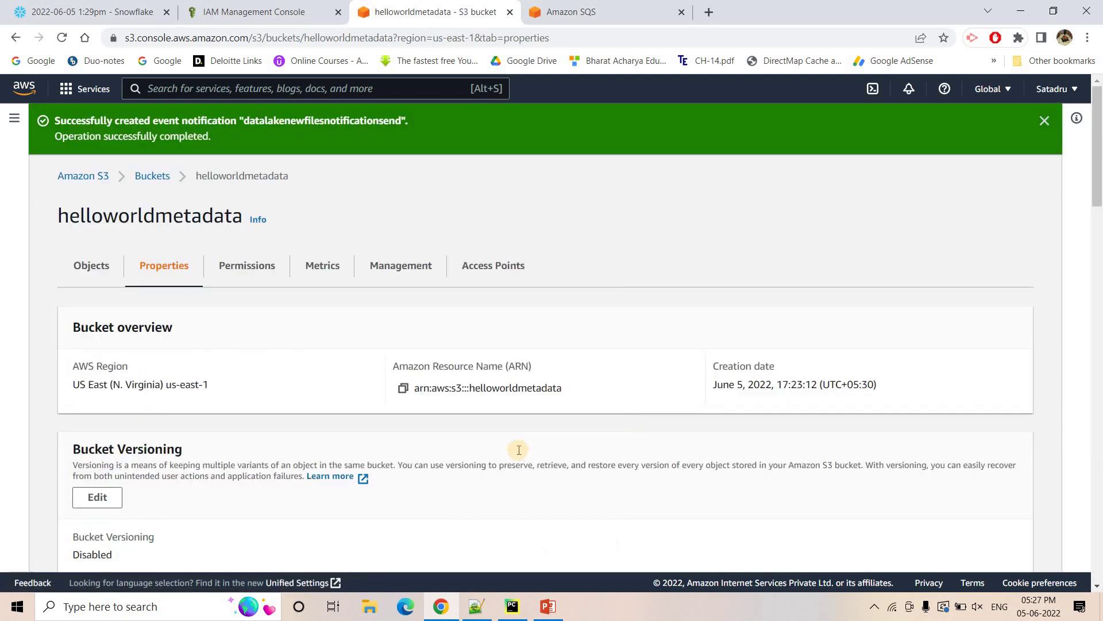
# Check the new notification's entry in the bucket's Event notifications list.
pyautogui.scroll(-10, 284, 416)
pyautogui.scroll(-6, 282, 416)
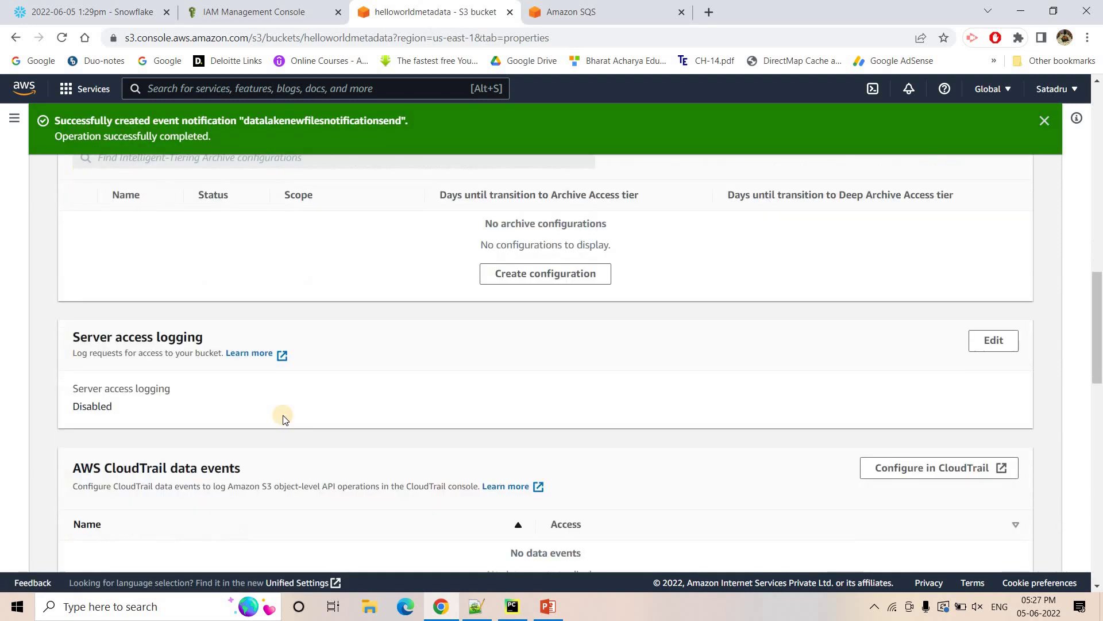
pyautogui.scroll(4, 282, 416)
pyautogui.scroll(-4, 91, 430)
pyautogui.scroll(-4, 91, 430)
pyautogui.moveTo(126, 395); pyautogui.dragTo(290, 393)
pyautogui.click(399, 504)
# Read the Step 4 Snowflake unload note in Notepad++ and view the crawler architecture diagram in PowerPoint.
pyautogui.click(476, 606)
pyautogui.scroll(-1, 174, 354)
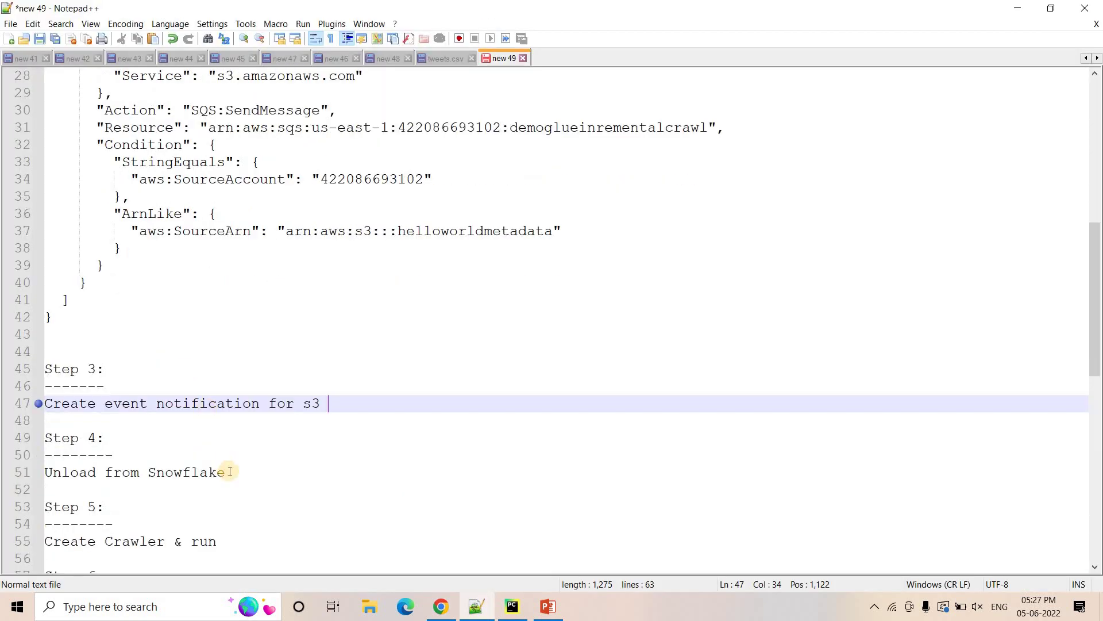
pyautogui.click(230, 472)
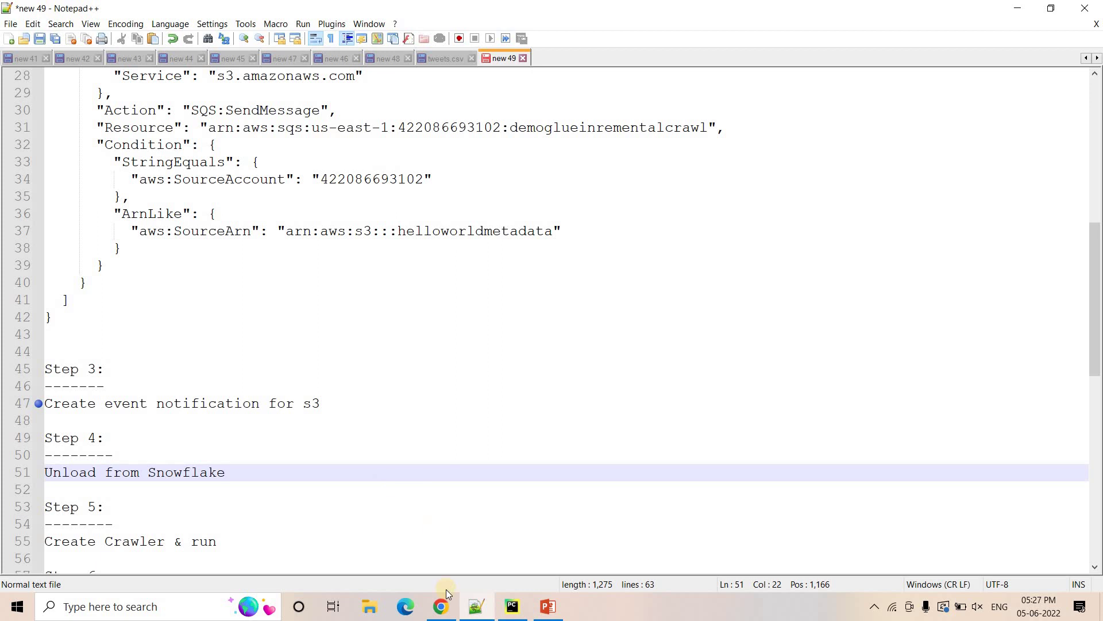
pyautogui.click(548, 606)
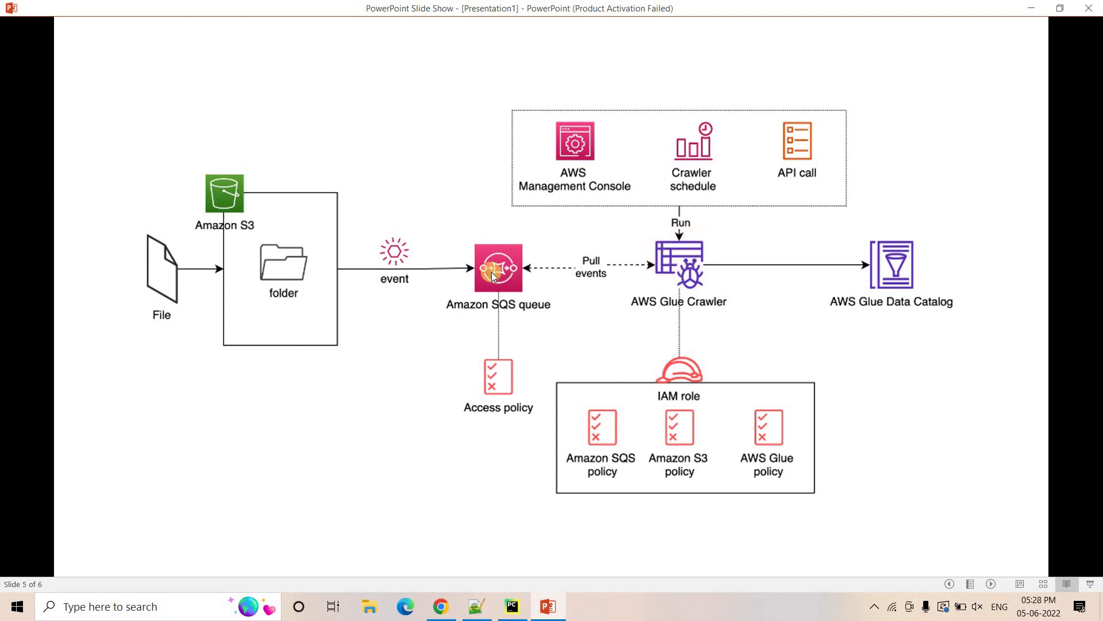
# Back in Chrome, open the AWS Management Console in a separate tab and go to the AWS Glue crawlers page.
pyautogui.click(443, 605)
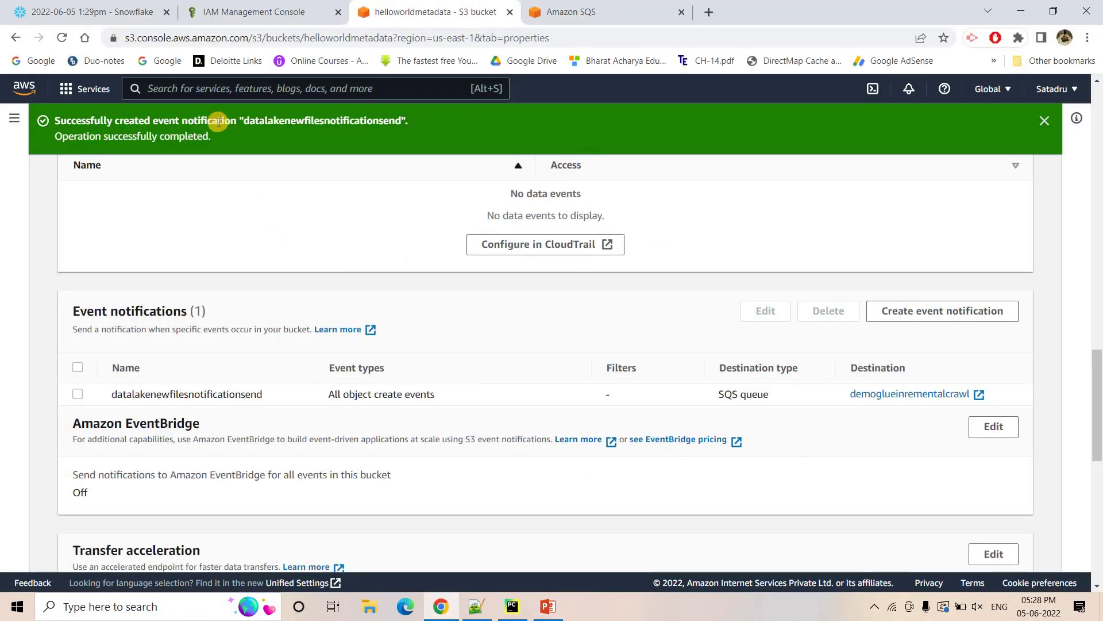
pyautogui.scroll(10, 134, 91)
pyautogui.moveTo(549, 5); pyautogui.dragTo(578, 3)
pyautogui.click(580, 8)
pyautogui.click(728, 8)
pyautogui.click(592, 9)
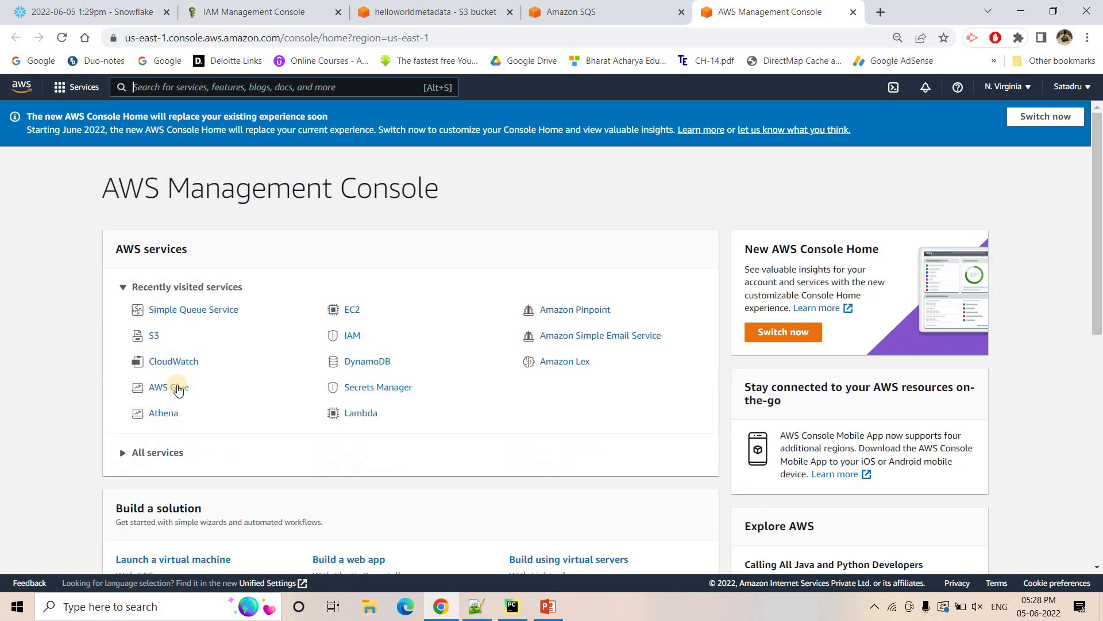
pyautogui.click(178, 389)
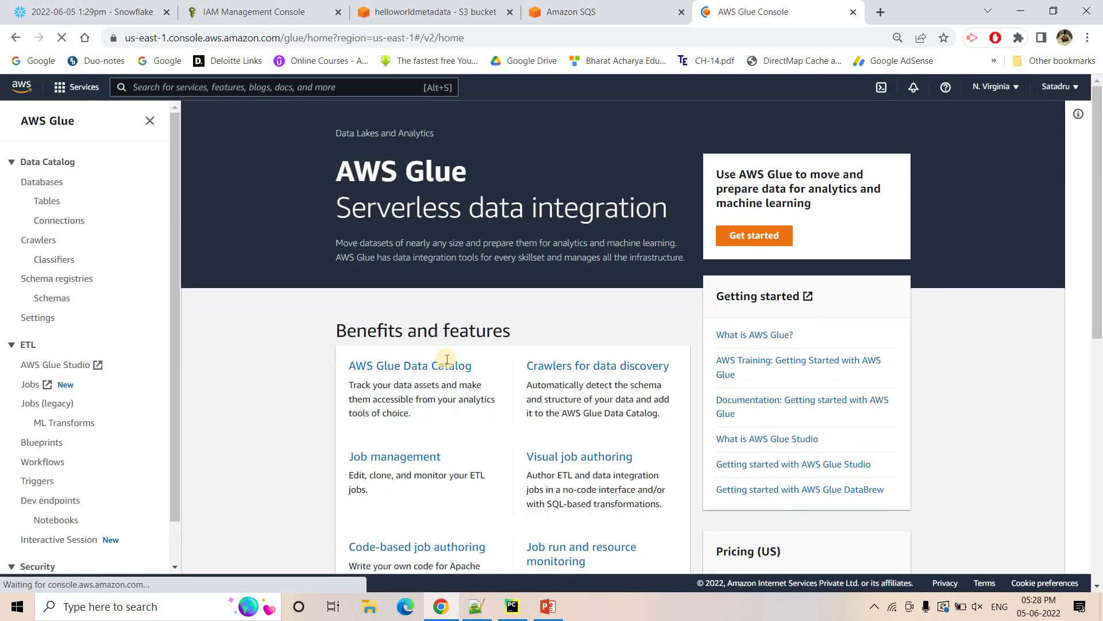
pyautogui.click(45, 238)
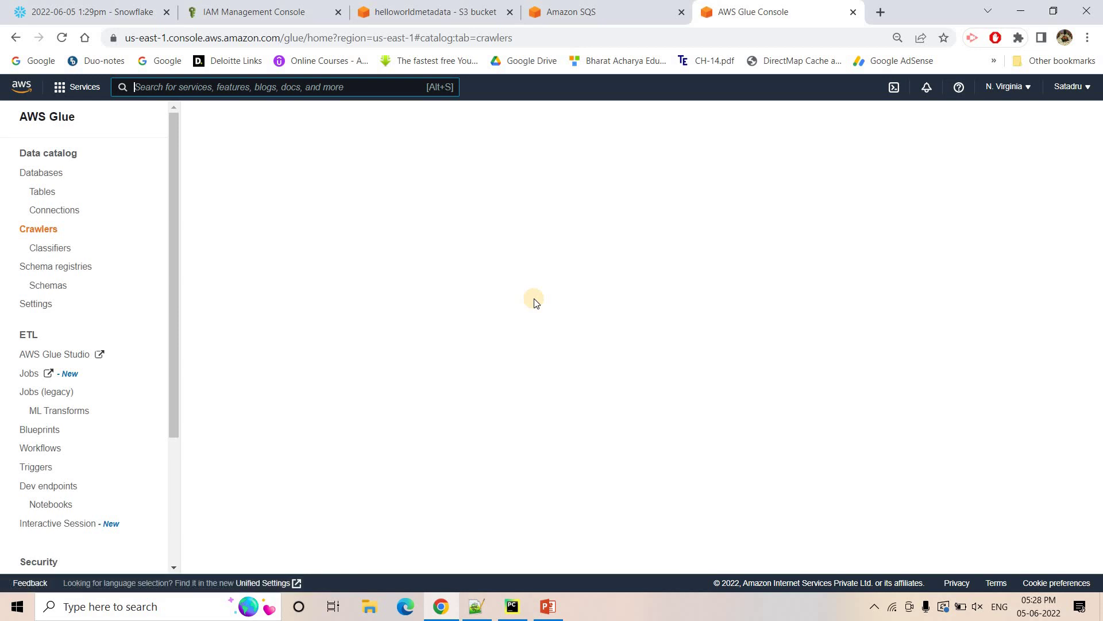
# Start adding a Glue crawler and name it demoglueincremental.
pyautogui.click(236, 196)
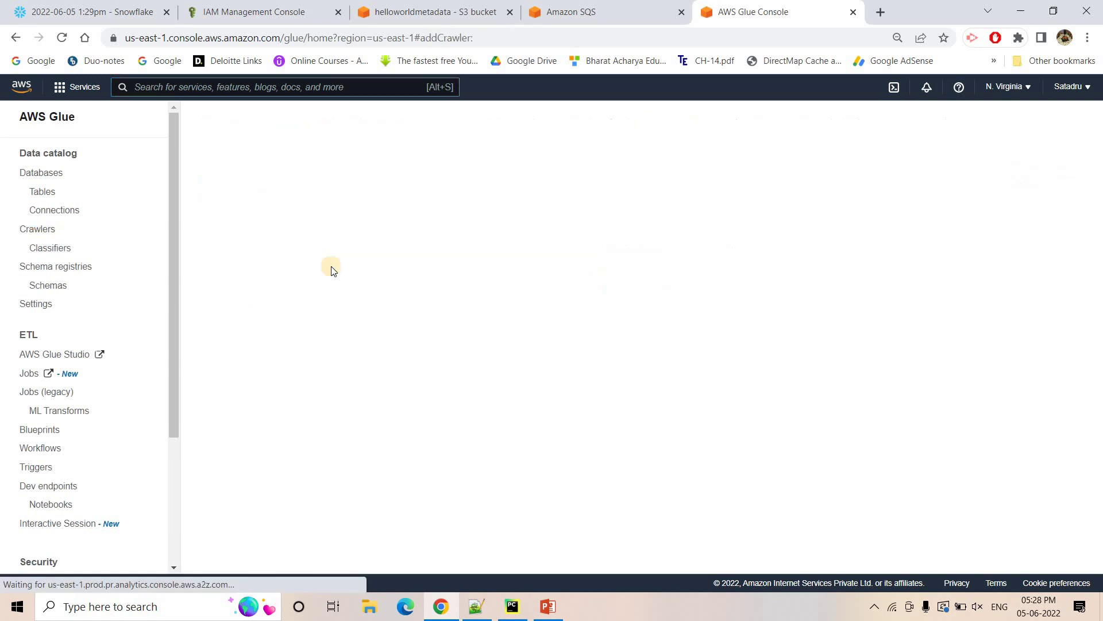
pyautogui.click(556, 209)
pyautogui.write('demoglue')
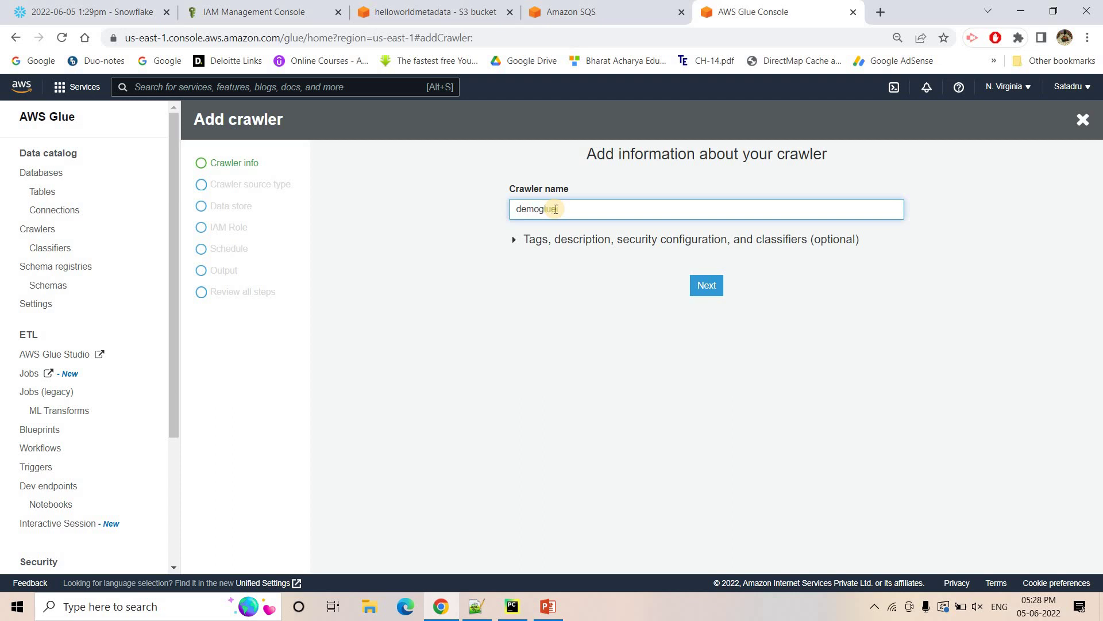
pyautogui.write('incremental')
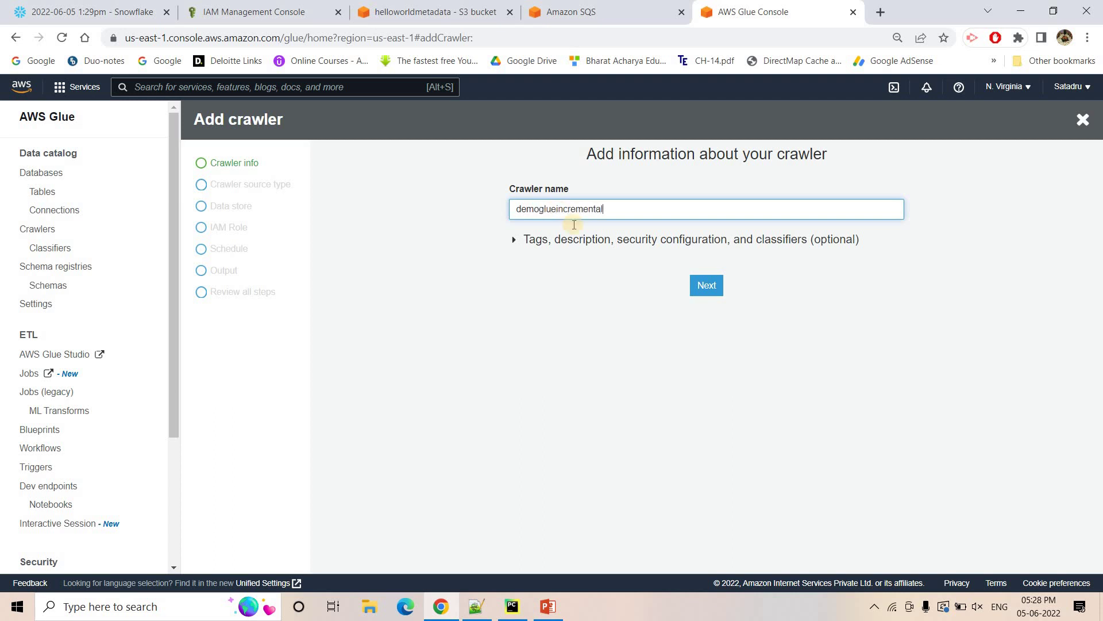
# Set the crawler source to Data stores, with repeat crawls covering changed folders identified by Amazon S3 Event Notifications.
pyautogui.click(705, 285)
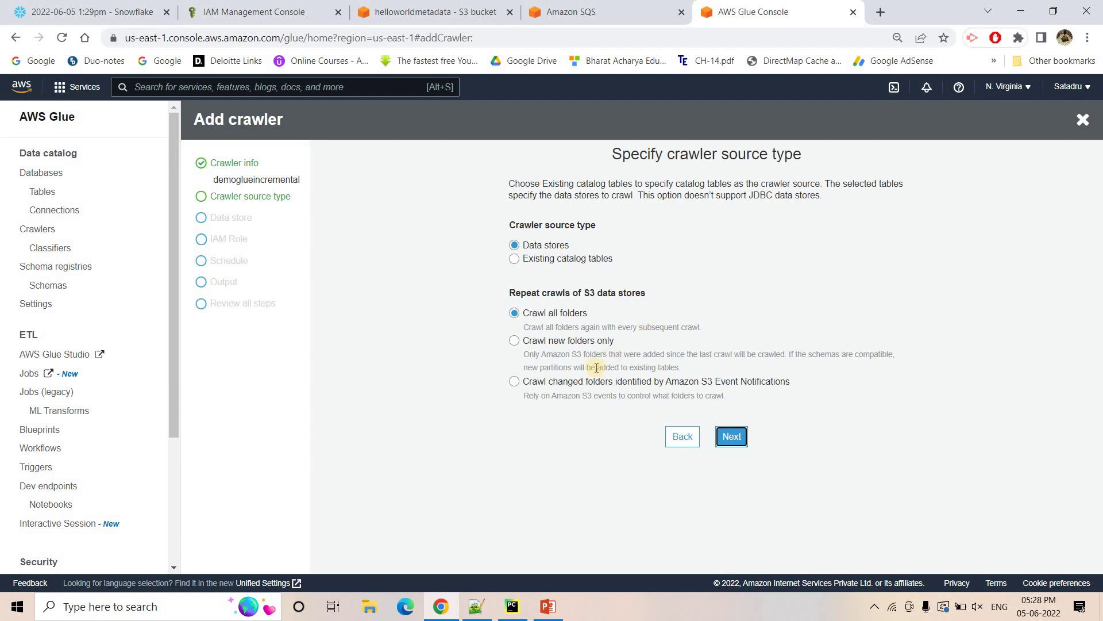
pyautogui.moveTo(528, 383); pyautogui.dragTo(814, 381)
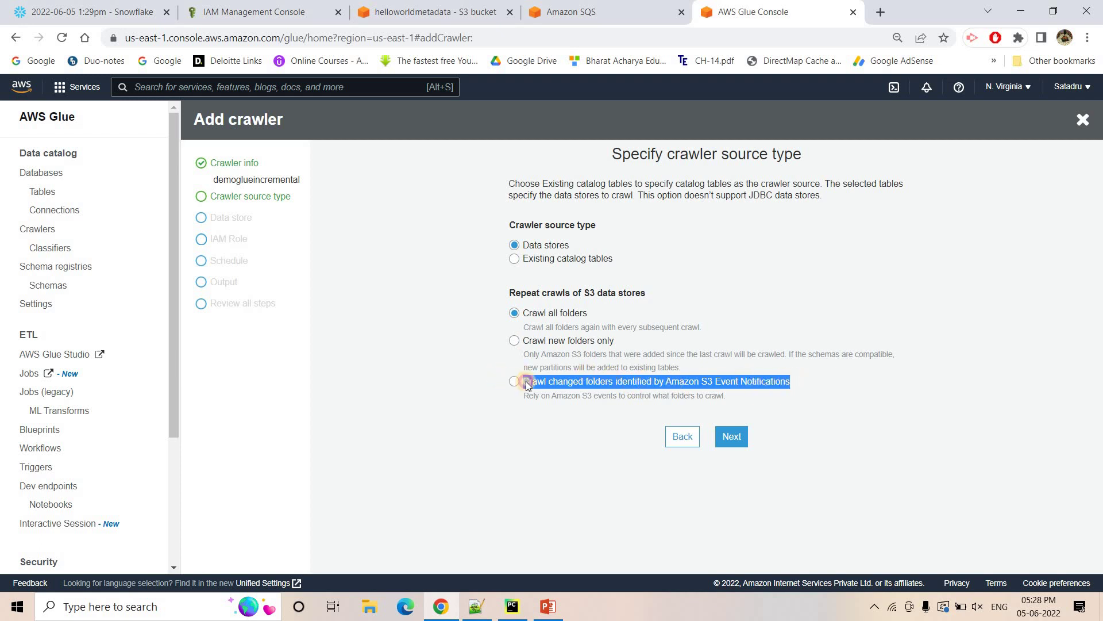
pyautogui.click(744, 437)
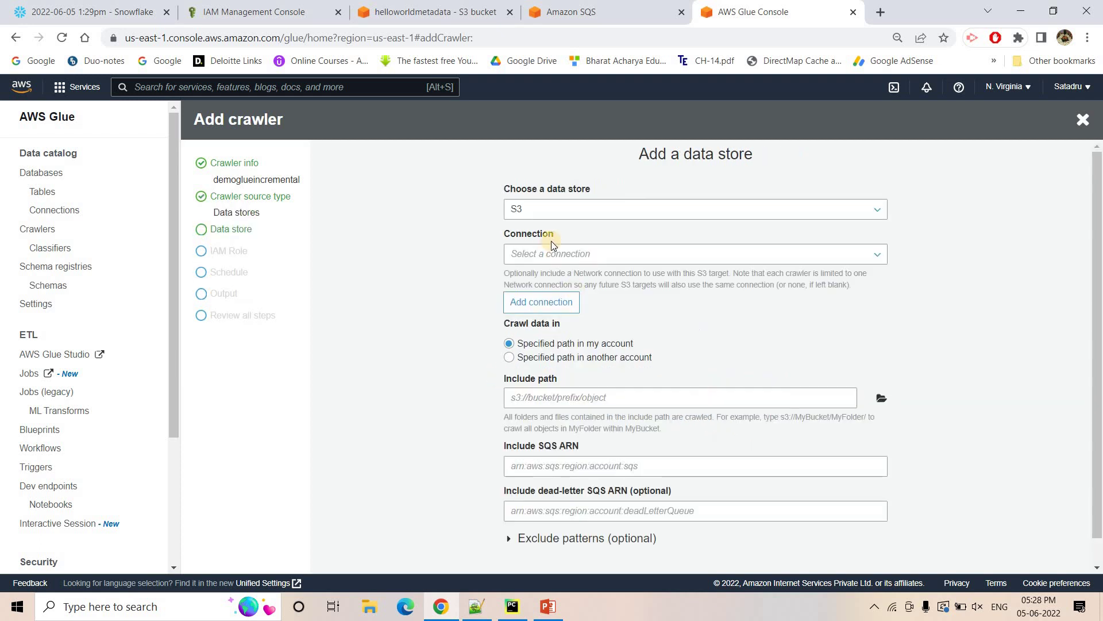
# Choose the helloworldmetadata bucket as the S3 data store's include path.
pyautogui.click(881, 398)
pyautogui.click(425, 204)
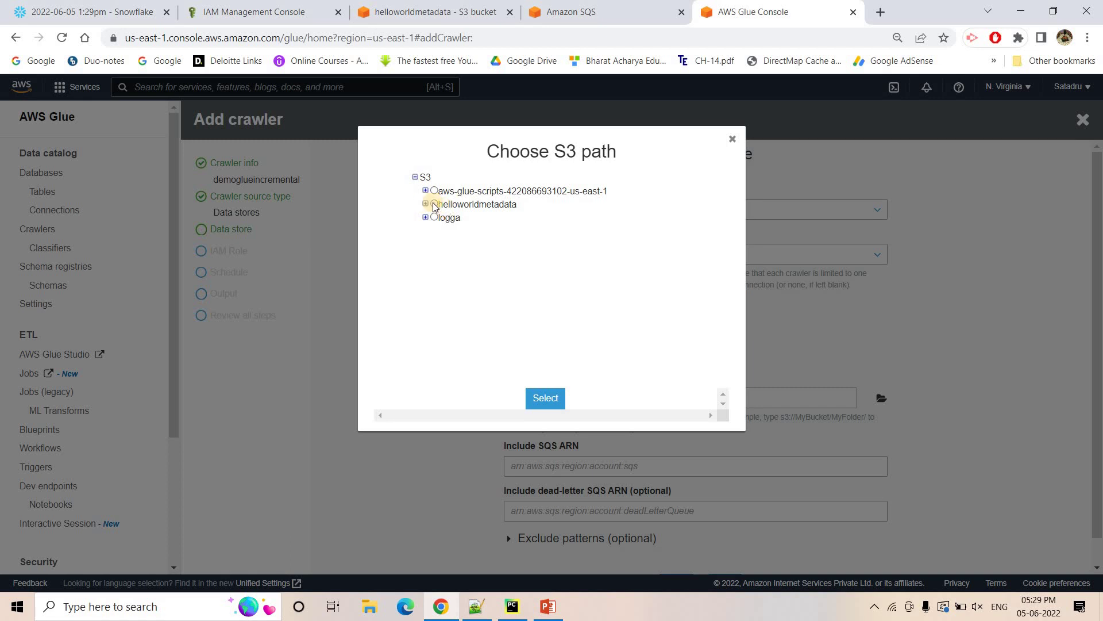
pyautogui.click(545, 400)
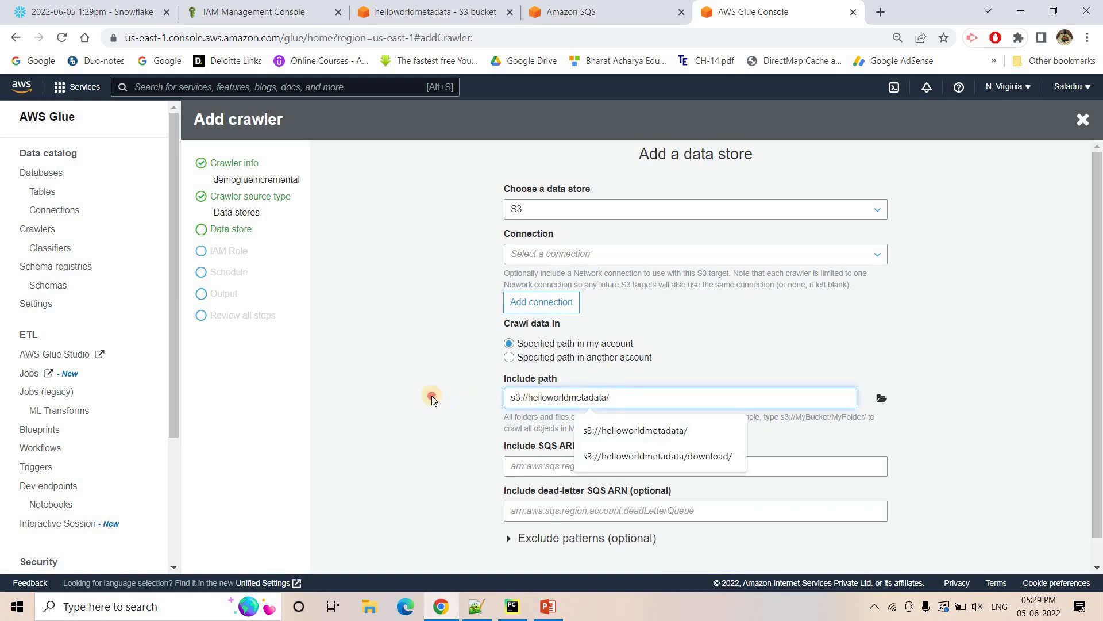
pyautogui.moveTo(610, 397); pyautogui.dragTo(484, 415)
pyautogui.click(481, 414)
pyautogui.scroll(-1, 518, 417)
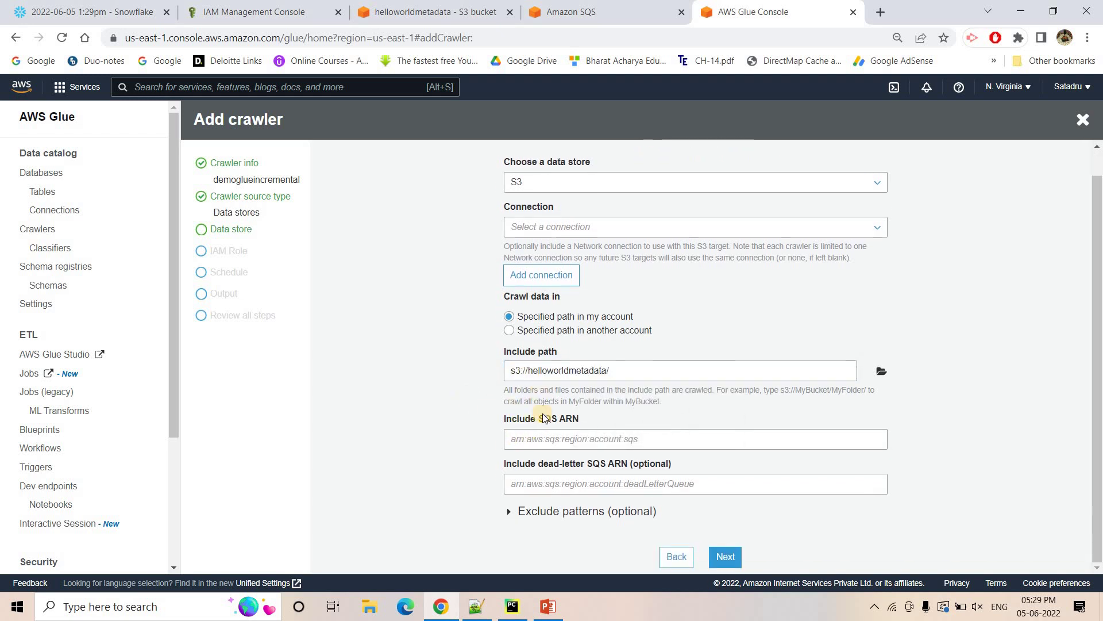
# Copy the demoglueinrementalcrawl queue's ARN from Amazon SQS into the crawler's SQS ARN setting and continue without adding another data store.
pyautogui.click(564, 440)
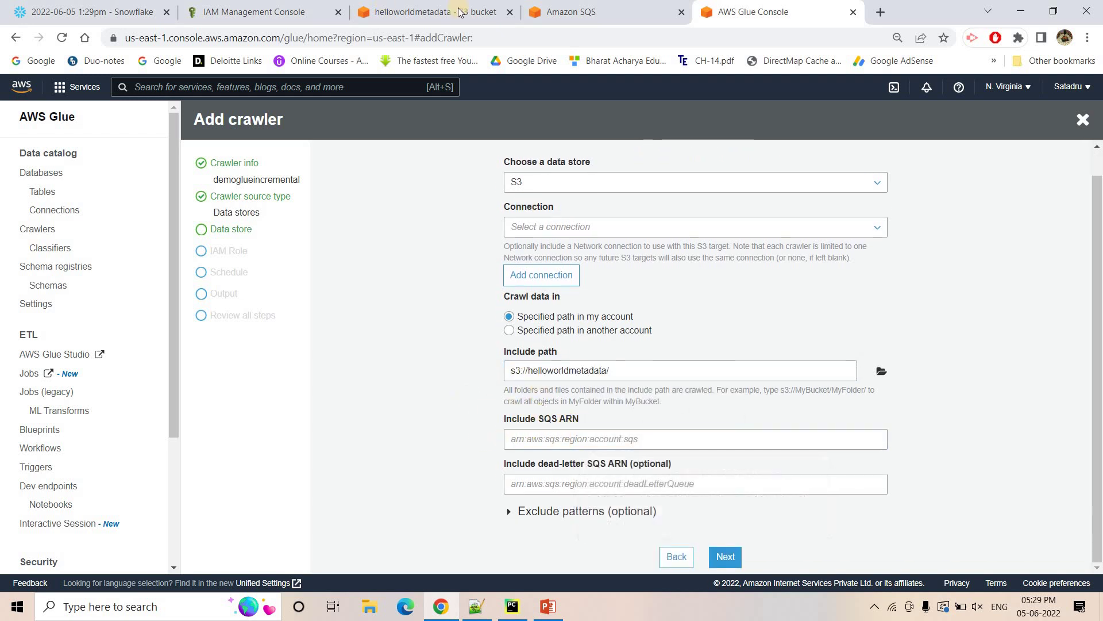
pyautogui.click(571, 12)
pyautogui.click(776, 303)
pyautogui.hotkey('ctrl', 'Tab')
pyautogui.click(537, 439)
pyautogui.hotkey('ctrl', 'v')
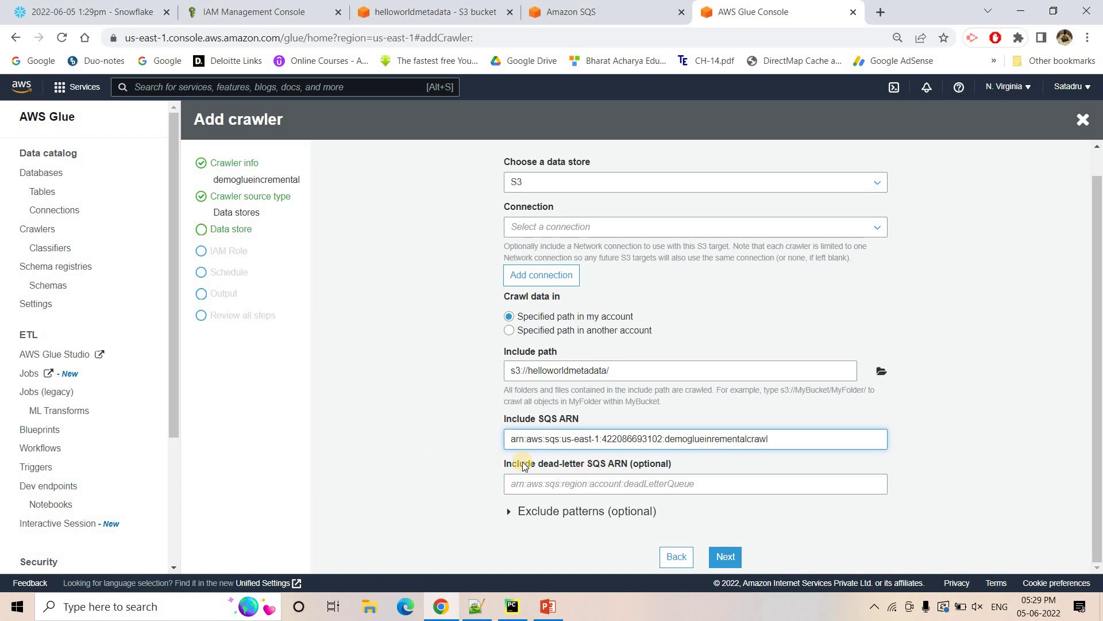
pyautogui.click(727, 556)
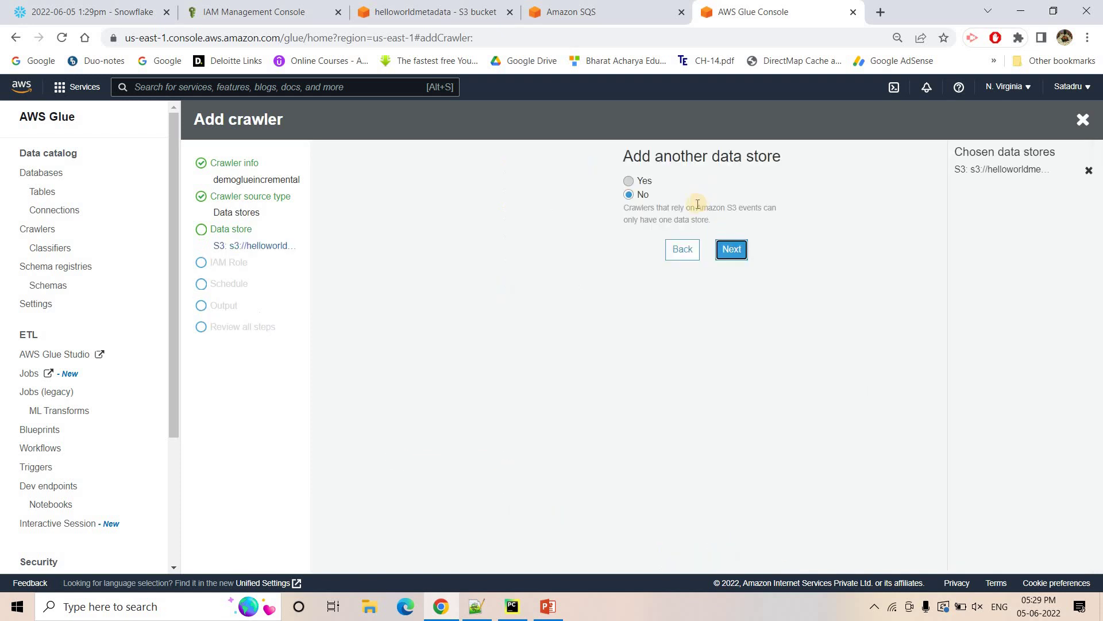
pyautogui.click(735, 247)
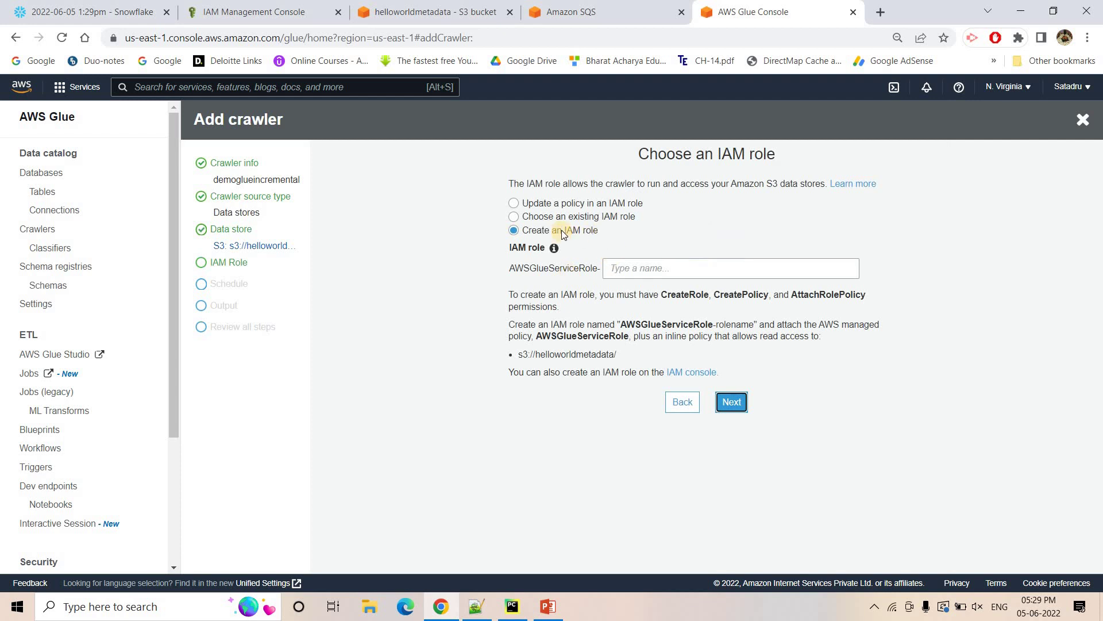
# Assign the existing IAM role glueincrementalytdemo to the crawler, checking the role name in the Notepad++ notes.
pyautogui.click(563, 216)
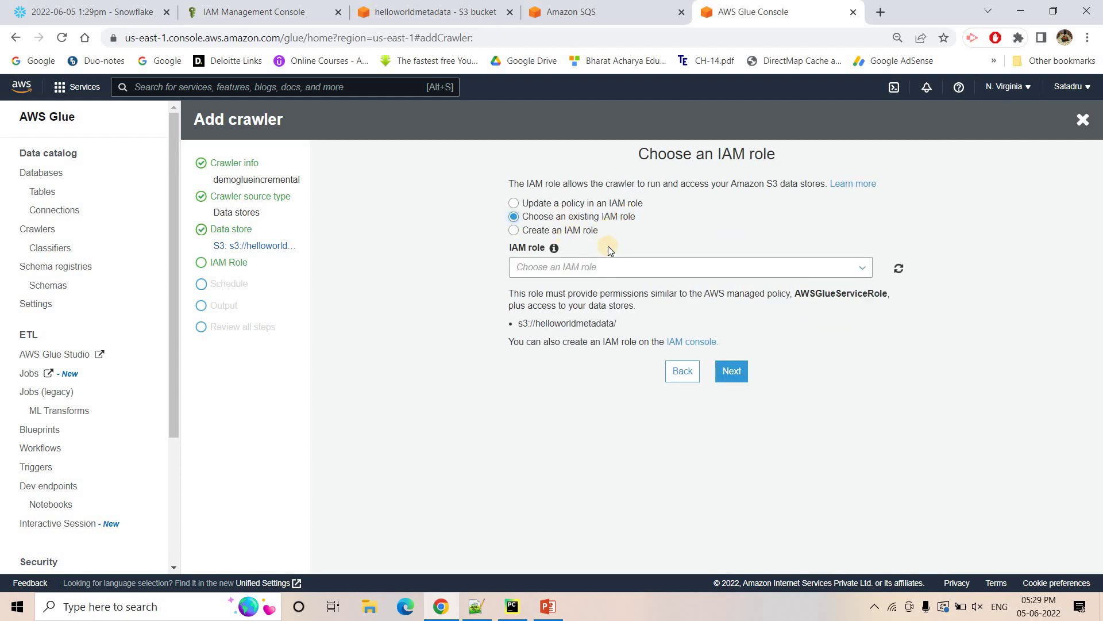
pyautogui.click(512, 606)
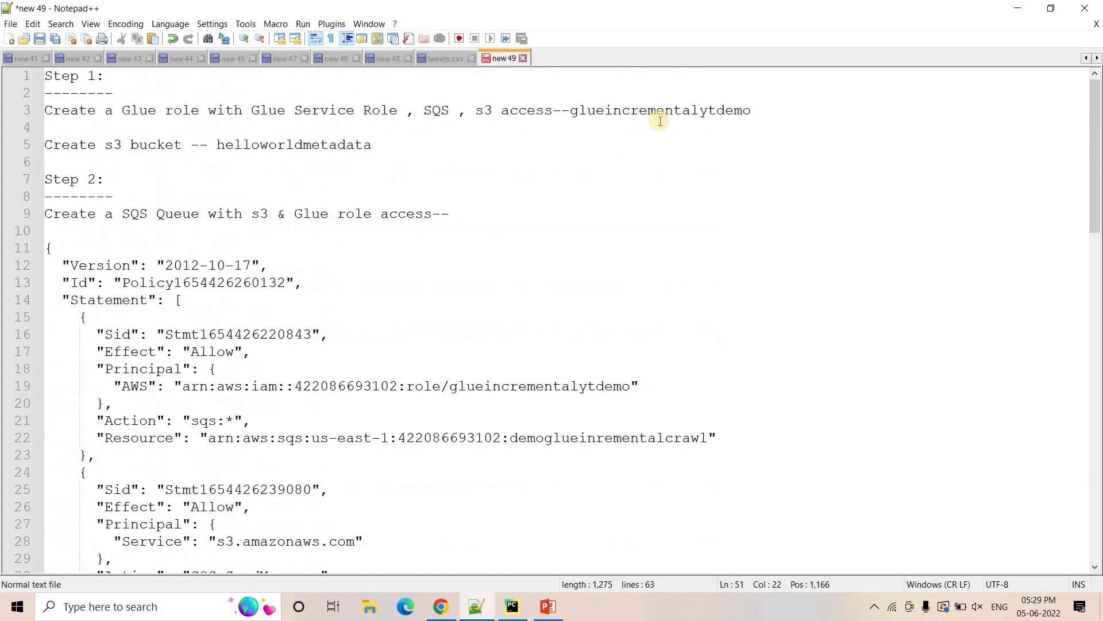
pyautogui.doubleClick(659, 113)
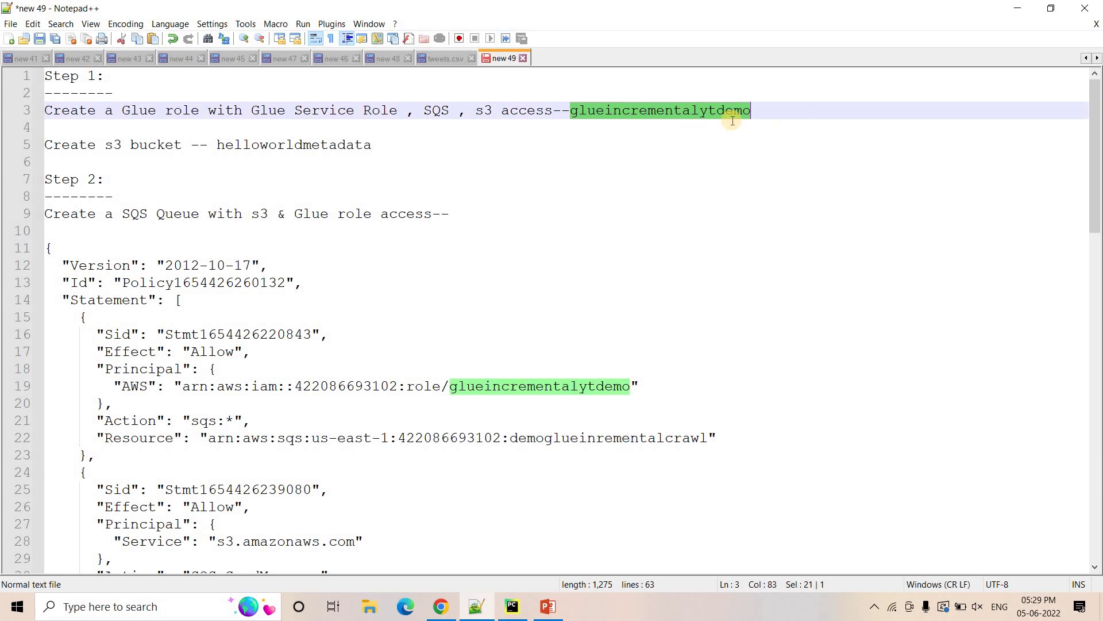
pyautogui.click(1028, 7)
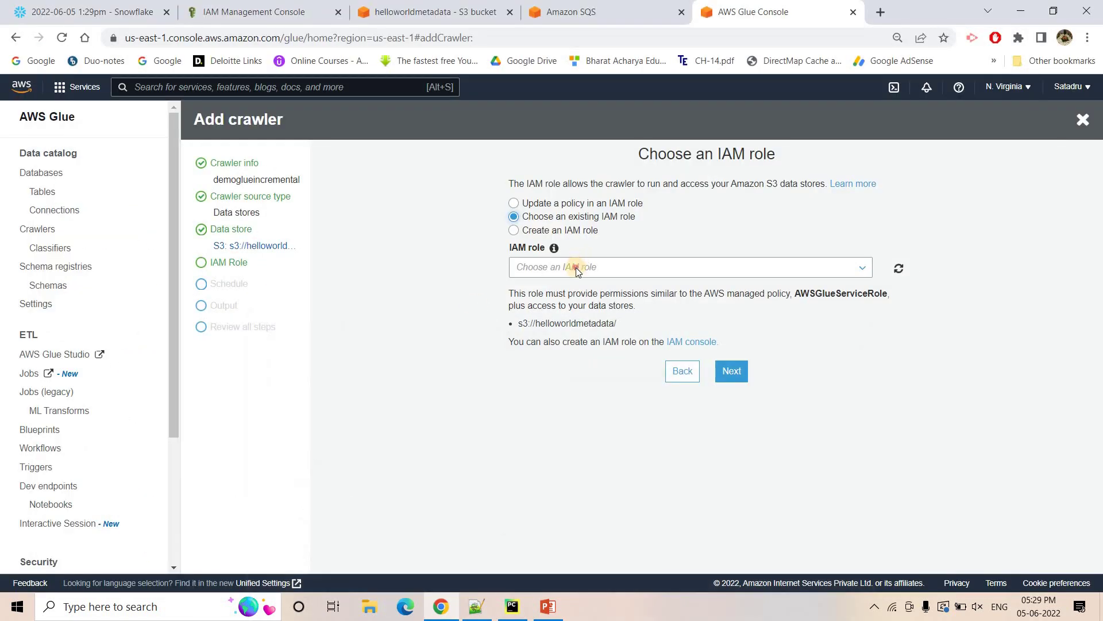
pyautogui.click(577, 273)
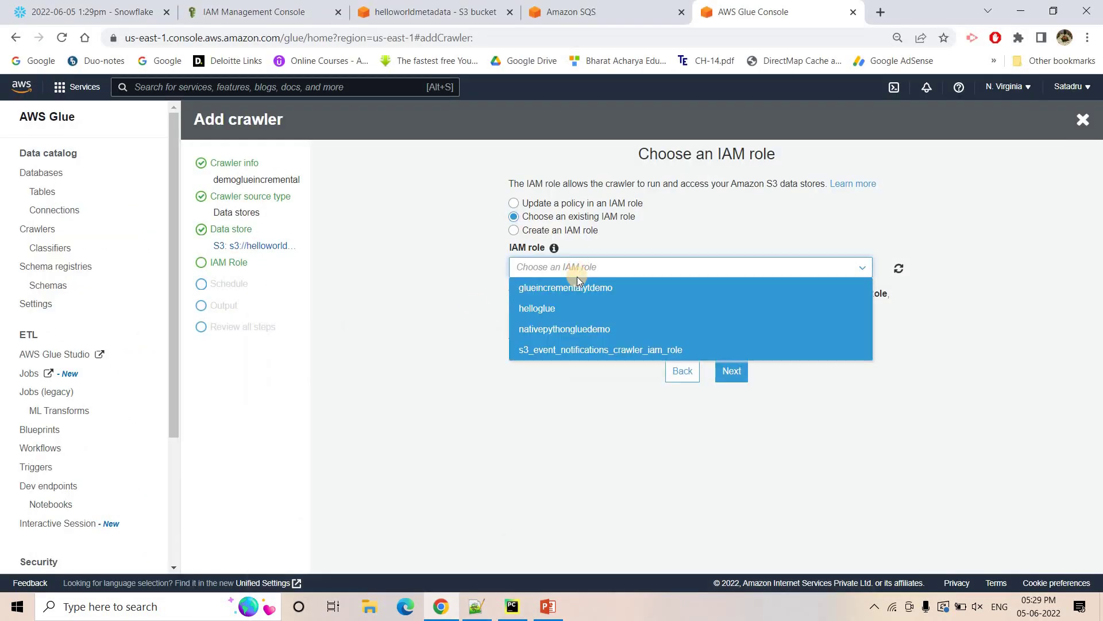
pyautogui.click(613, 281)
pyautogui.click(734, 373)
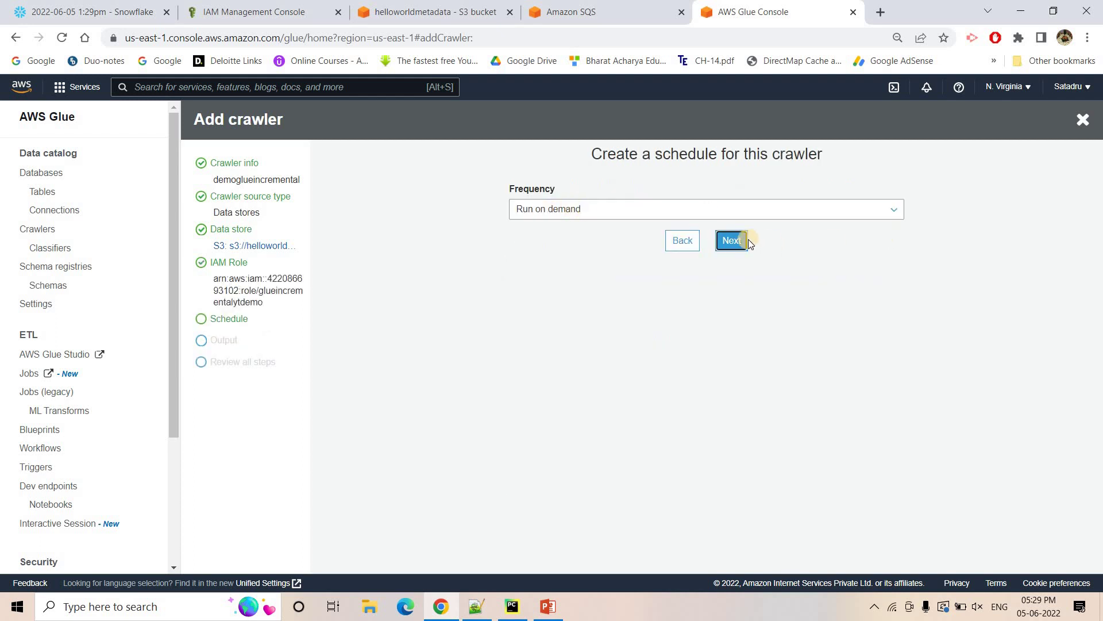
# Keep the crawler's schedule frequency at Run on demand and continue to the output settings.
pyautogui.click(715, 208)
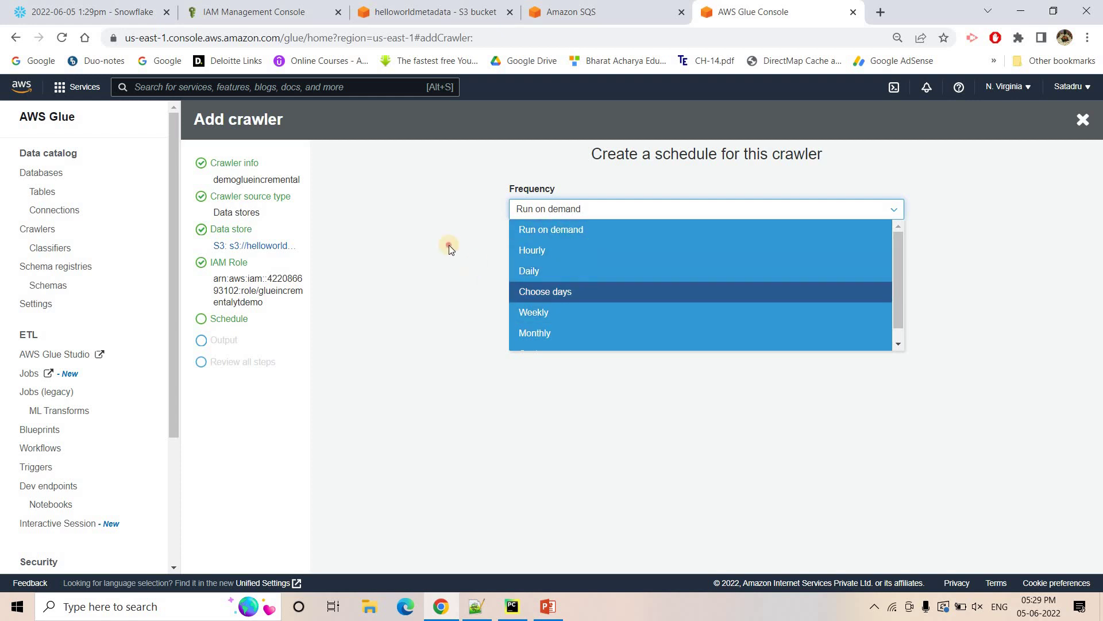
pyautogui.click(591, 216)
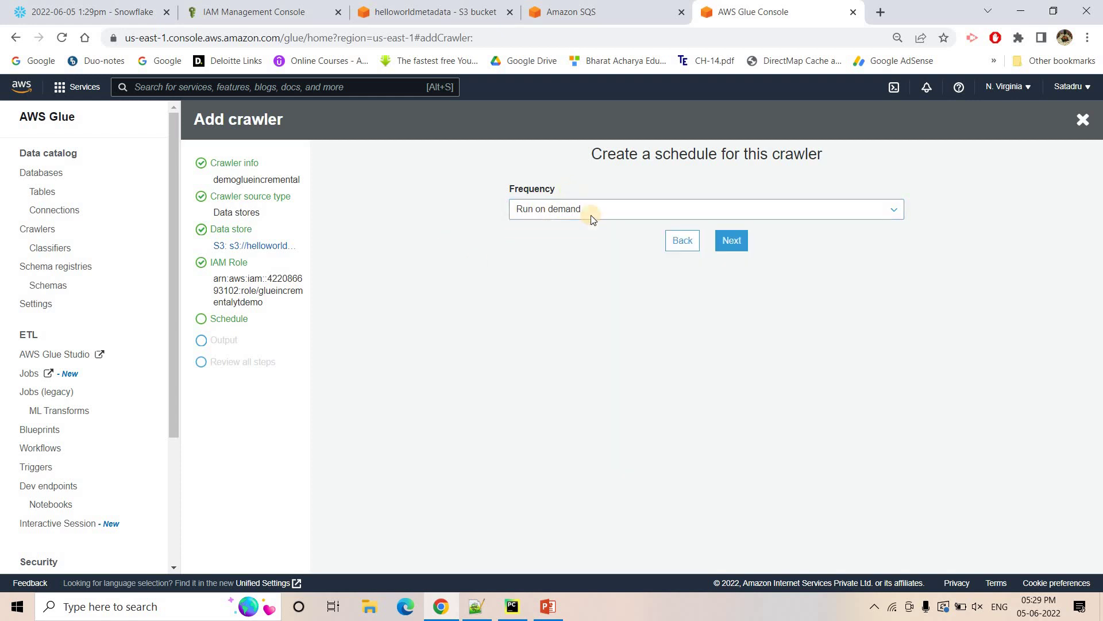
pyautogui.click(721, 242)
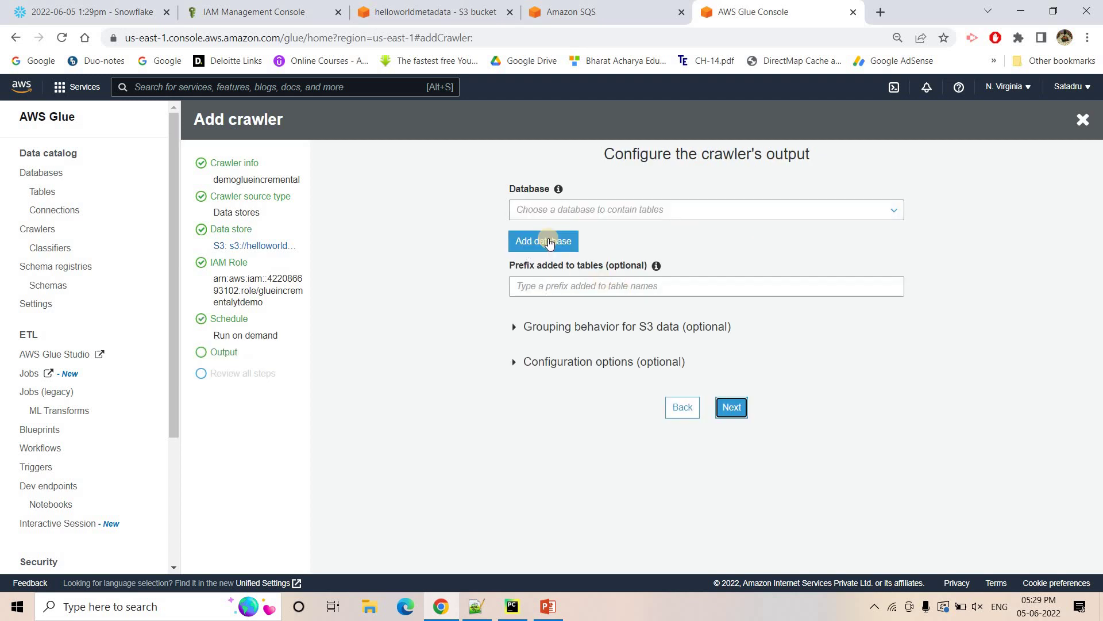
# Add a new database named gluedemoyt for the crawler's output tables.
pyautogui.click(549, 242)
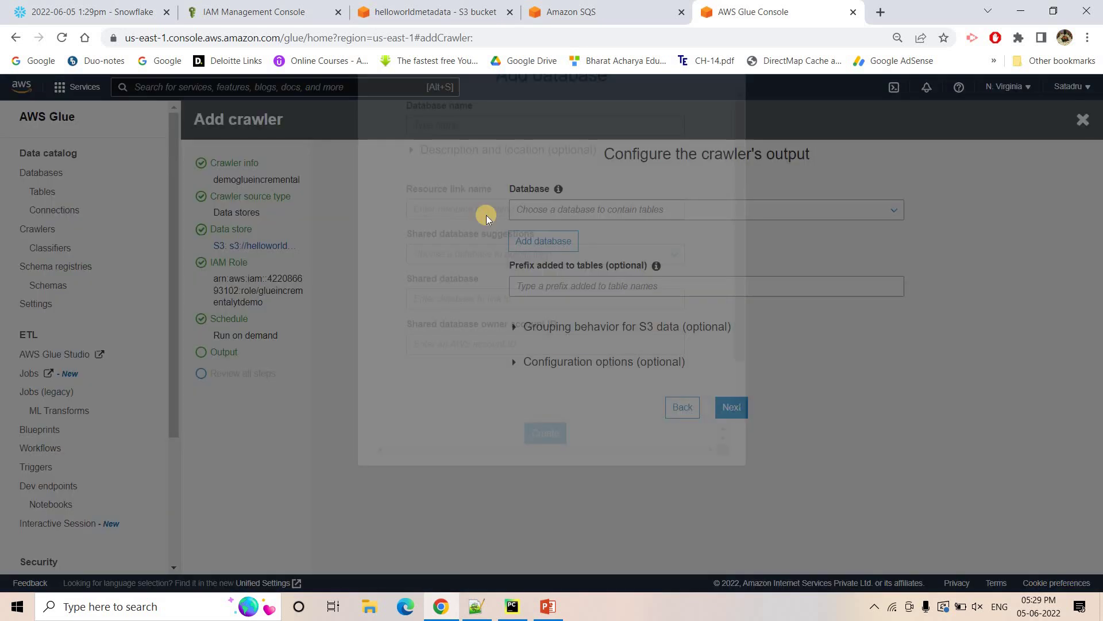
pyautogui.click(480, 204)
pyautogui.write('gluedemoyt')
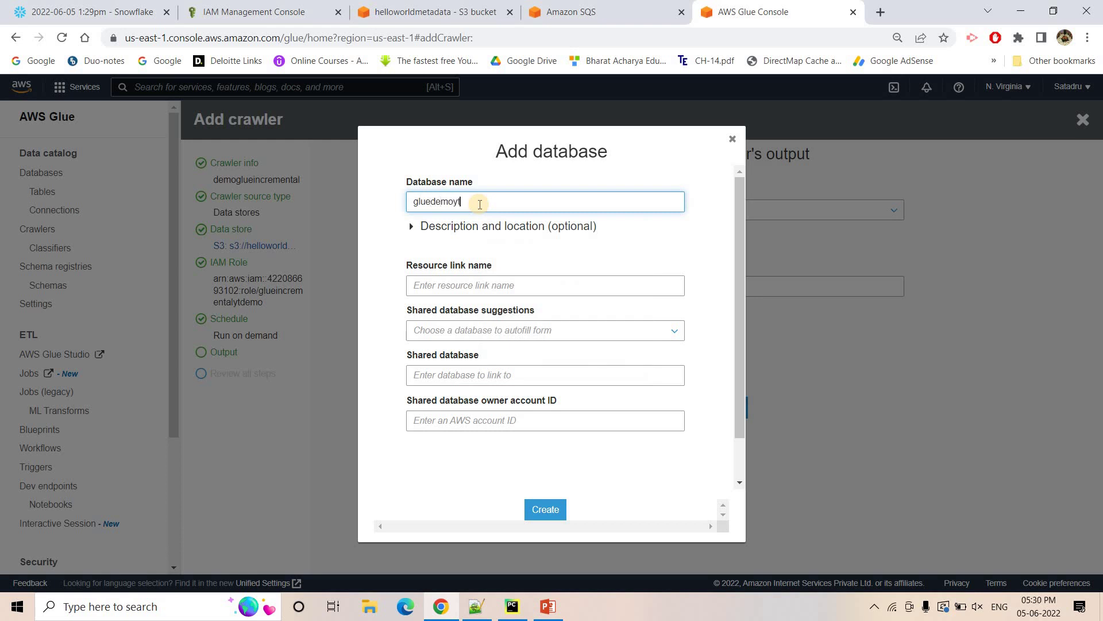
pyautogui.click(546, 509)
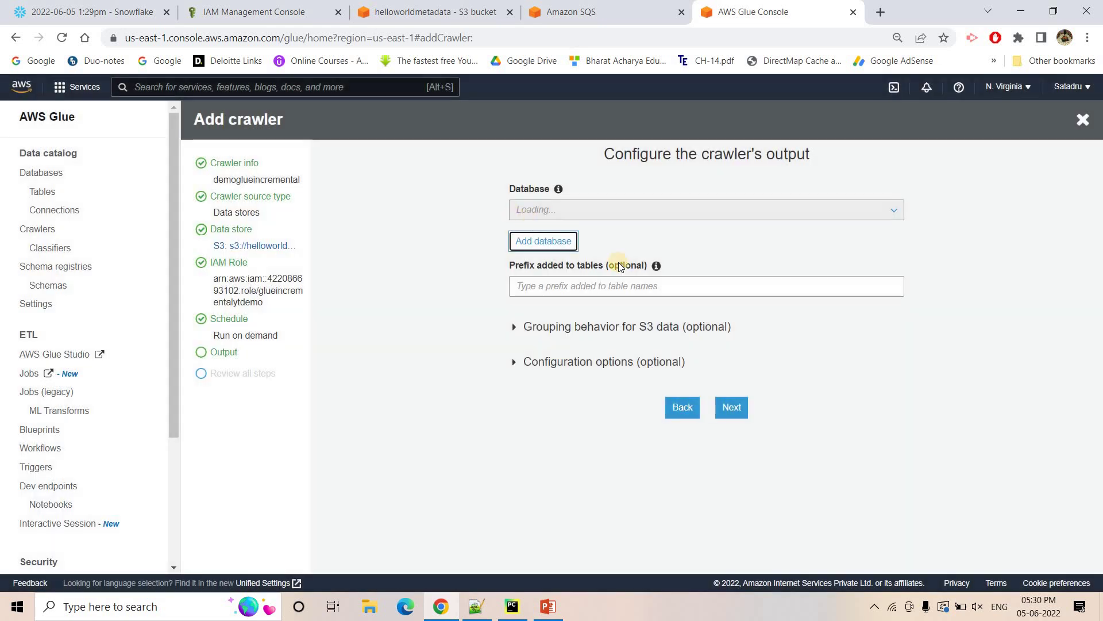
# Accept the remaining output settings, finish creating the crawler and dismiss the creation notice.
pyautogui.click(730, 409)
pyautogui.scroll(-3, 706, 515)
pyautogui.click(724, 555)
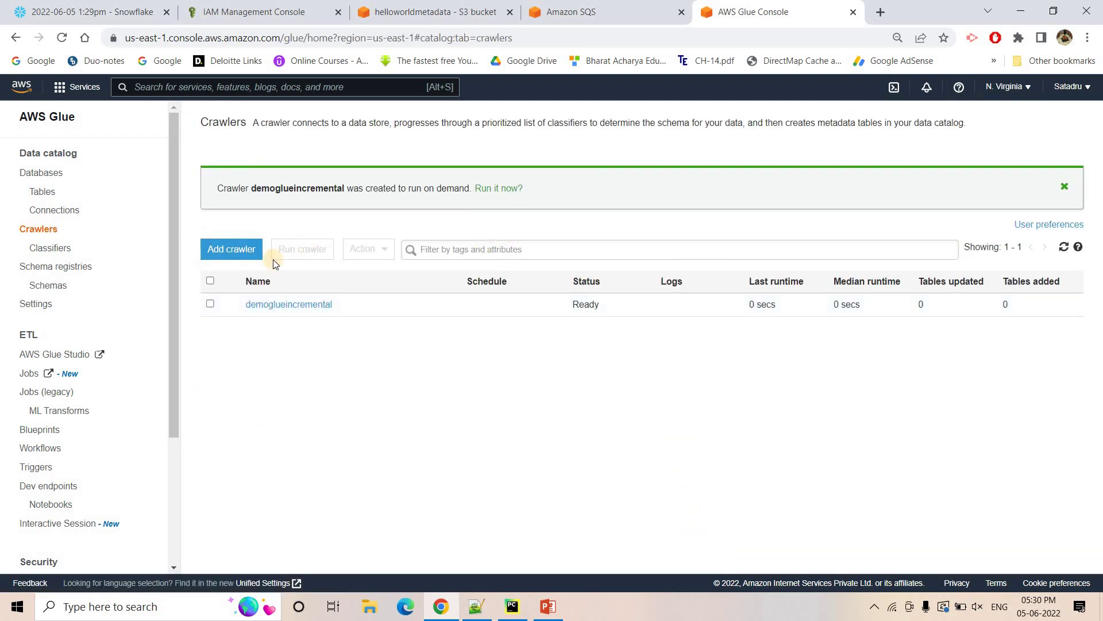
pyautogui.click(1065, 192)
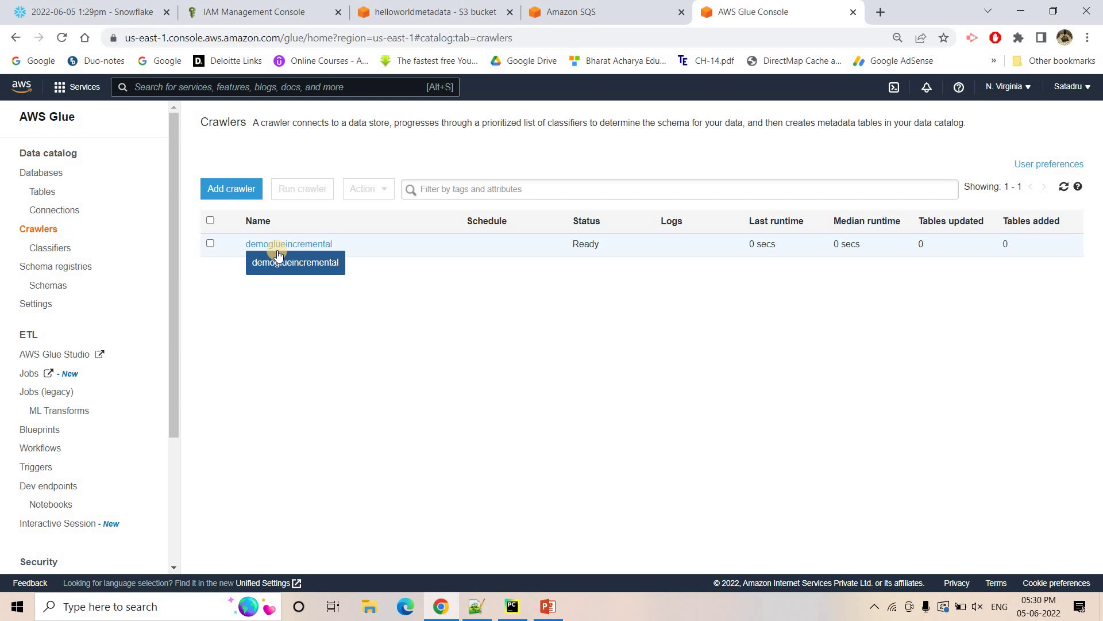
# Check the message counts in the SQS queues list and the contents of the helloworldmetadata S3 bucket.
pyautogui.click(562, 12)
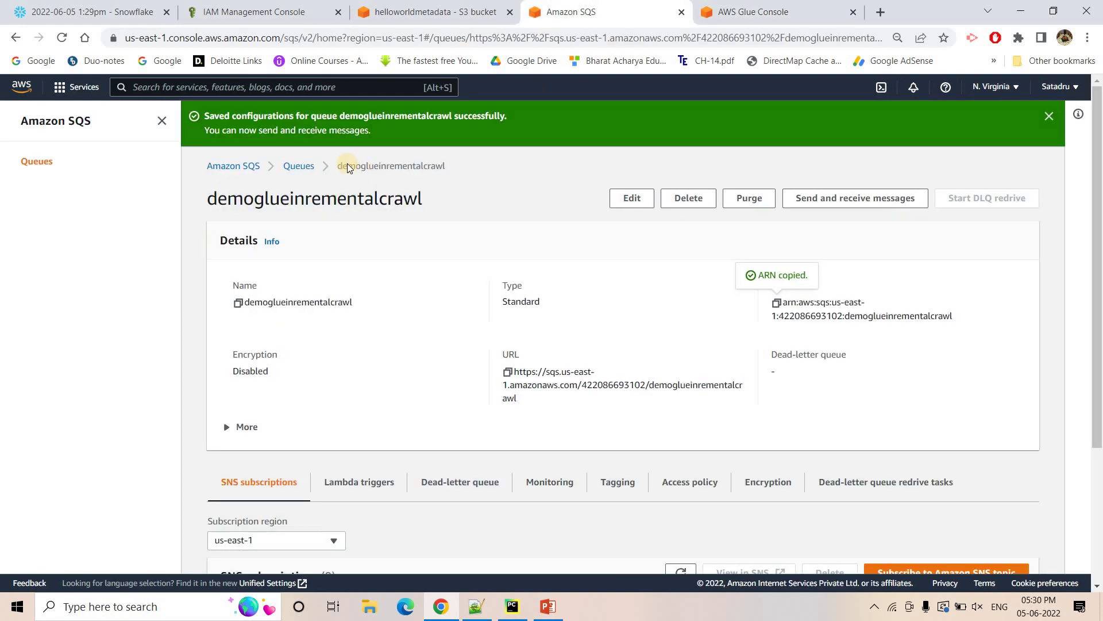
pyautogui.click(297, 166)
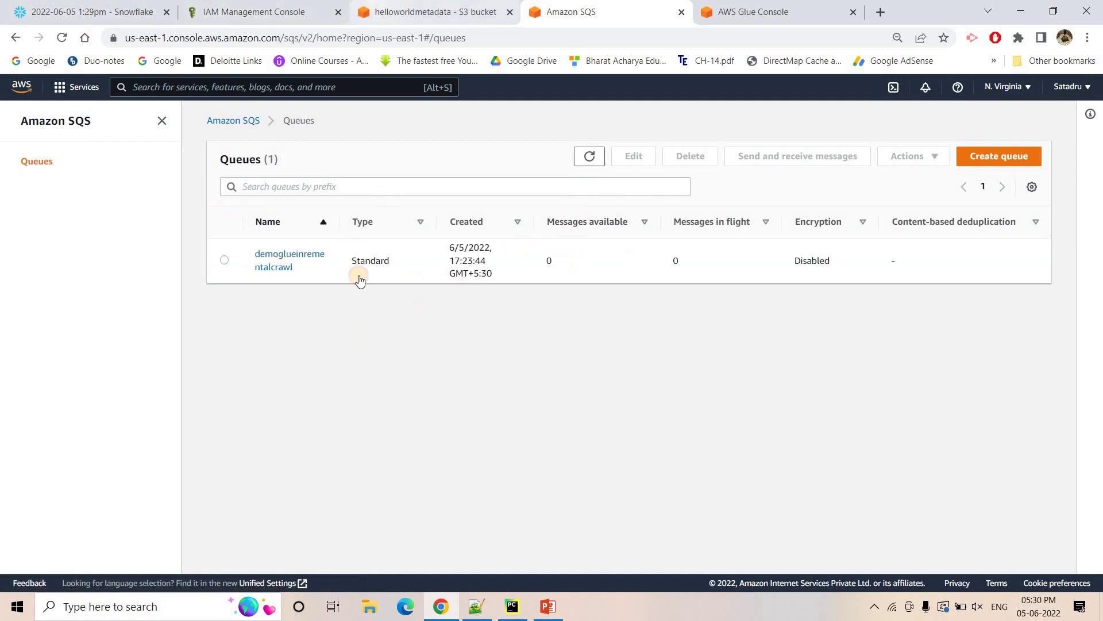
pyautogui.click(435, 11)
pyautogui.click(152, 176)
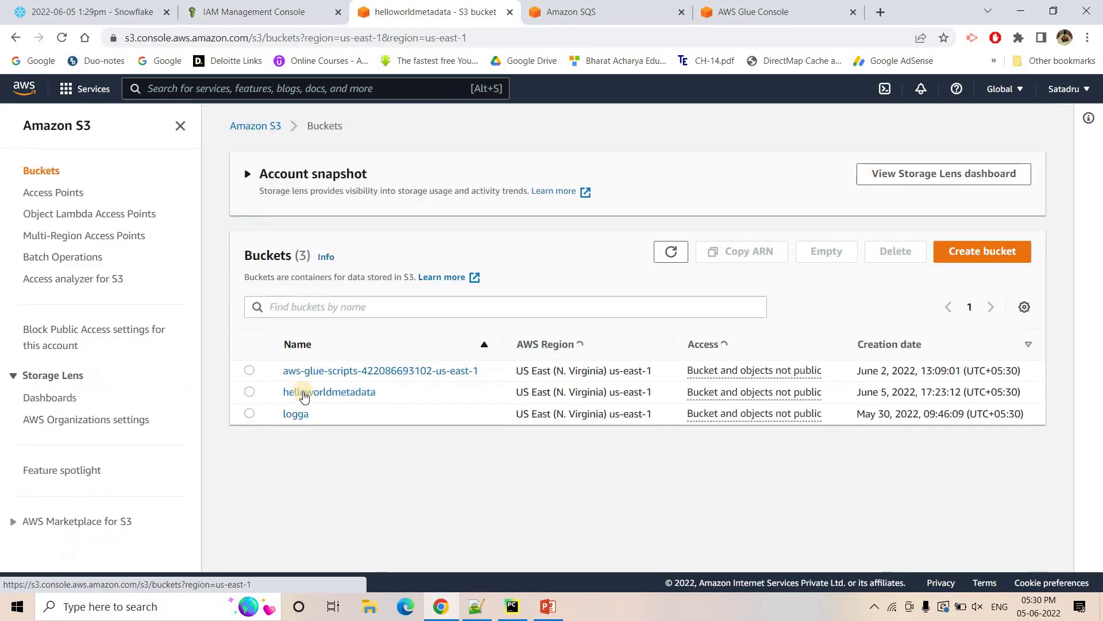
pyautogui.click(305, 394)
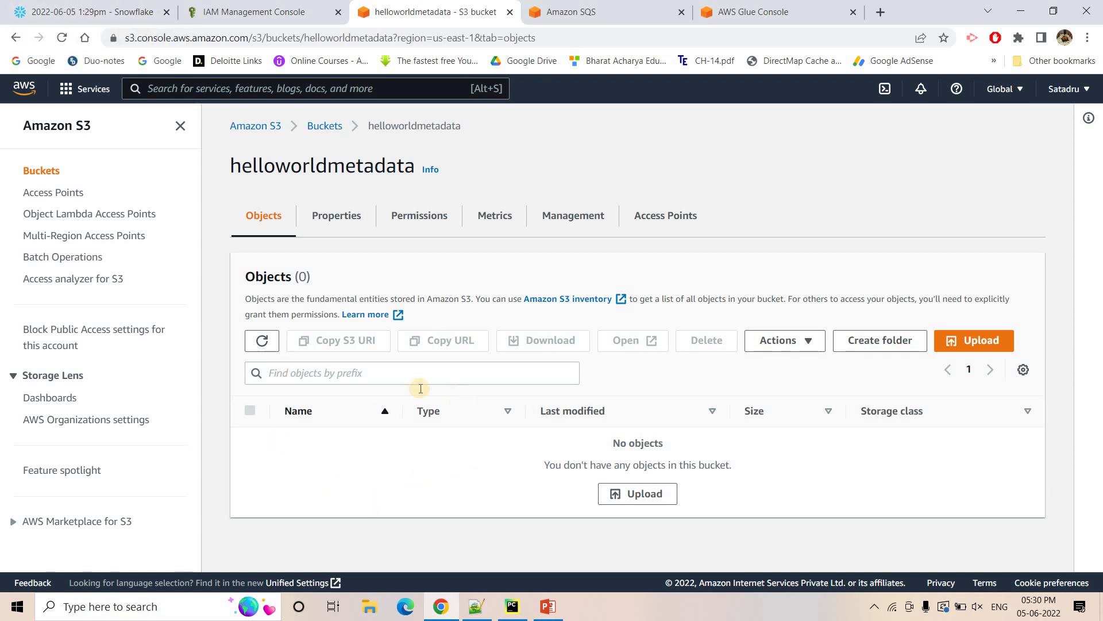
# In the Snowflake worksheet, run the statements that drop and recreate the RAMU database and set it as current.
pyautogui.click(107, 6)
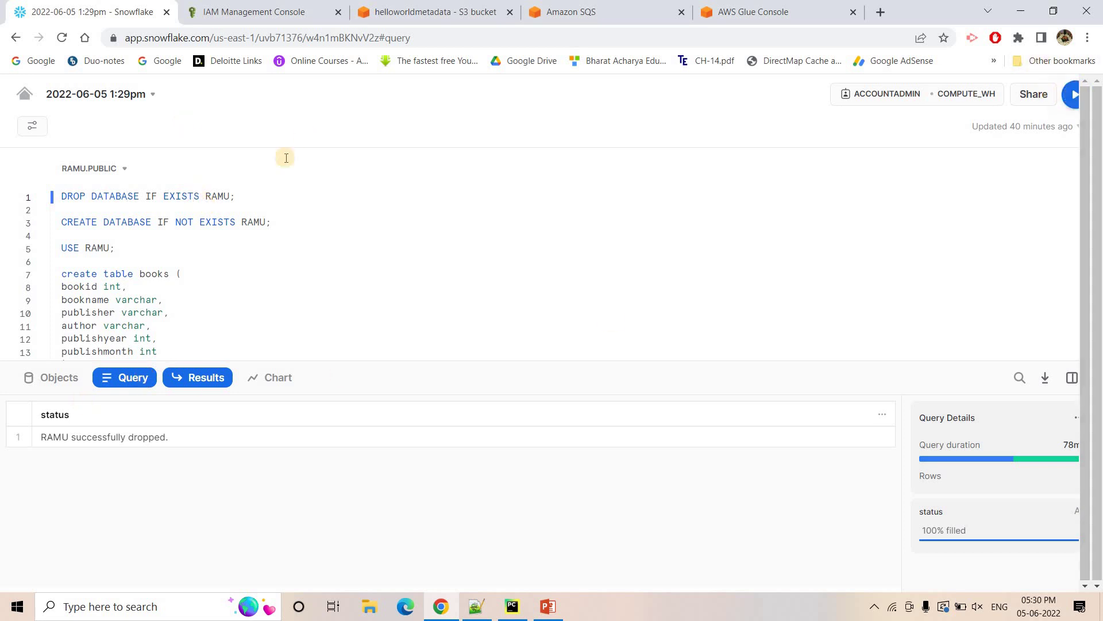
pyautogui.click(1076, 94)
pyautogui.click(202, 223)
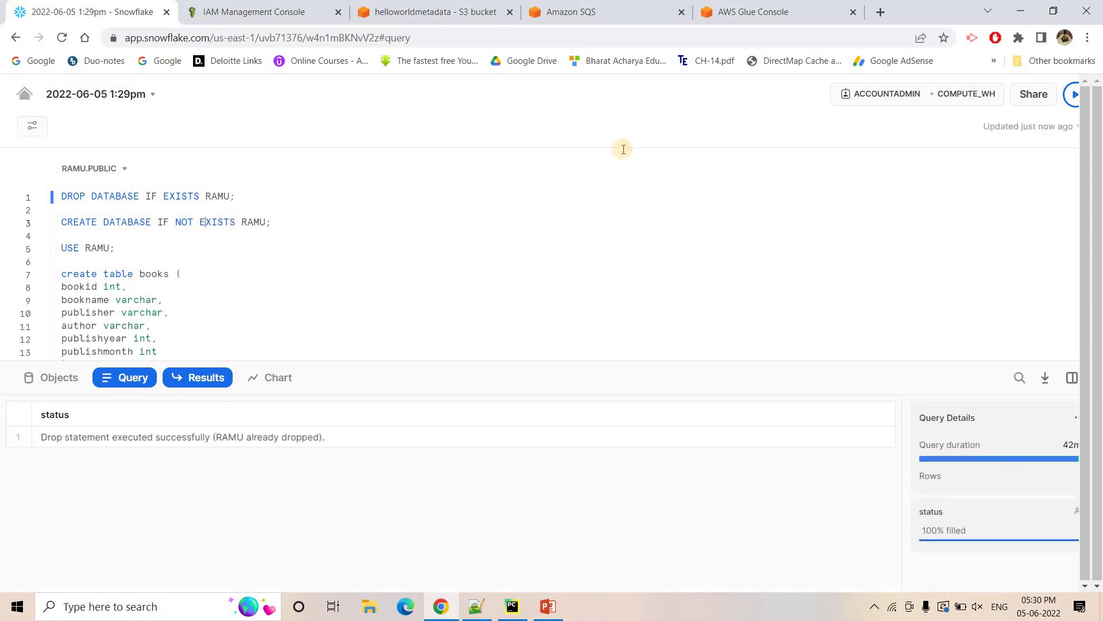
pyautogui.hotkey('ctrl', 'Return')
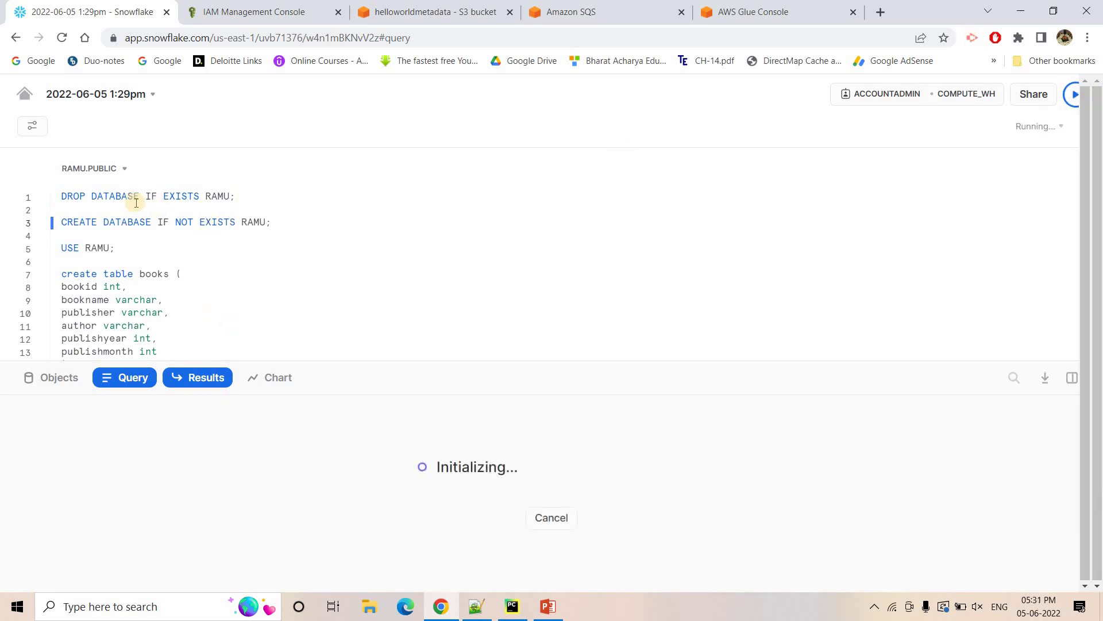
pyautogui.click(100, 247)
pyautogui.click(1073, 94)
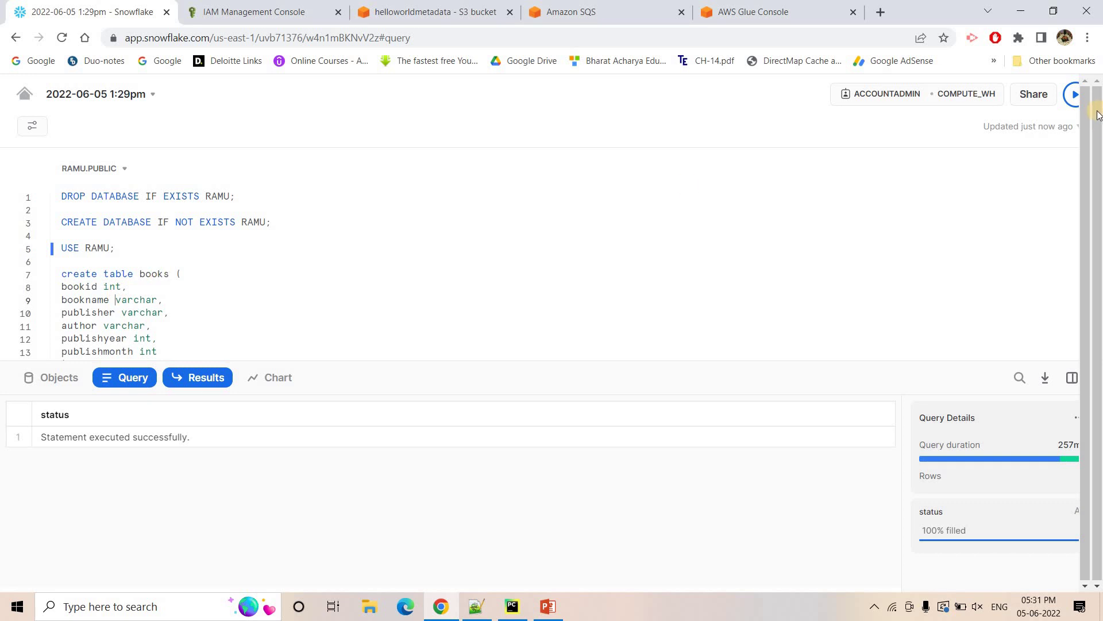
# Create the books table in RAMU and run the insert statement that fills it with book rows.
pyautogui.click(1073, 94)
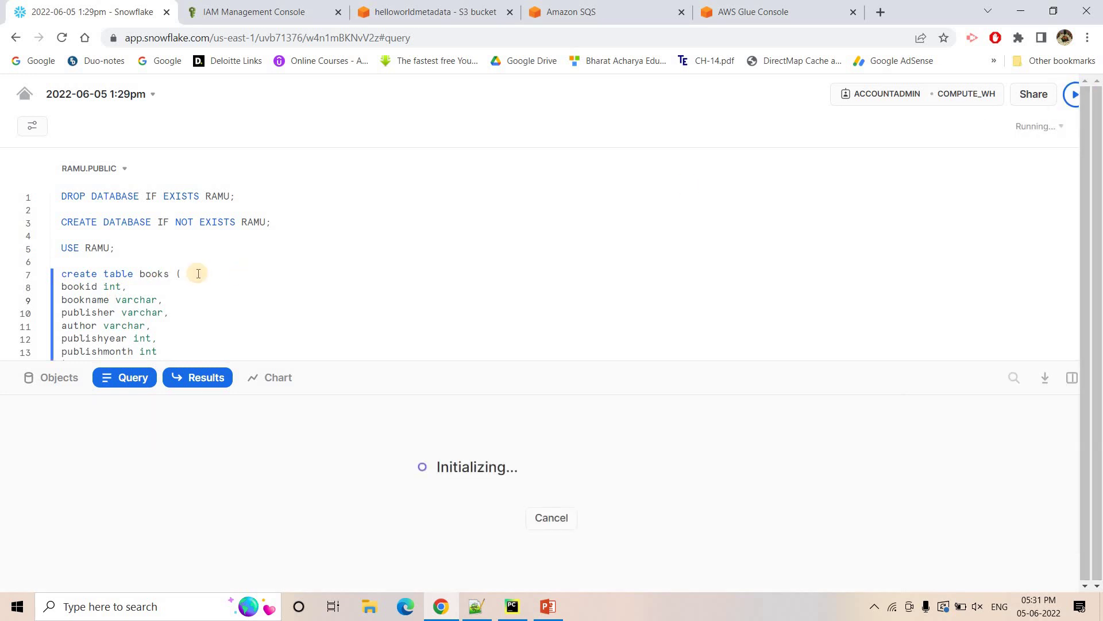
pyautogui.scroll(-1, 202, 282)
pyautogui.click(217, 334)
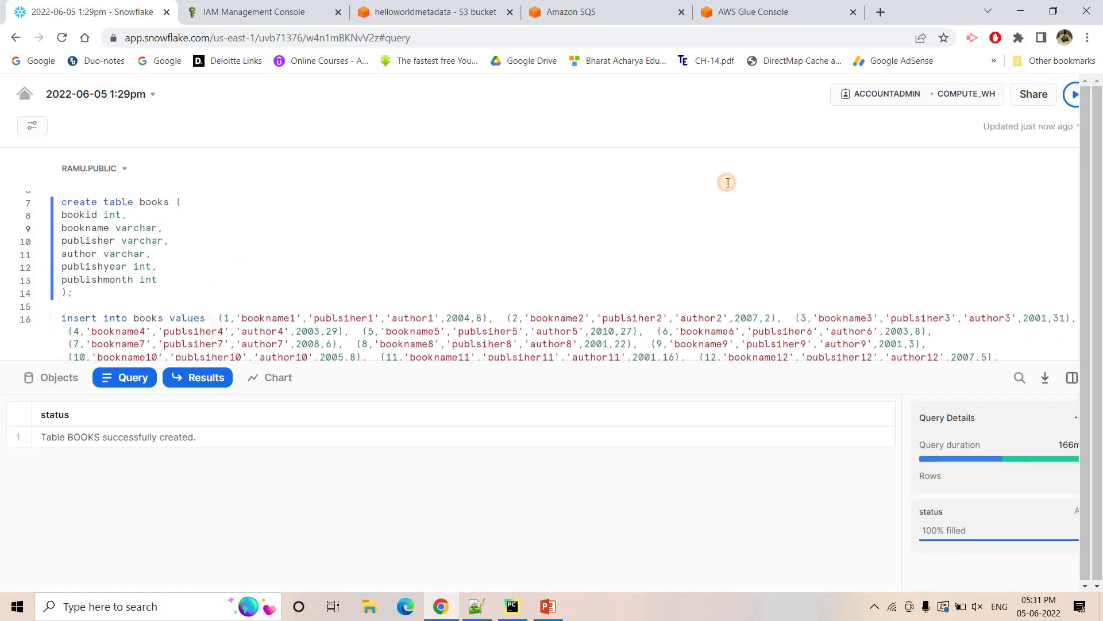
pyautogui.click(1071, 102)
pyautogui.scroll(-6, 196, 287)
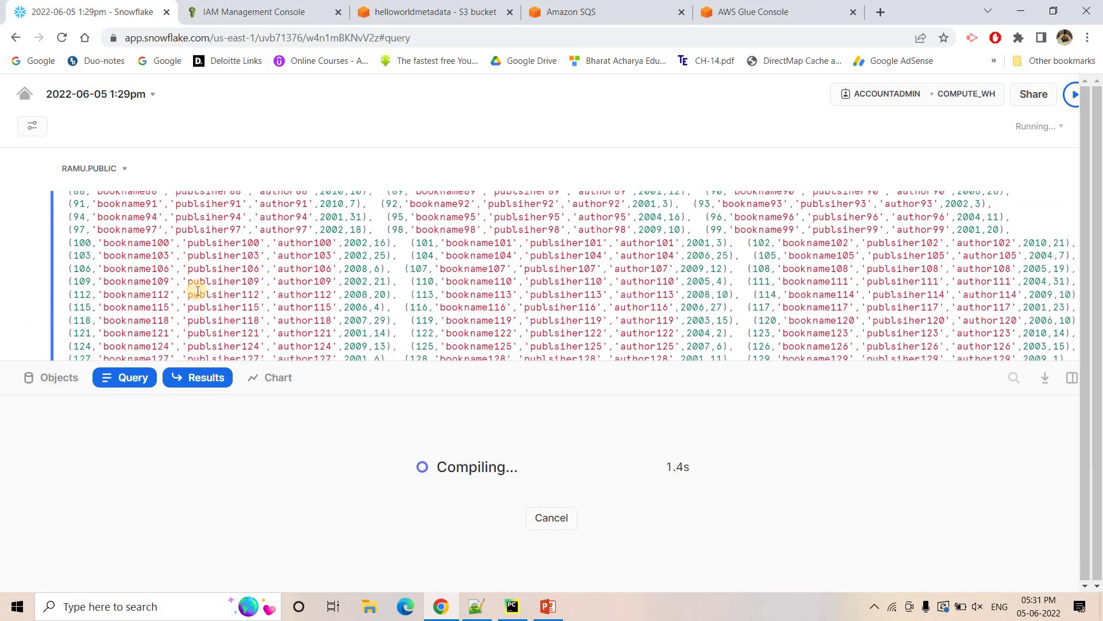
# Run the select statement on the books table and look over the book detail, PUBLISHYEAR and PUBLISHMONTH columns in the results.
pyautogui.scroll(-20, 197, 290)
pyautogui.scroll(-20, 199, 289)
pyautogui.scroll(-20, 198, 288)
pyautogui.scroll(-2, 199, 287)
pyautogui.scroll(5, 172, 281)
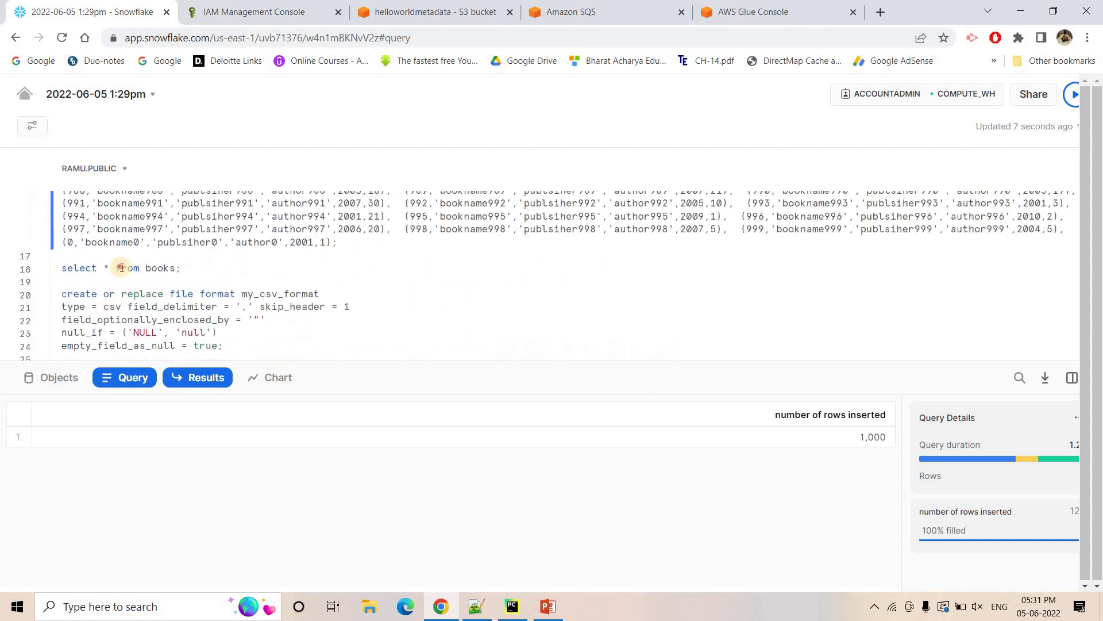
pyautogui.click(1072, 94)
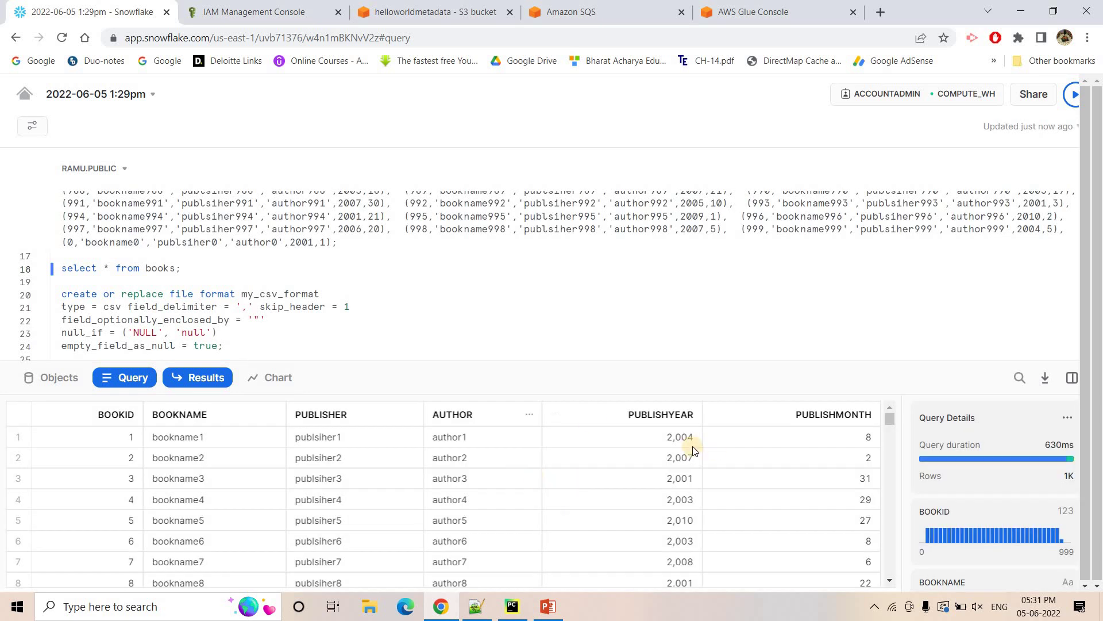
pyautogui.moveTo(108, 437); pyautogui.dragTo(483, 480)
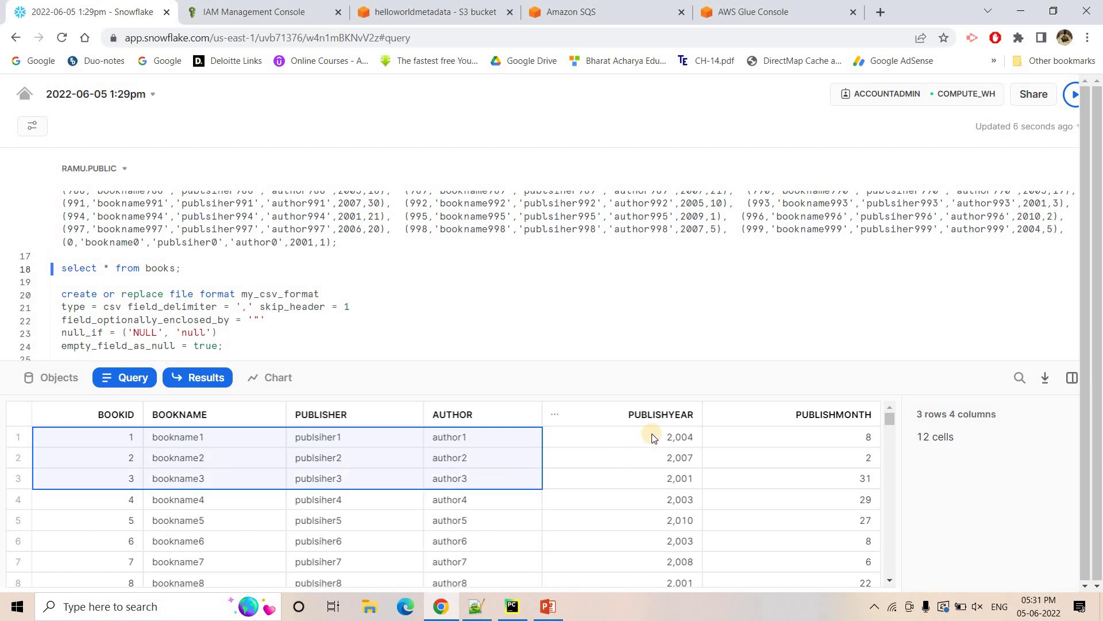
pyautogui.click(670, 435)
pyautogui.click(823, 442)
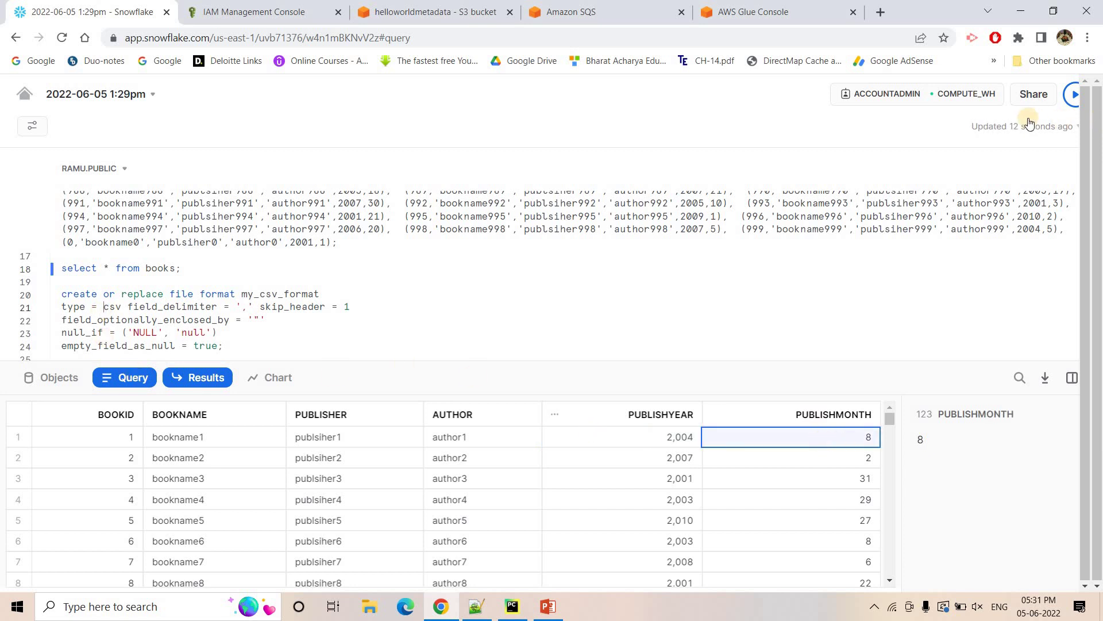
# Run the statement that creates or replaces the CSV file format my_csv_format.
pyautogui.click(152, 290)
pyautogui.hotkey('ctrl', 'Return')
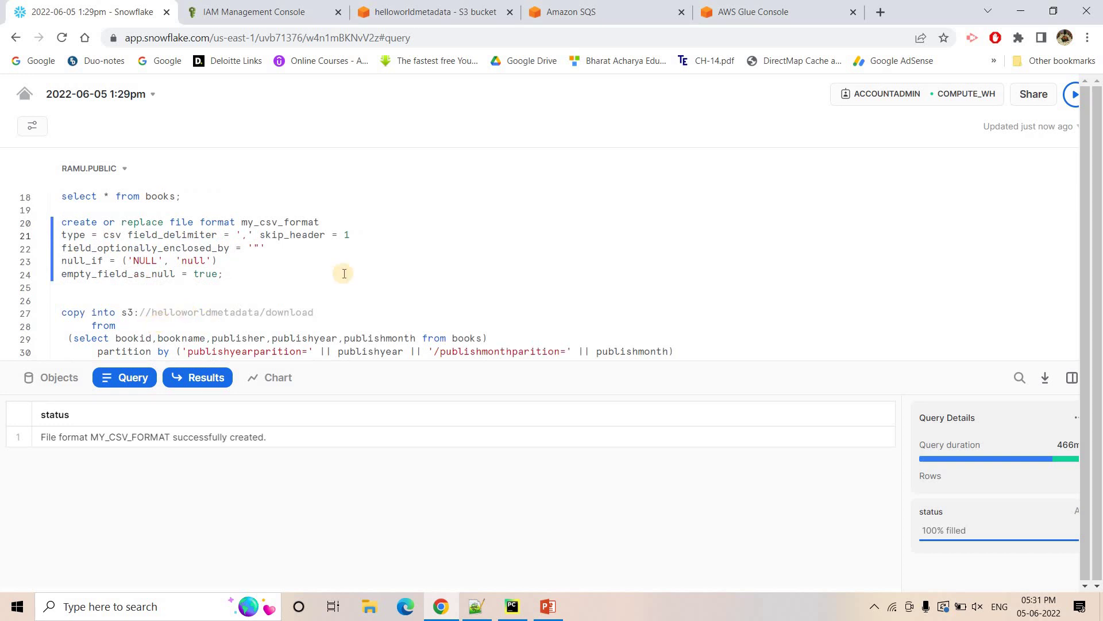
# Compare the bucket in the copy statement's S3 path with the helloworldmetadata bucket name in S3, and check the download folder in the path.
pyautogui.moveTo(74, 312); pyautogui.dragTo(184, 311)
pyautogui.doubleClick(236, 315)
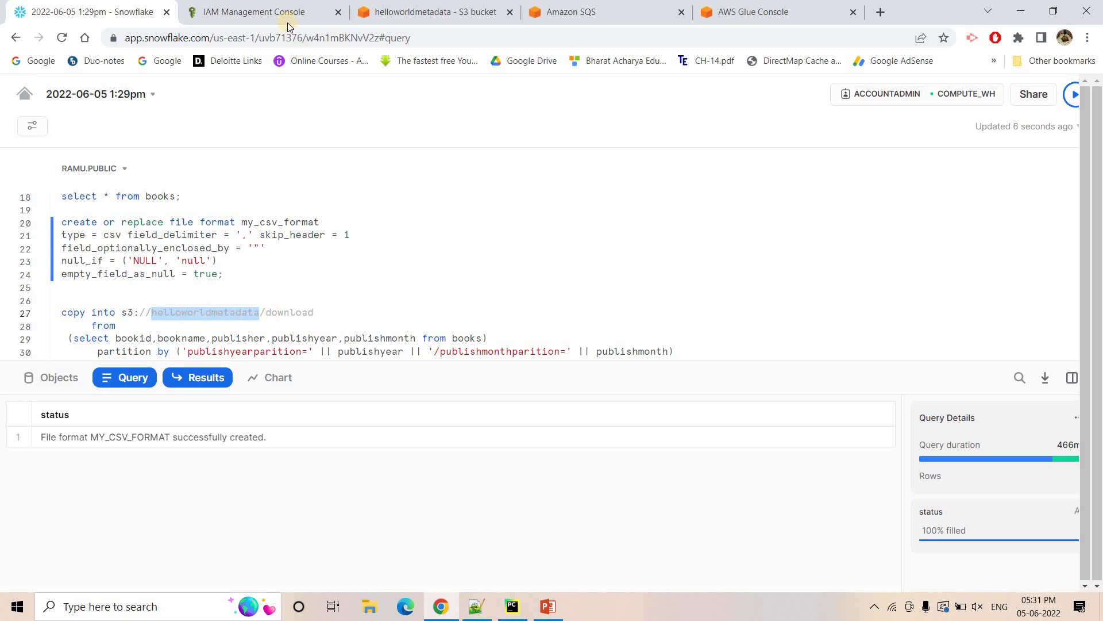
pyautogui.click(431, 11)
pyautogui.doubleClick(298, 173)
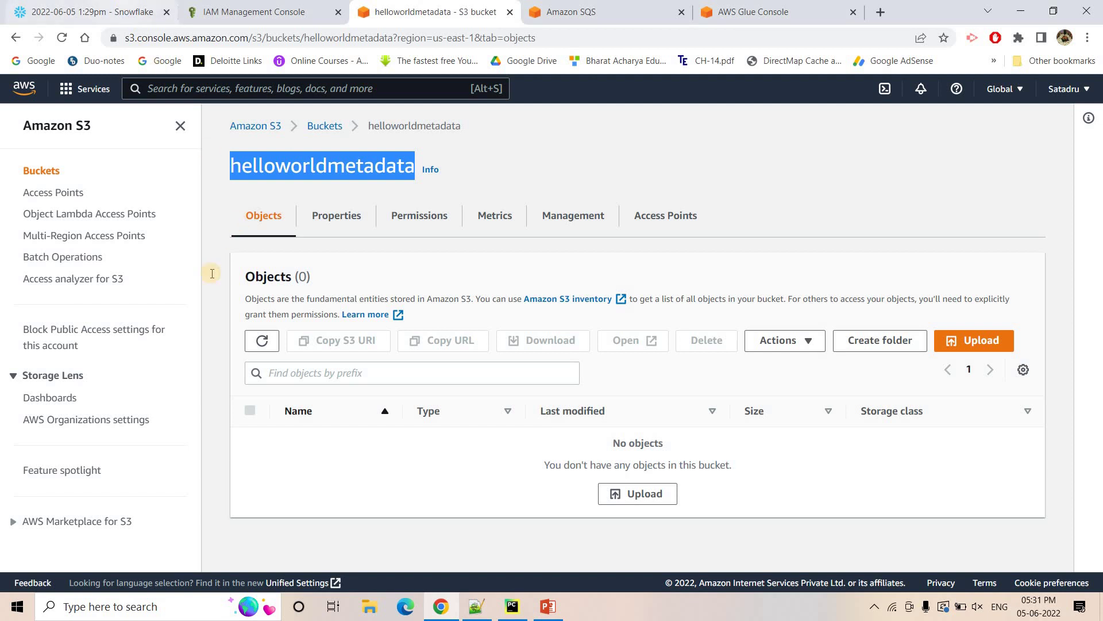
pyautogui.hotkey('ctrl', '1')
pyautogui.doubleClick(305, 313)
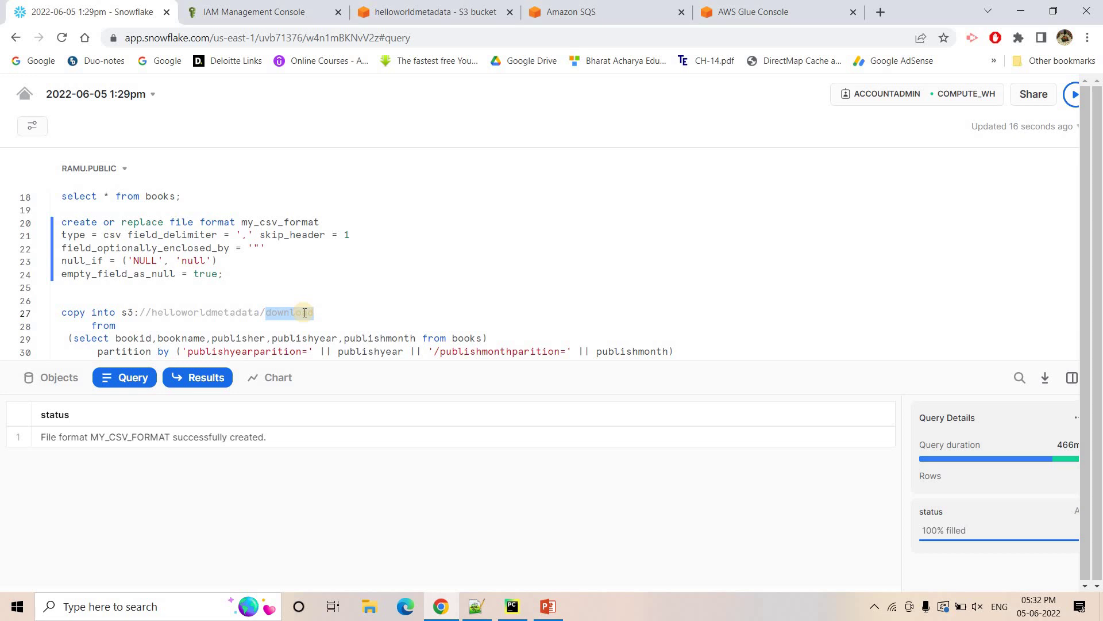
pyautogui.click(305, 313)
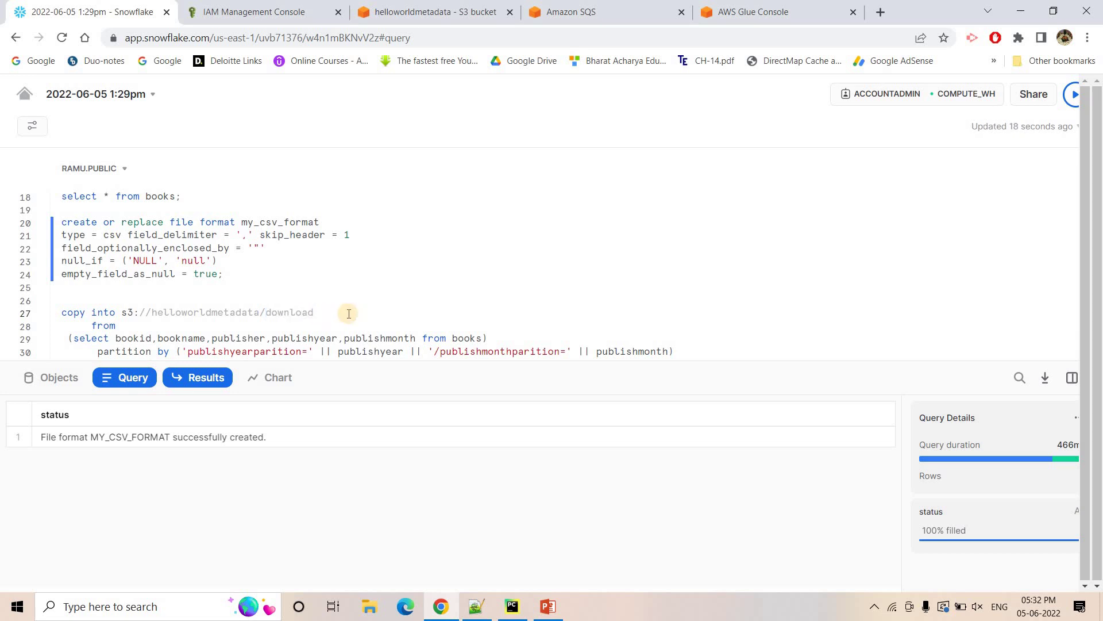
# Examine the copy statement's select on books and its partition by expression built from publishyear and publishmonth.
pyautogui.scroll(-2, 87, 265)
pyautogui.doubleClick(127, 267)
pyautogui.doubleClick(181, 266)
pyautogui.click(241, 267)
pyautogui.click(386, 266)
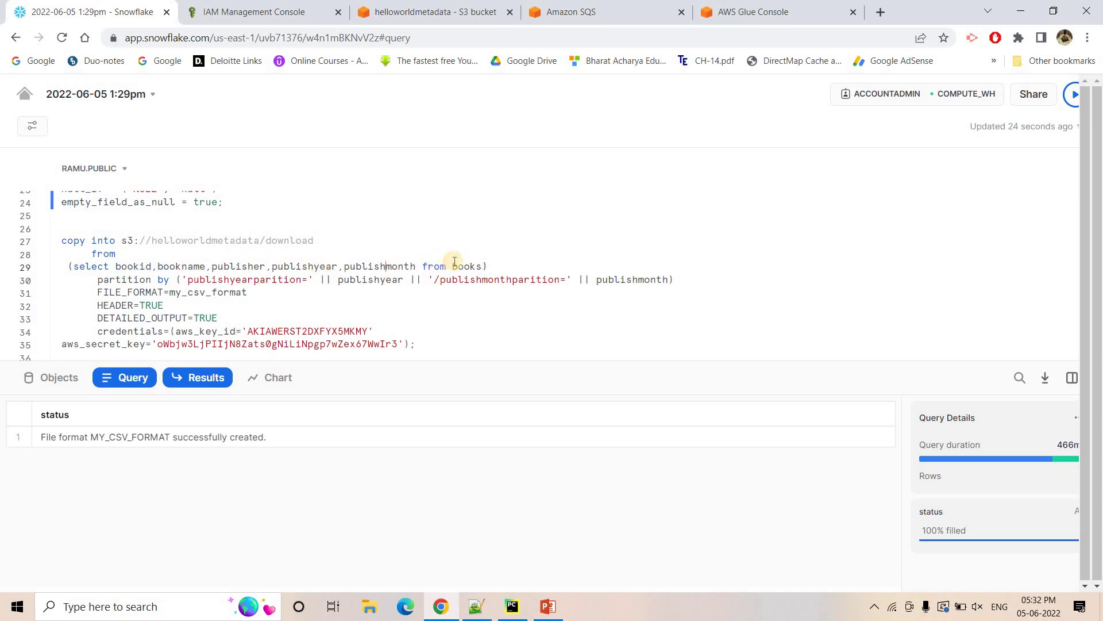
pyautogui.moveTo(75, 268); pyautogui.dragTo(487, 267)
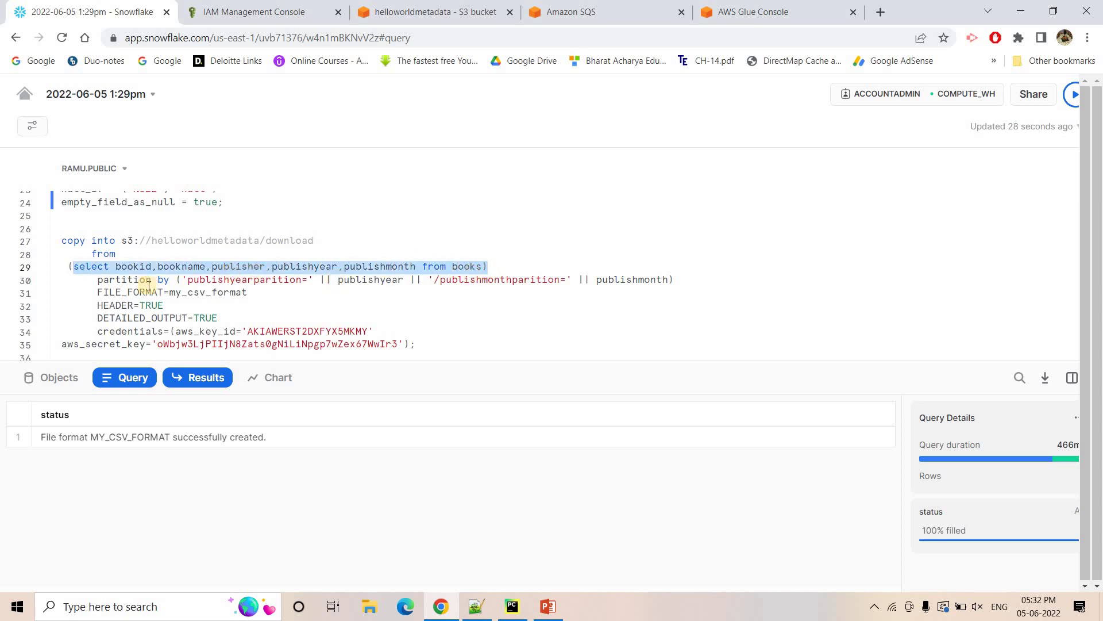
pyautogui.moveTo(98, 280); pyautogui.dragTo(169, 280)
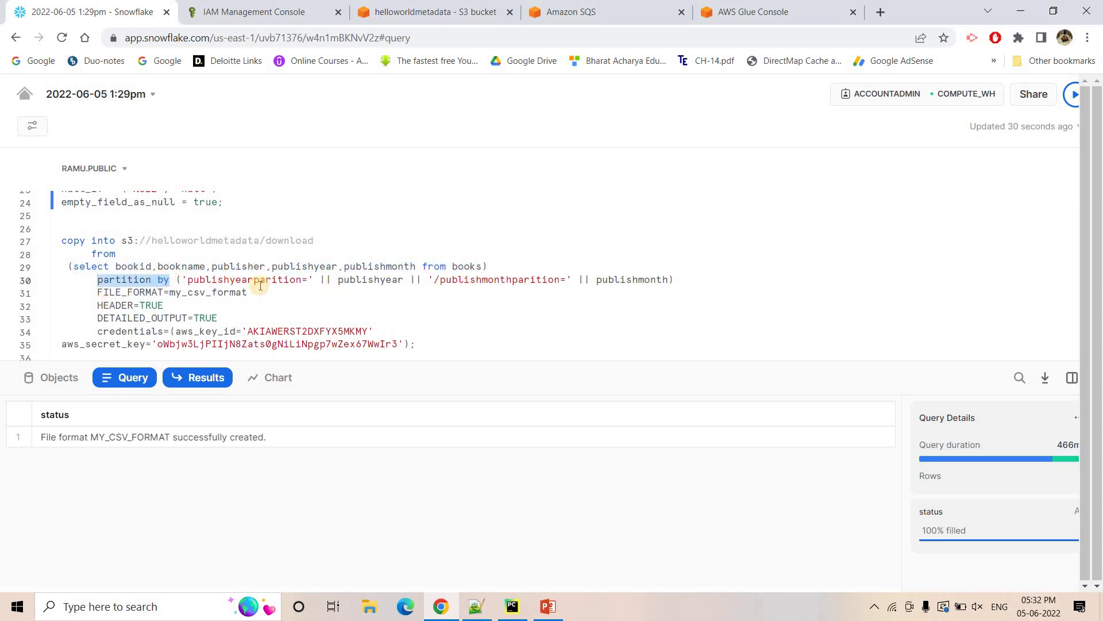
pyautogui.doubleClick(252, 280)
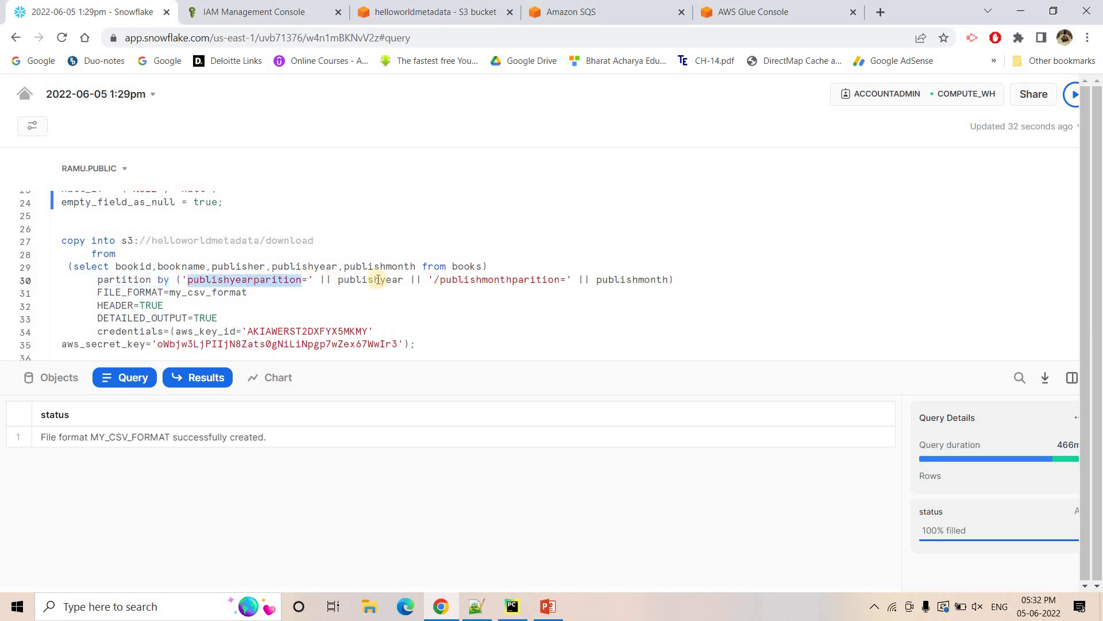
pyautogui.click(378, 280)
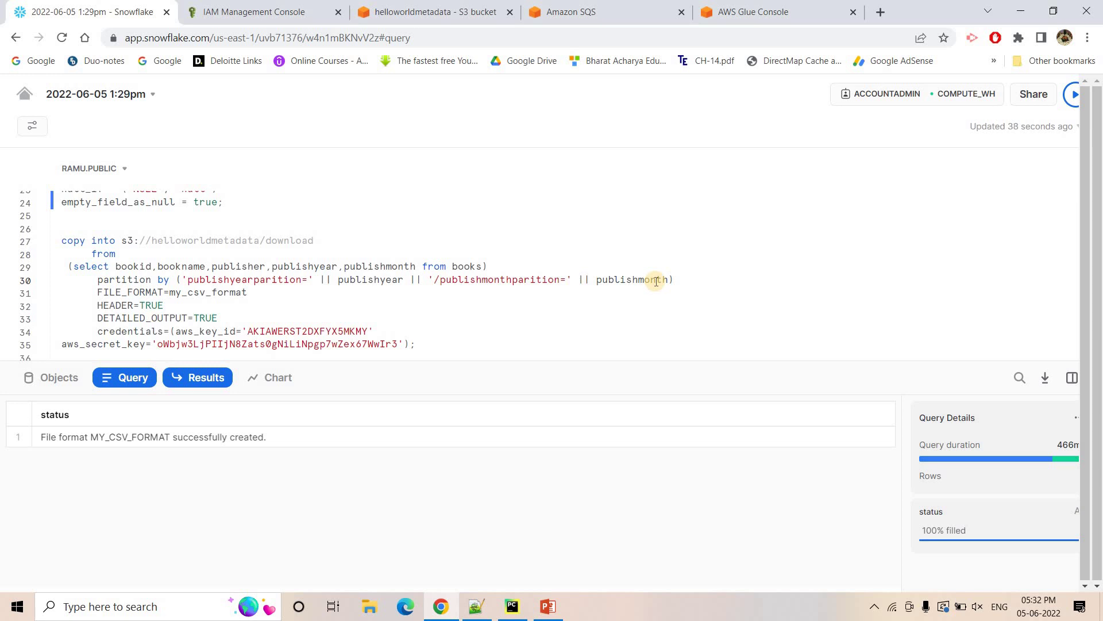
pyautogui.doubleClick(236, 280)
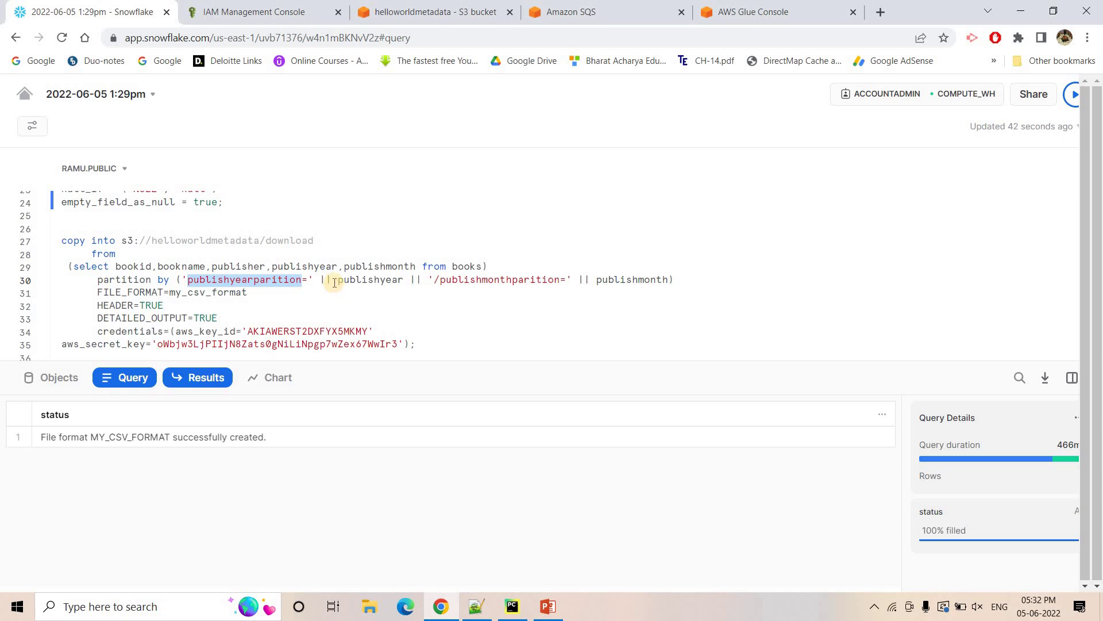
pyautogui.doubleClick(520, 281)
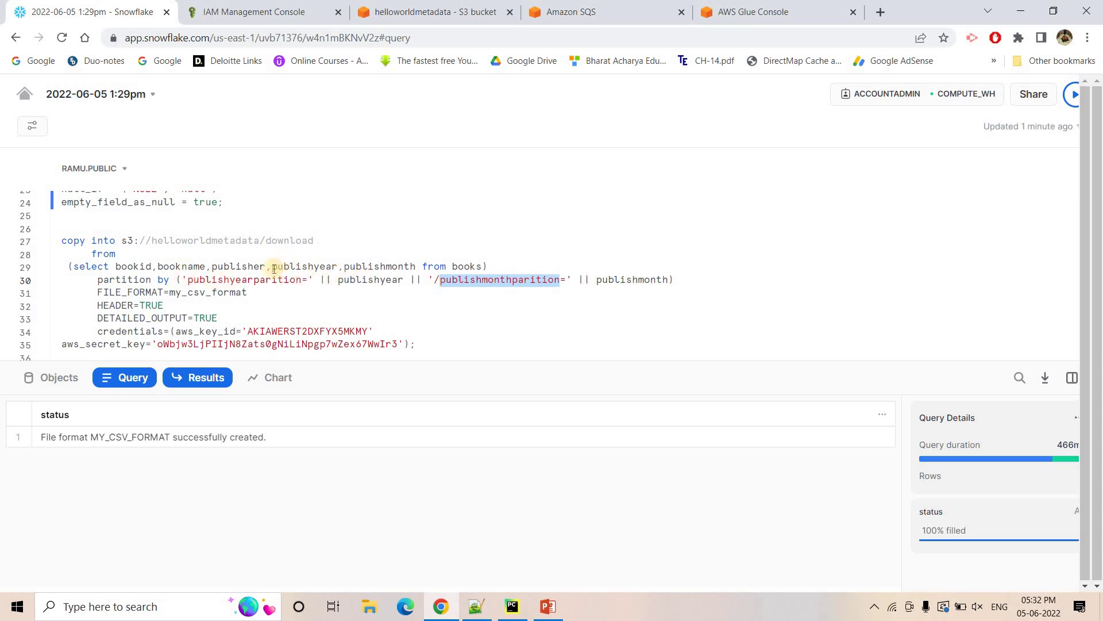
pyautogui.doubleClick(319, 266)
pyautogui.keyDown('shift'); pyautogui.click(414, 266); pyautogui.keyUp('shift')
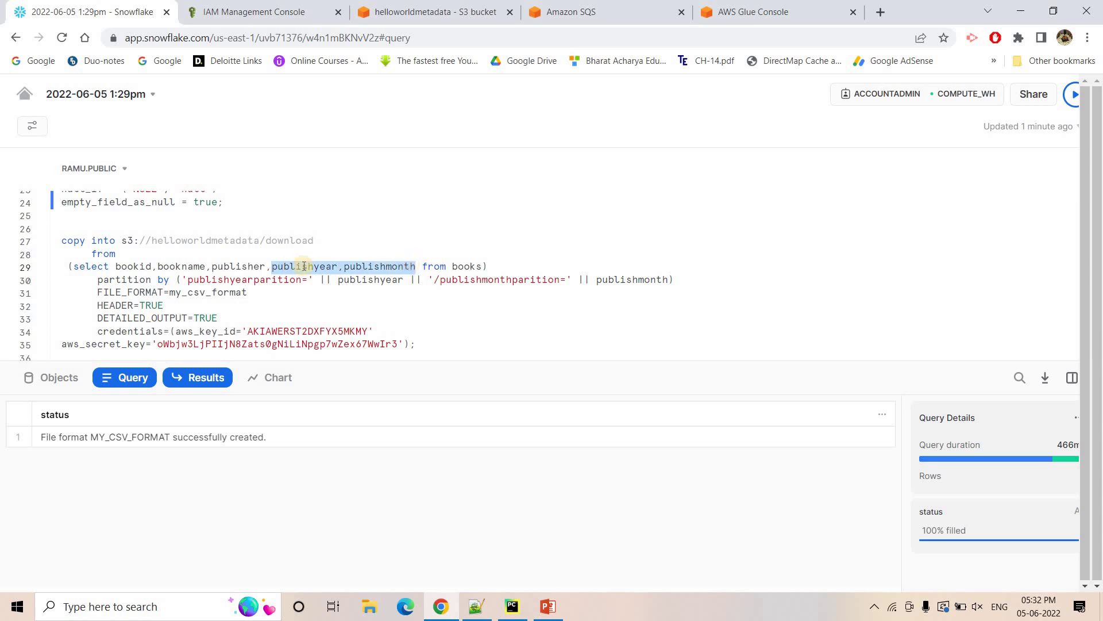
pyautogui.moveTo(248, 281); pyautogui.dragTo(662, 280)
pyautogui.click(199, 288)
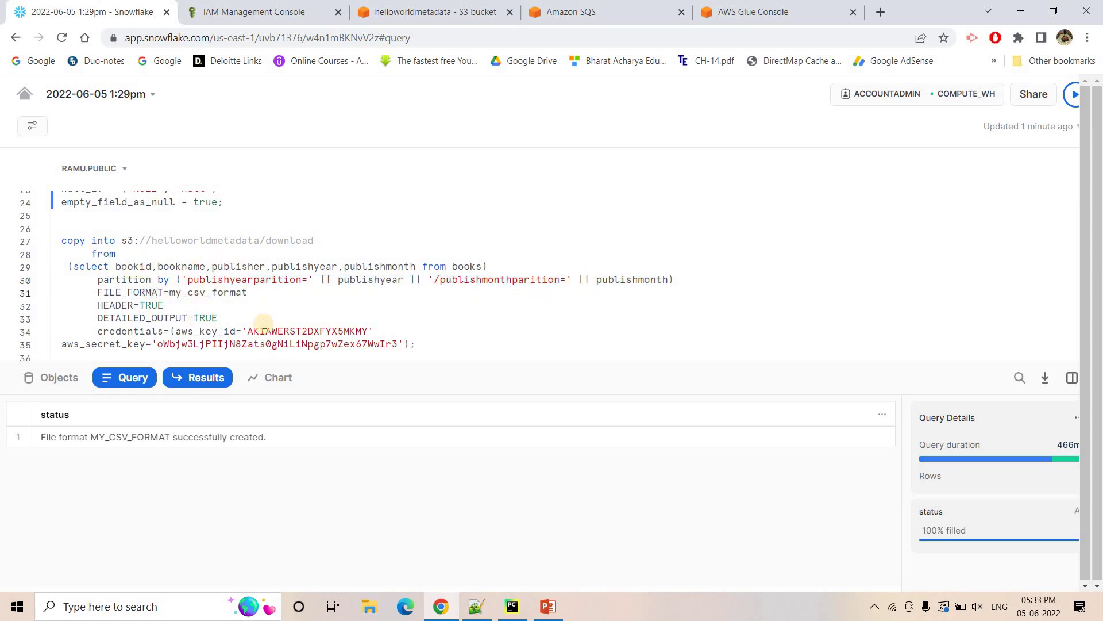
# Review the credentials clause and run the copy statement that unloads the partitioned books data to s3://helloworldmetadata/download.
pyautogui.moveTo(151, 333); pyautogui.dragTo(405, 345)
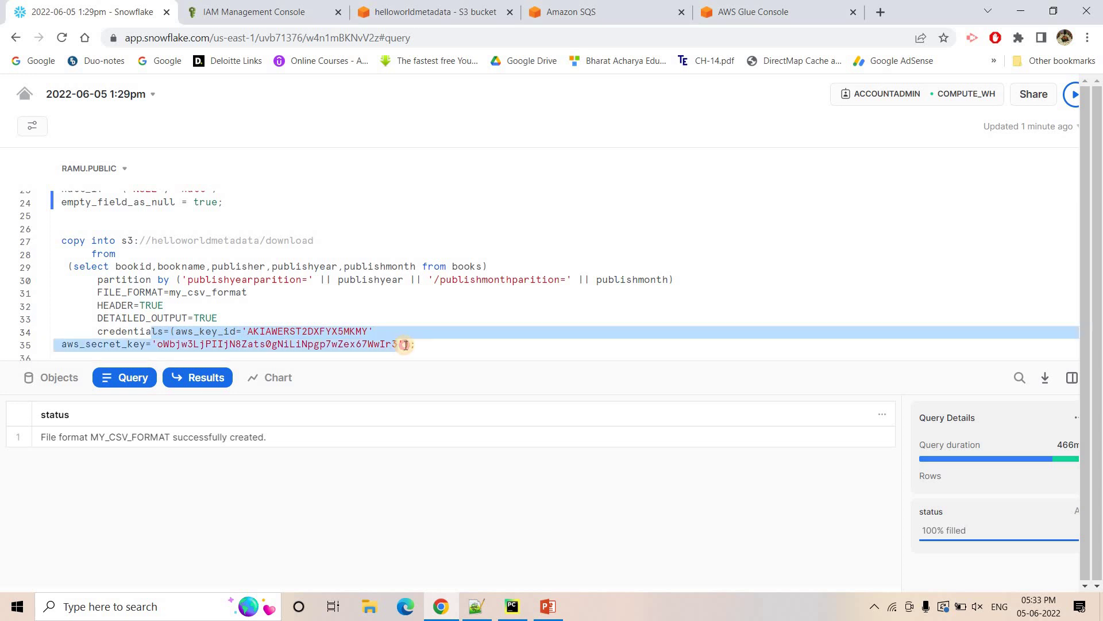
pyautogui.click(261, 342)
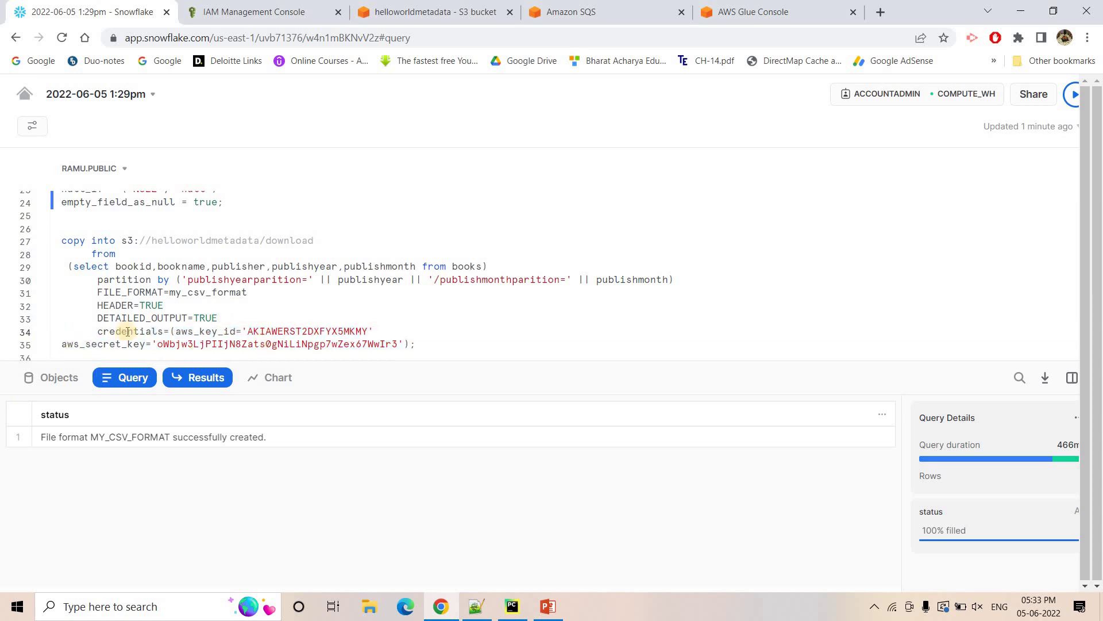
pyautogui.click(1074, 96)
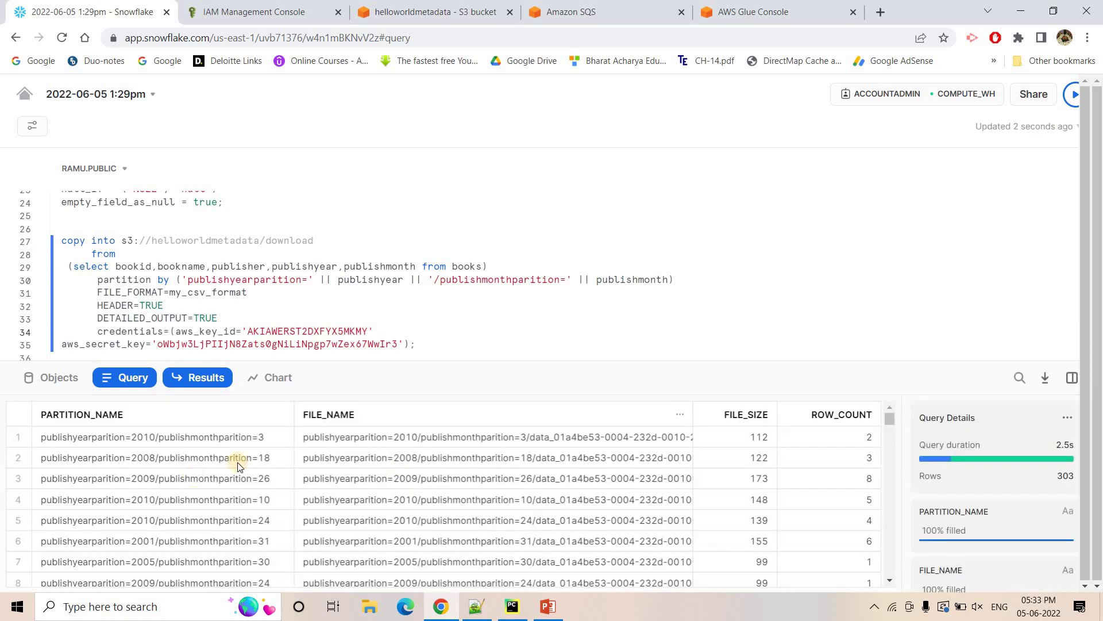
# Go through the list of unloaded partition files down to the last row and inspect that row's details.
pyautogui.scroll(-20, 263, 470)
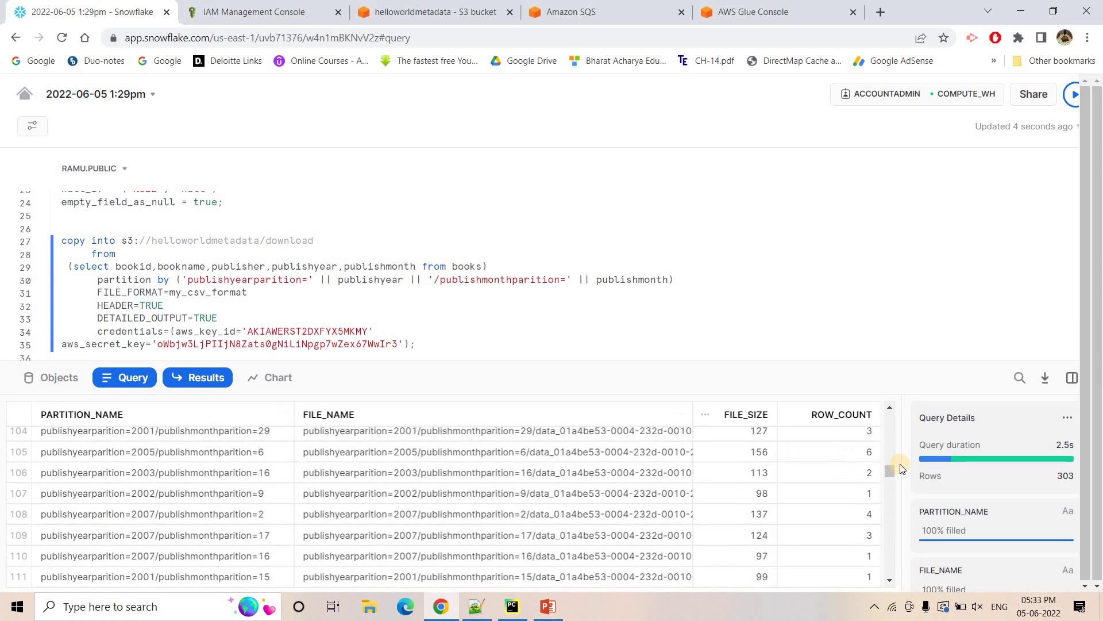
pyautogui.moveTo(888, 485); pyautogui.dragTo(887, 569)
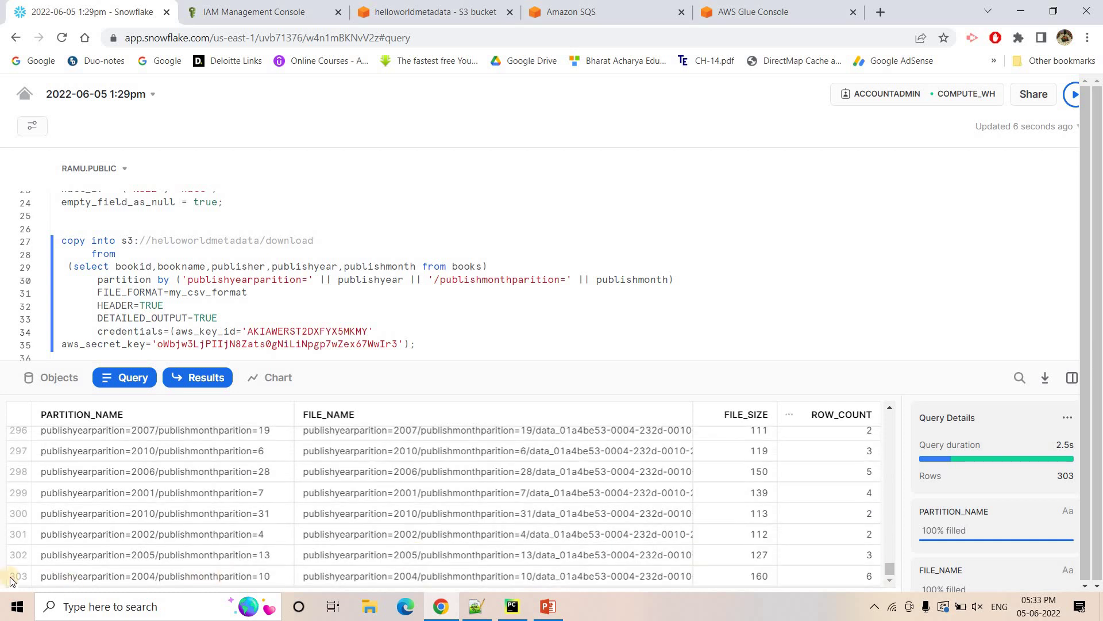
pyautogui.click(9, 575)
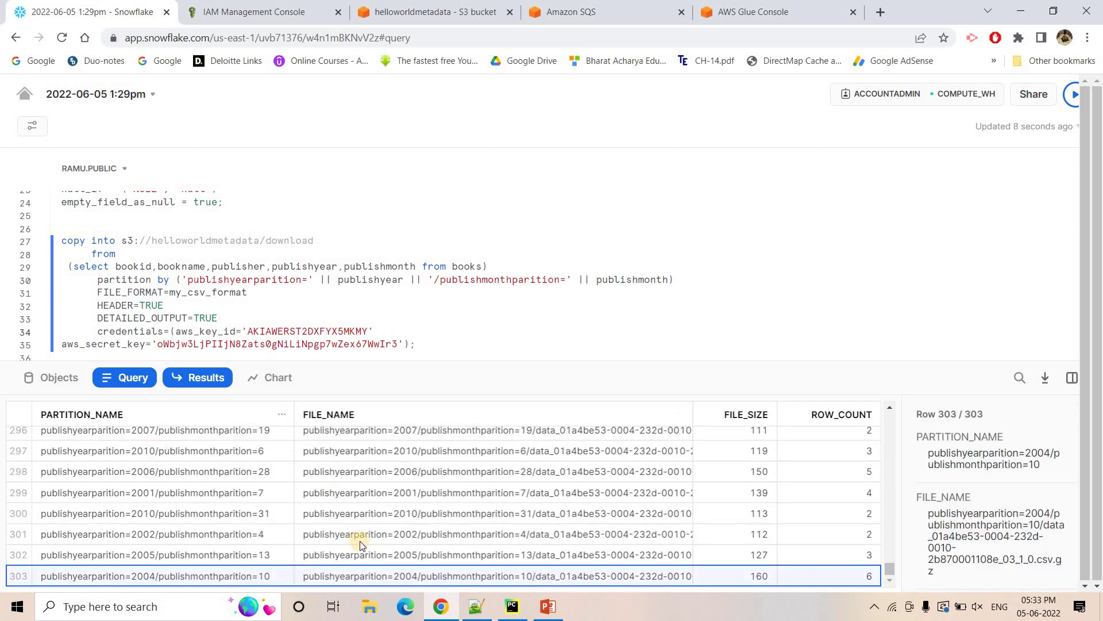
# Refresh the helloworldmetadata bucket in S3 and inspect the download folder's year partitions, the 2001 month folders and the file in publishmonthparition=21.
pyautogui.click(424, 7)
pyautogui.click(263, 341)
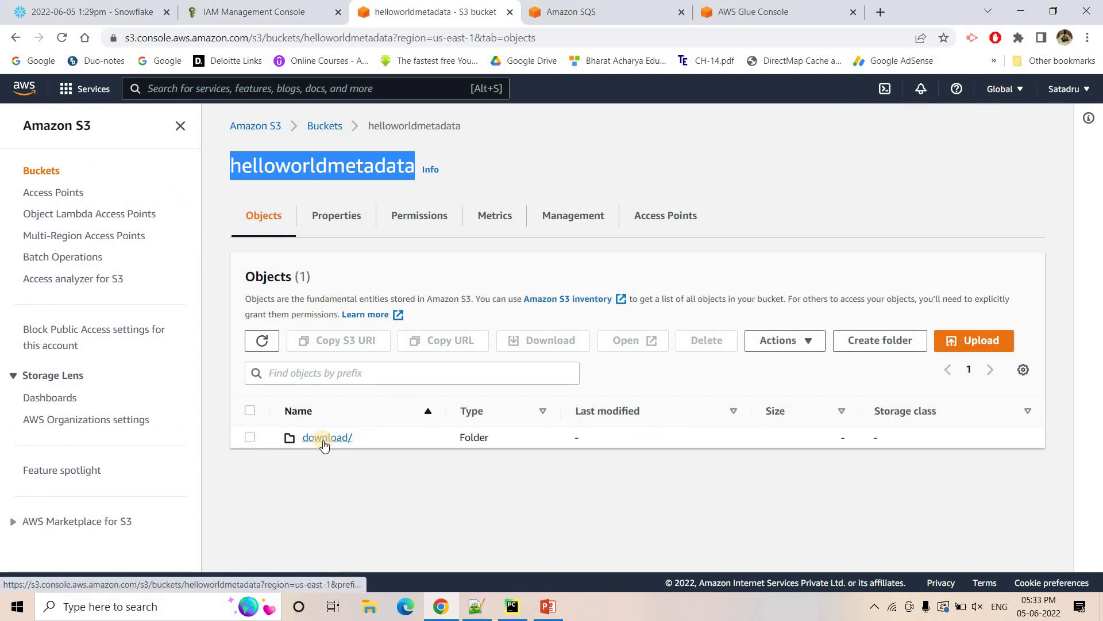
pyautogui.click(323, 439)
pyautogui.scroll(-2, 405, 296)
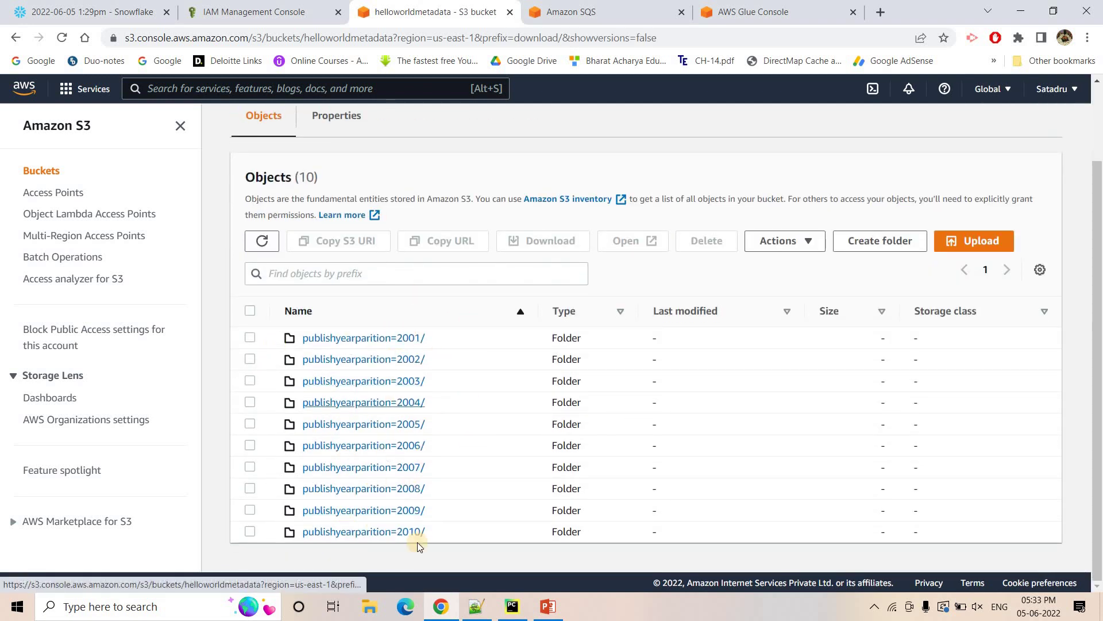
pyautogui.click(395, 339)
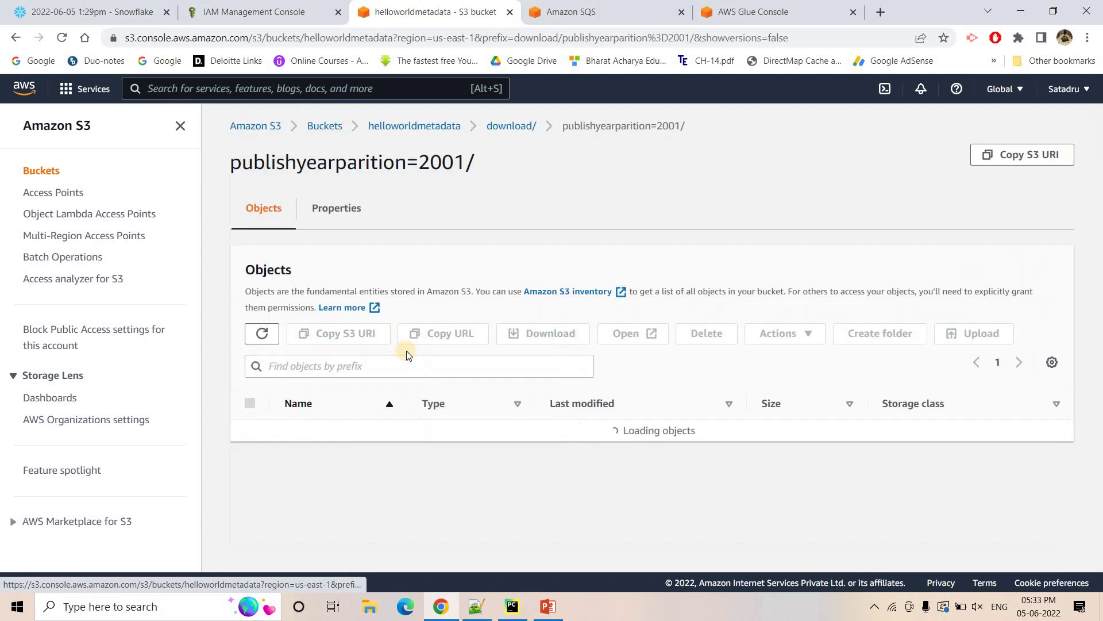
pyautogui.scroll(-5, 369, 517)
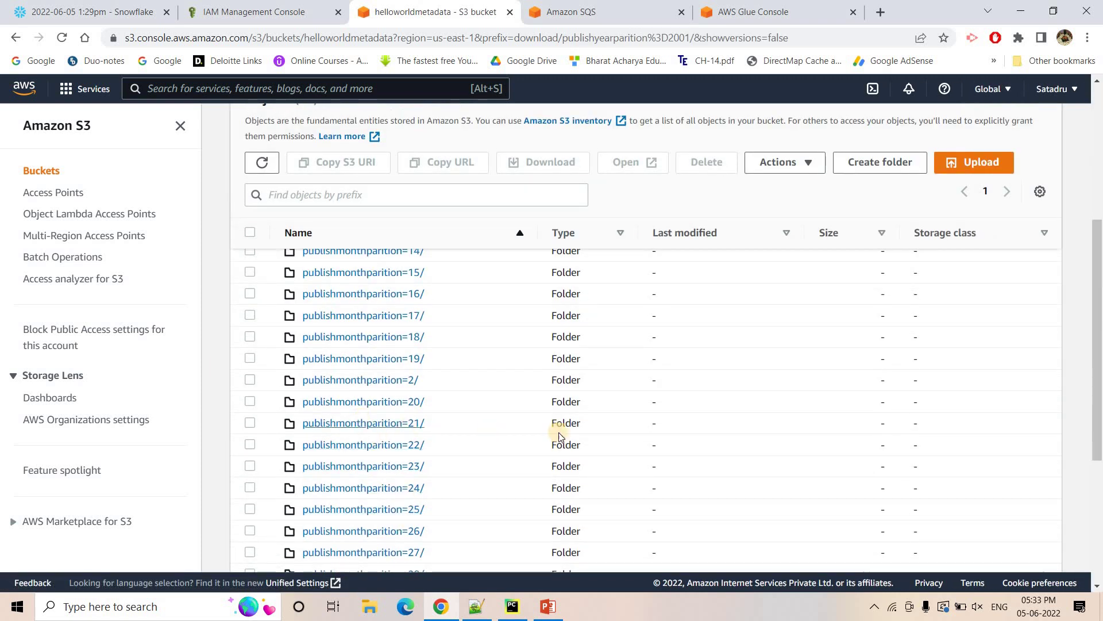
pyautogui.click(402, 423)
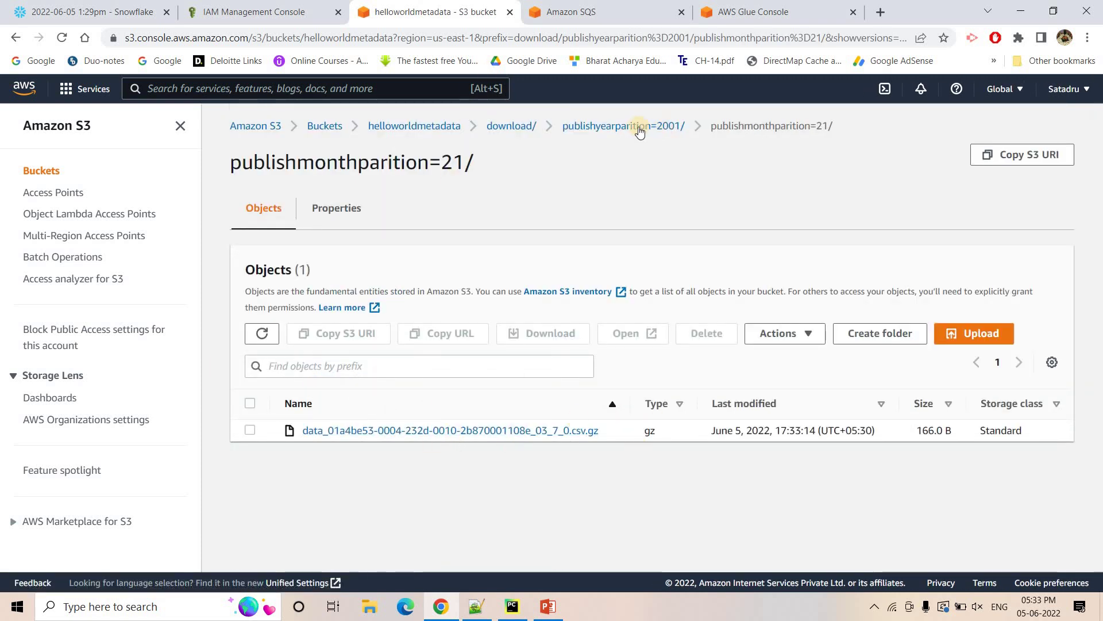
pyautogui.click(640, 126)
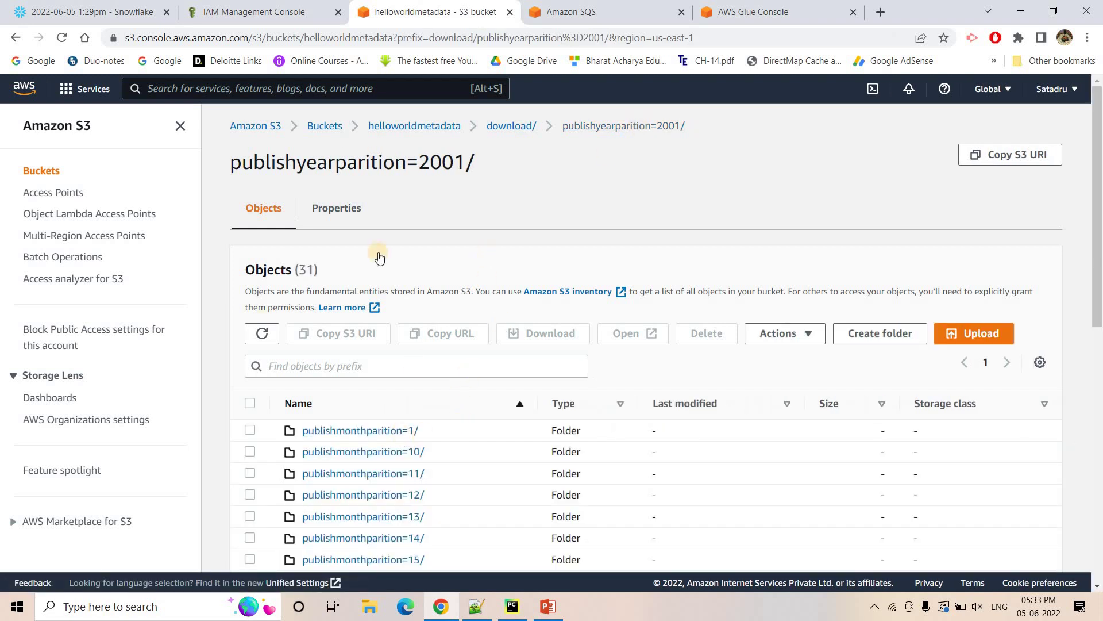
pyautogui.scroll(-4, 462, 437)
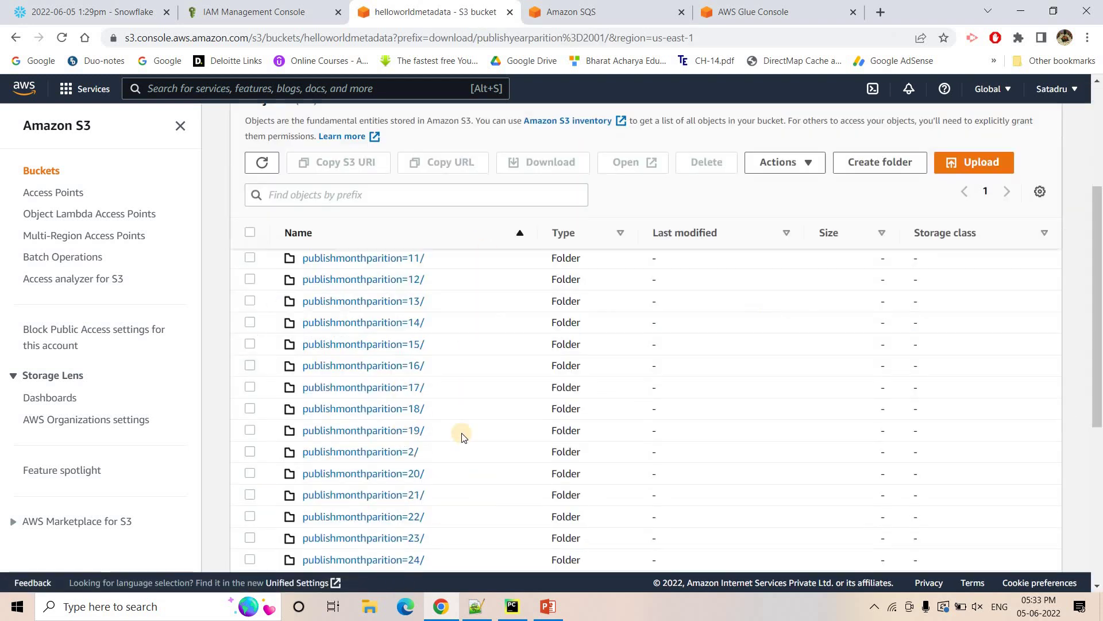
# Refresh the SQS queues list and compare the demoglueinrementalcrawl queue's available messages with the number of unloaded files in Snowflake.
pyautogui.click(613, 11)
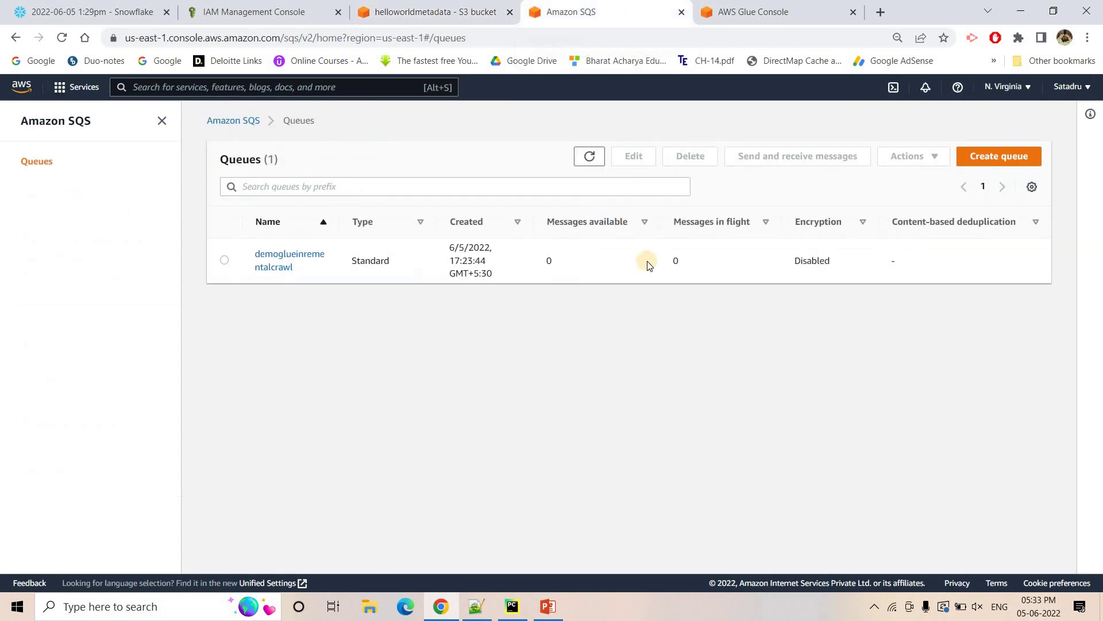
pyautogui.click(587, 163)
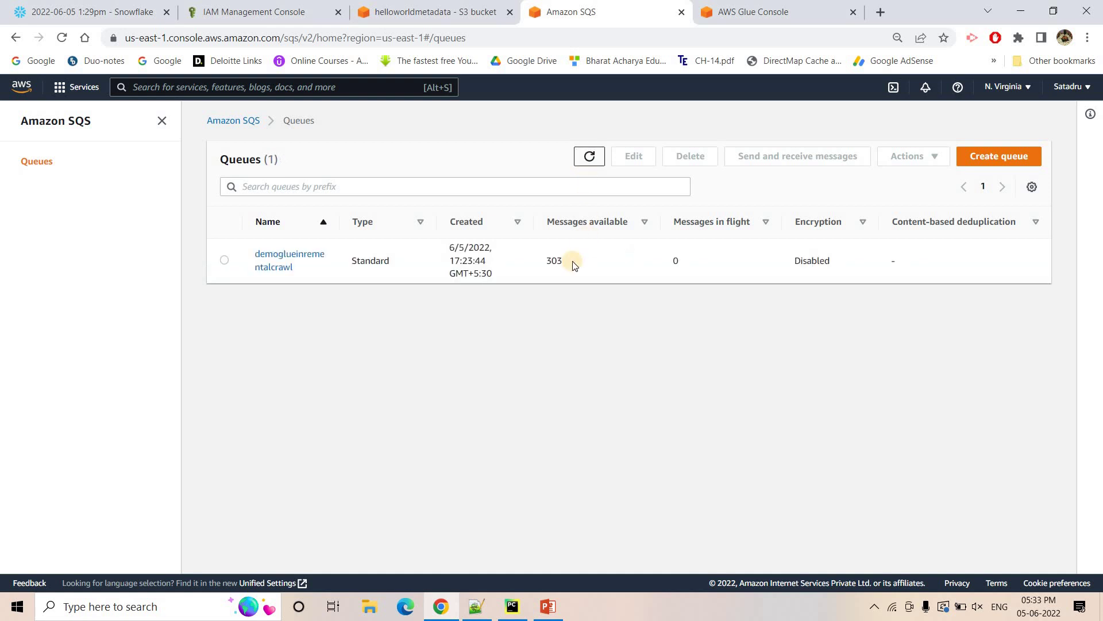
pyautogui.doubleClick(562, 259)
pyautogui.click(131, 6)
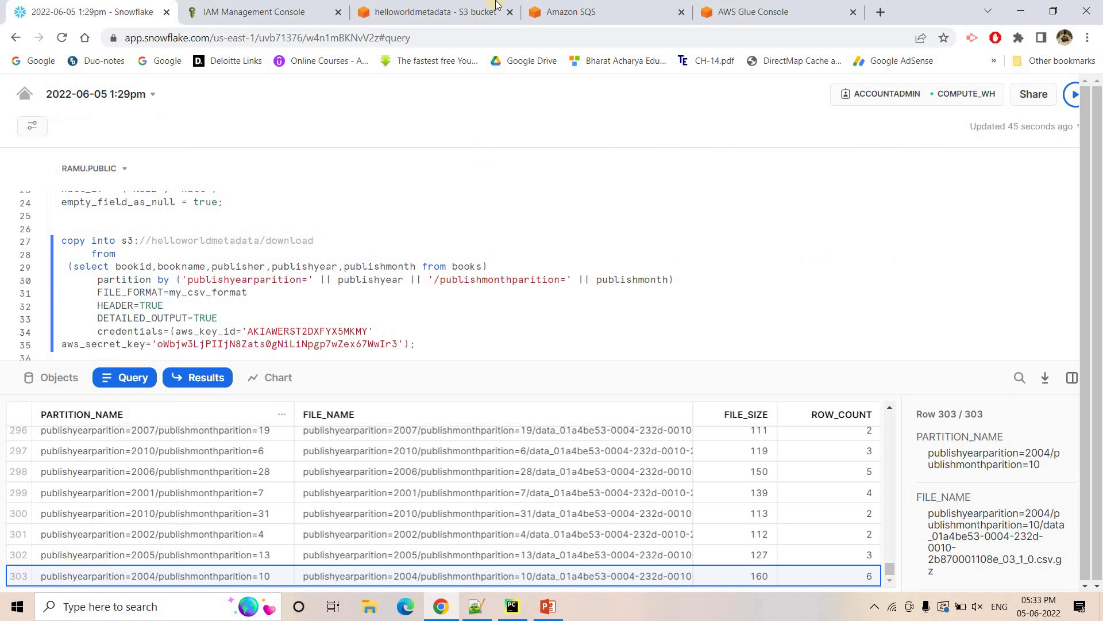
pyautogui.click(586, 4)
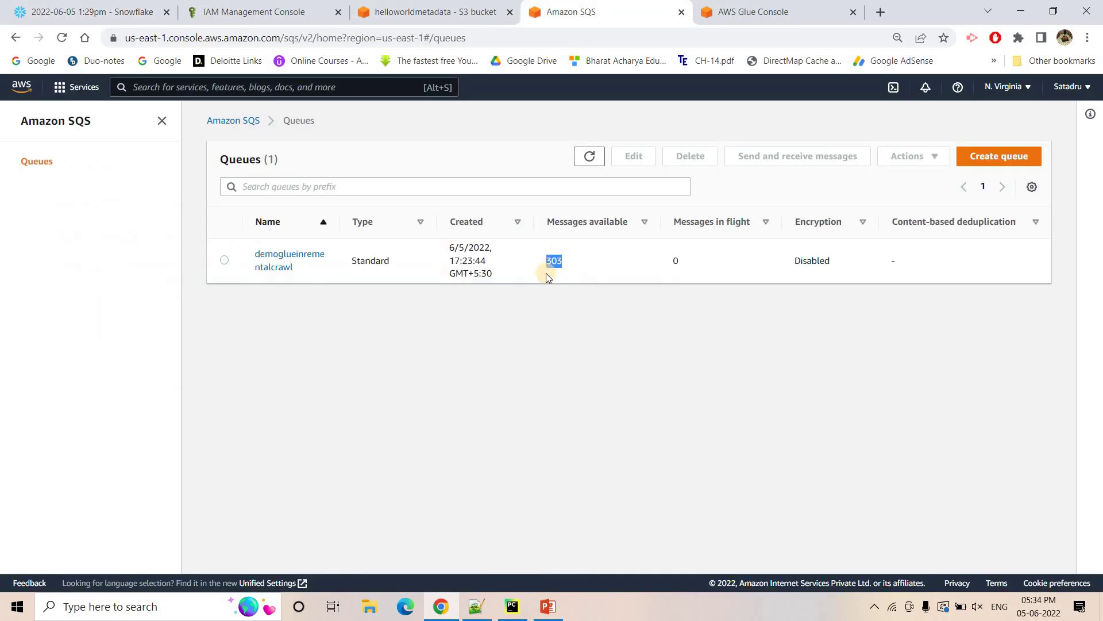
# Check the demoglueincremental crawler in AWS Glue against the available messages of the demoglueinrementalcrawl queue in SQS.
pyautogui.click(810, 7)
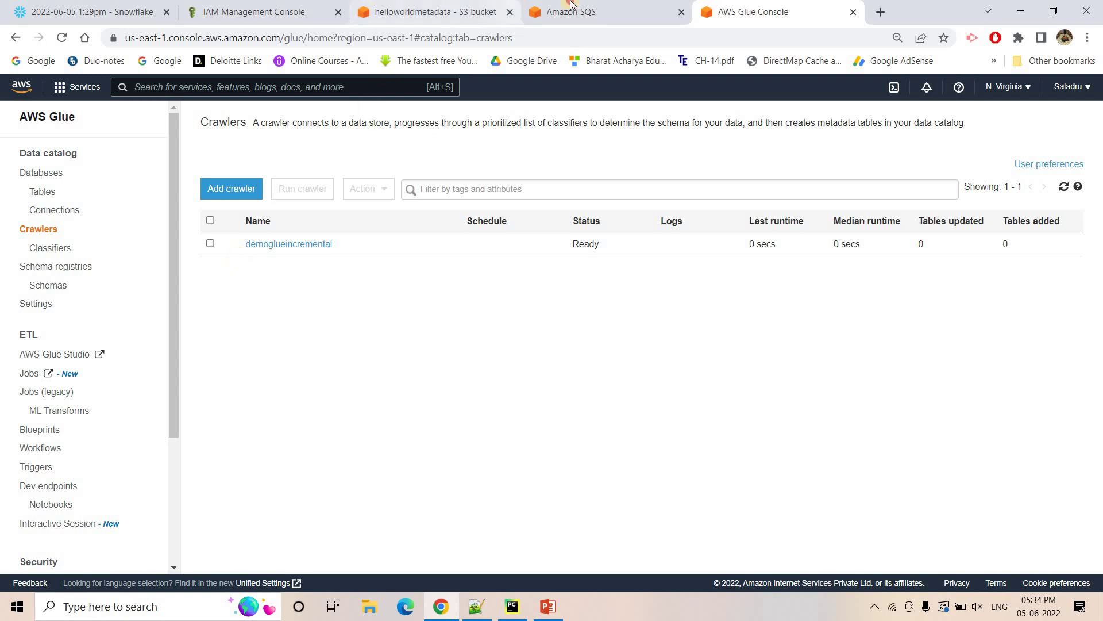
pyautogui.hotkey('ctrl', 'shift', 'Tab')
pyautogui.doubleClick(555, 261)
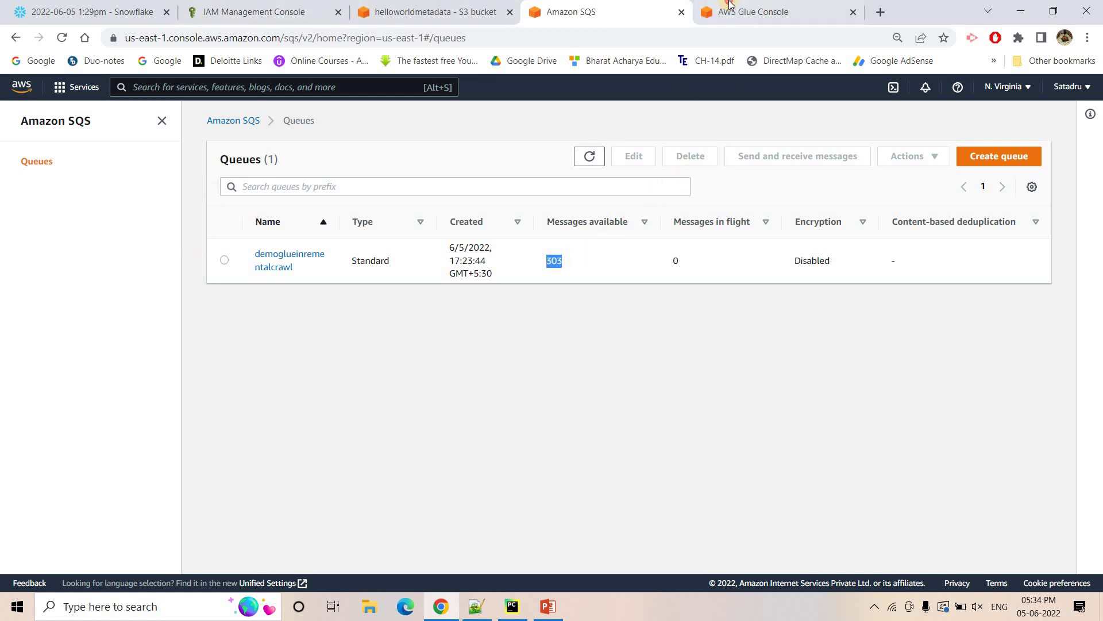
pyautogui.hotkey('ctrl', 'Tab')
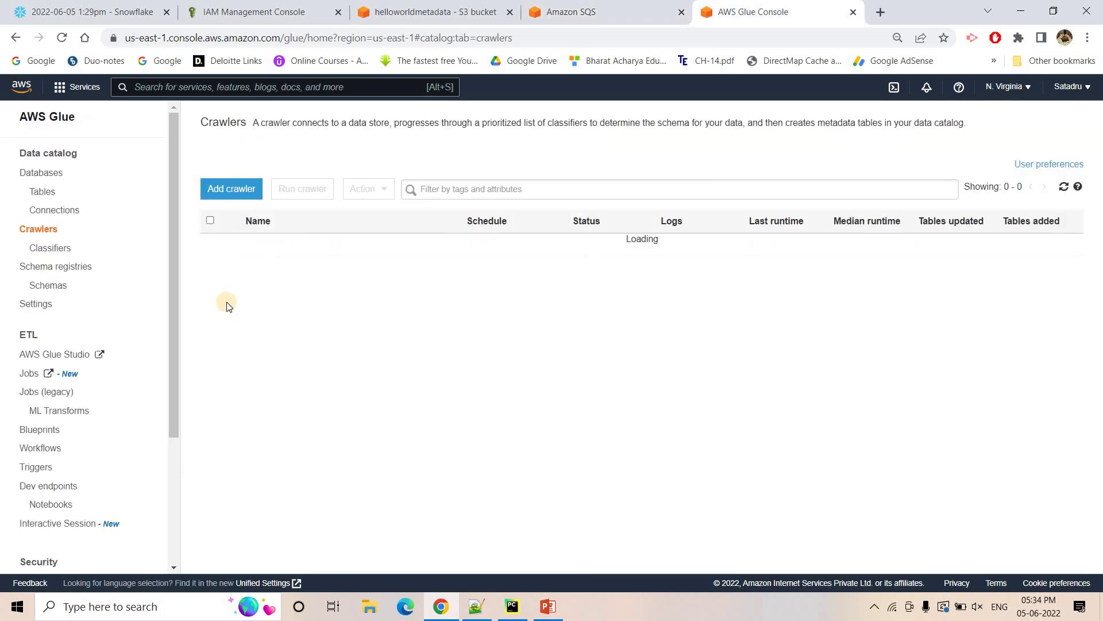
# Open the Glue databases list in a separate browser tab and show the tables in the gluedemoyt database.
pyautogui.rightClick(31, 183)
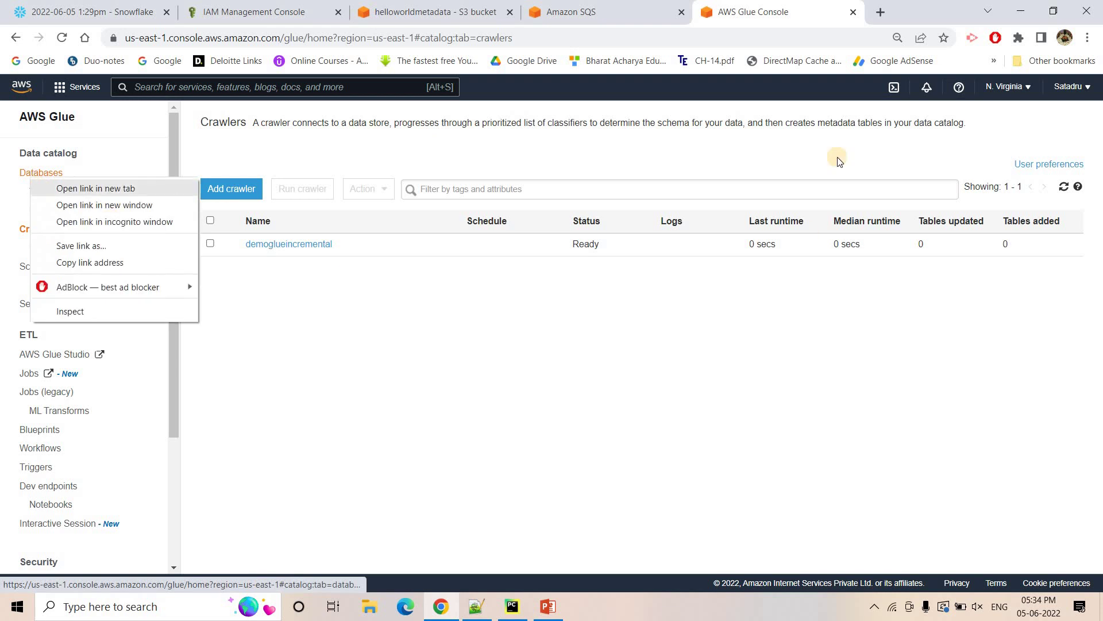
pyautogui.click(58, 190)
pyautogui.click(844, 5)
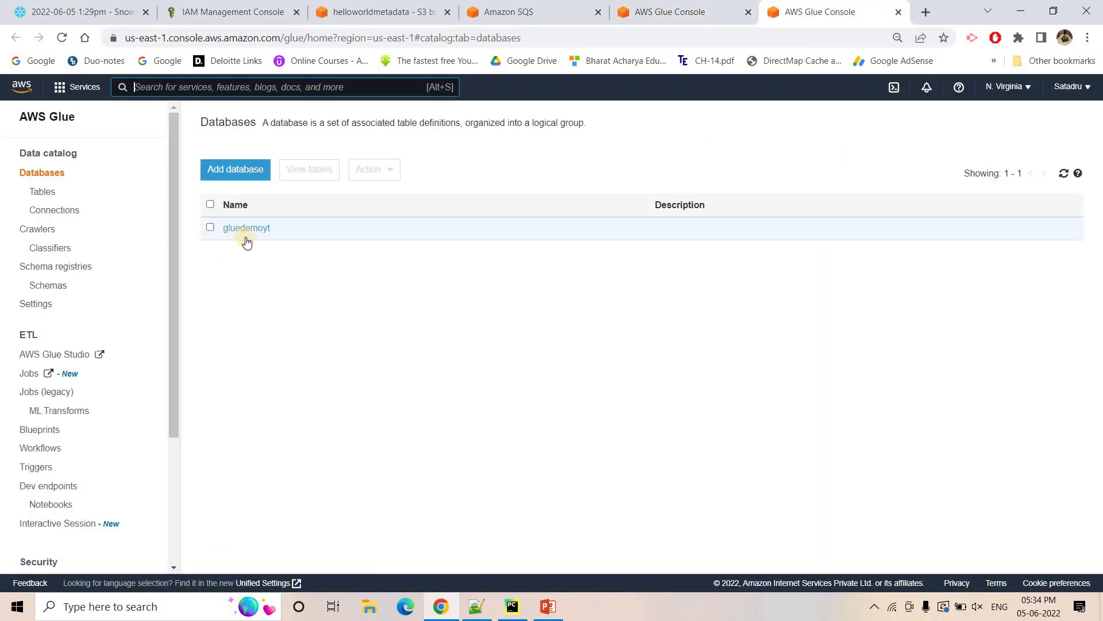
pyautogui.click(250, 227)
pyautogui.click(253, 301)
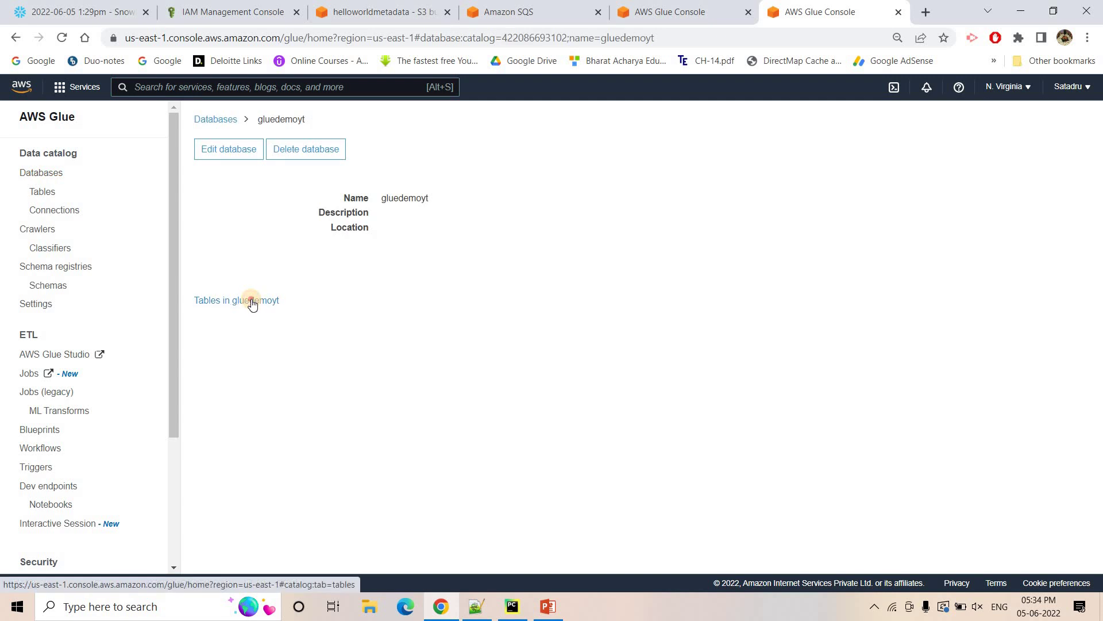
# Run the demoglueincremental crawler from the crawlers list and refresh its status.
pyautogui.click(713, 8)
pyautogui.click(211, 244)
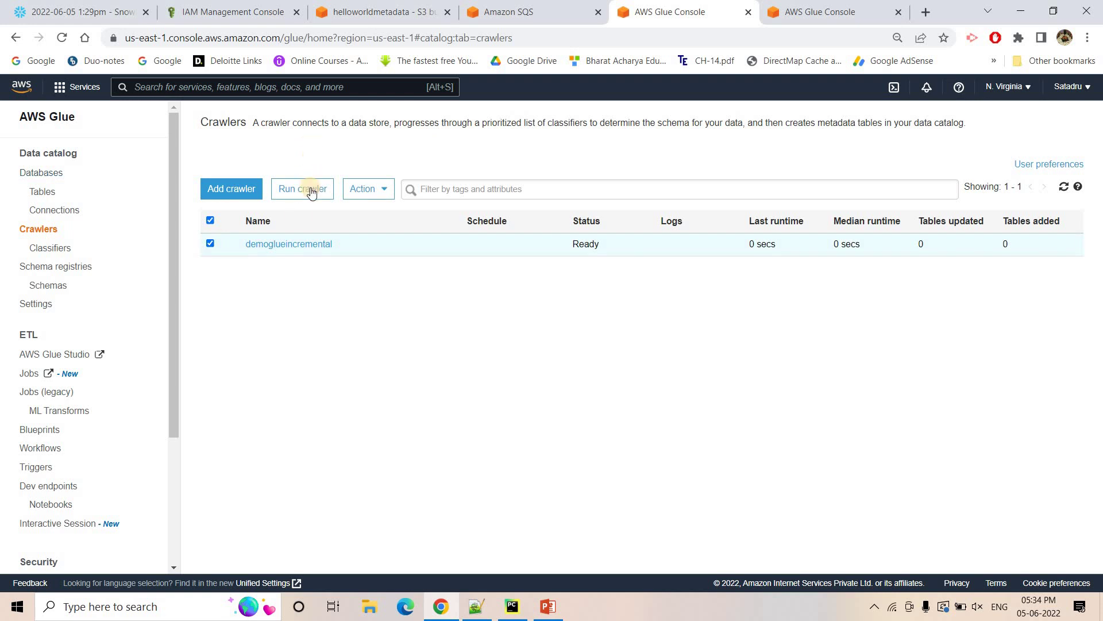
pyautogui.click(312, 194)
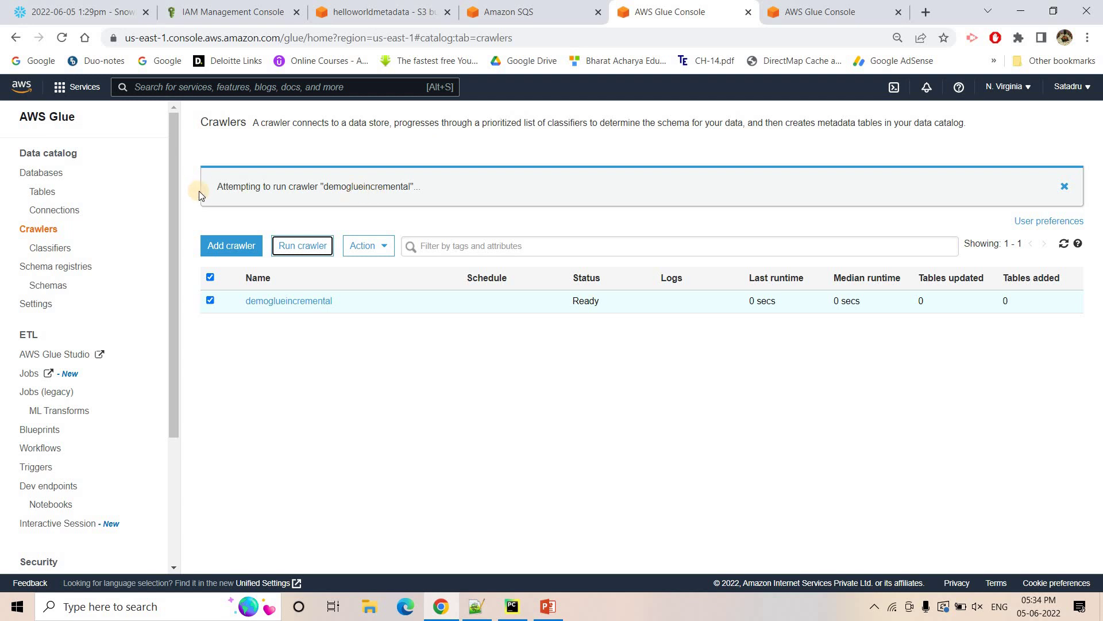
pyautogui.click(1063, 243)
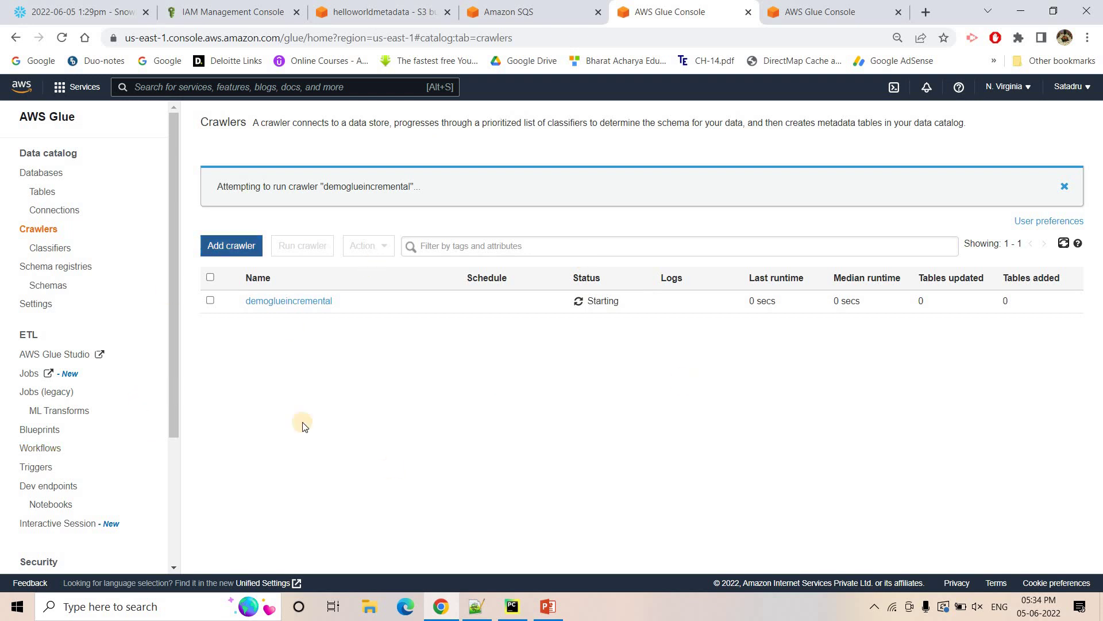
# Monitor the starting crawler by repeatedly refreshing its status in Glue and the demoglueinrementalcrawl queue's available messages in SQS.
pyautogui.click(524, 4)
pyautogui.doubleClick(554, 262)
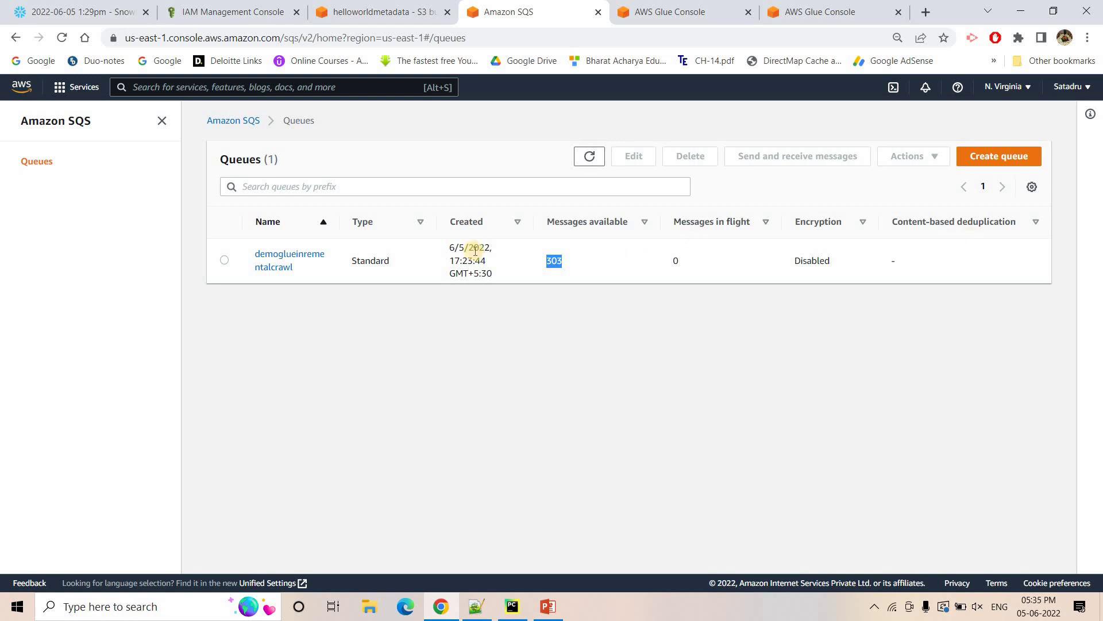
pyautogui.click(475, 222)
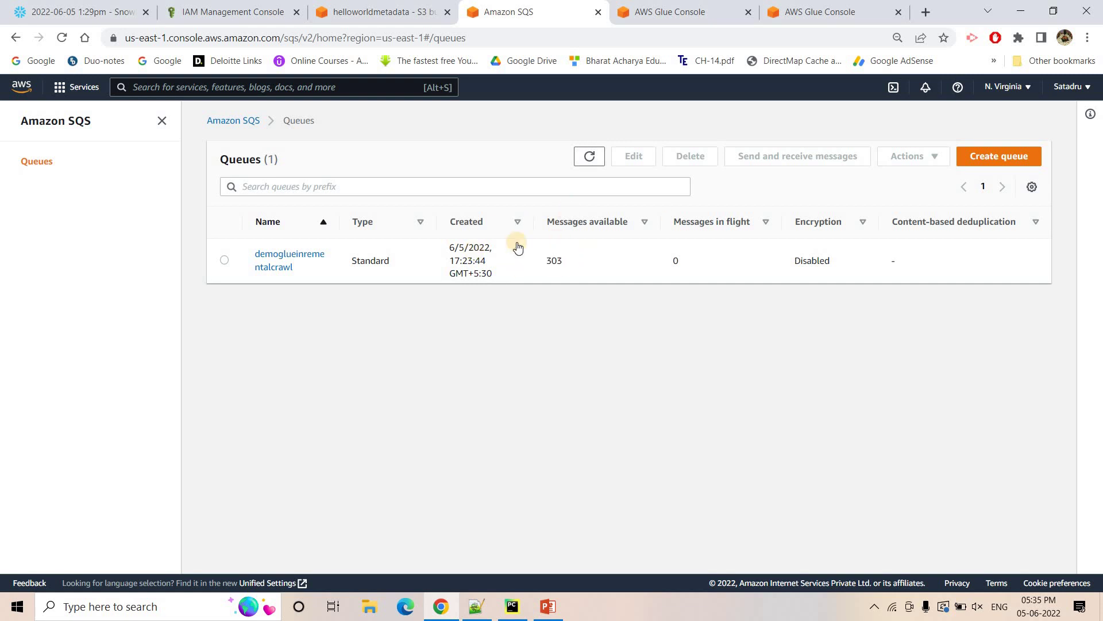
pyautogui.click(670, 11)
pyautogui.click(1064, 187)
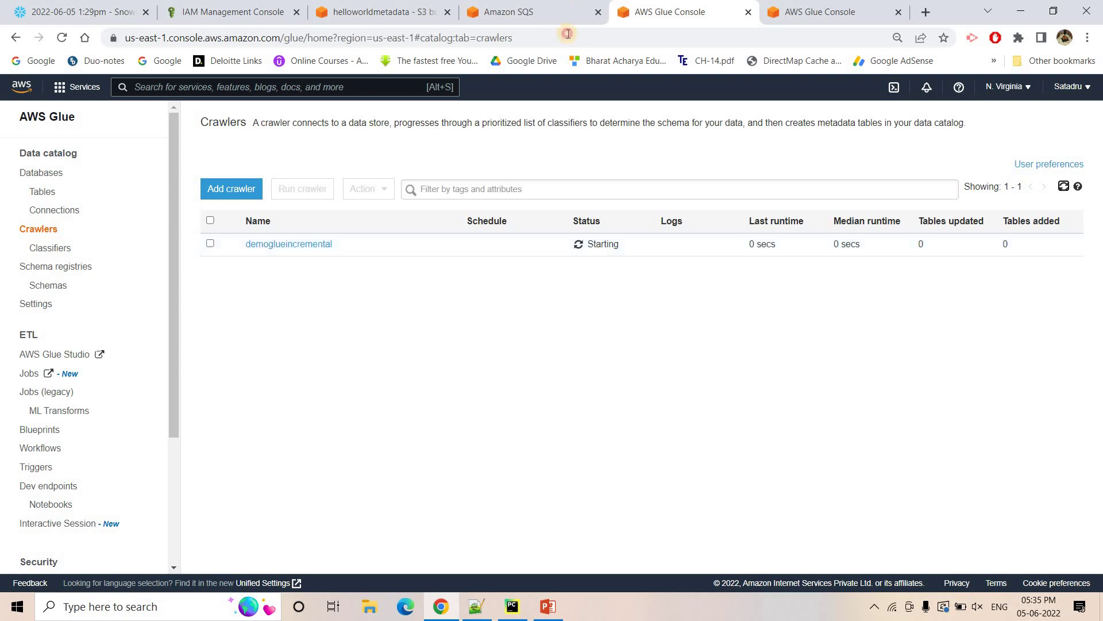
pyautogui.click(560, 7)
pyautogui.click(601, 160)
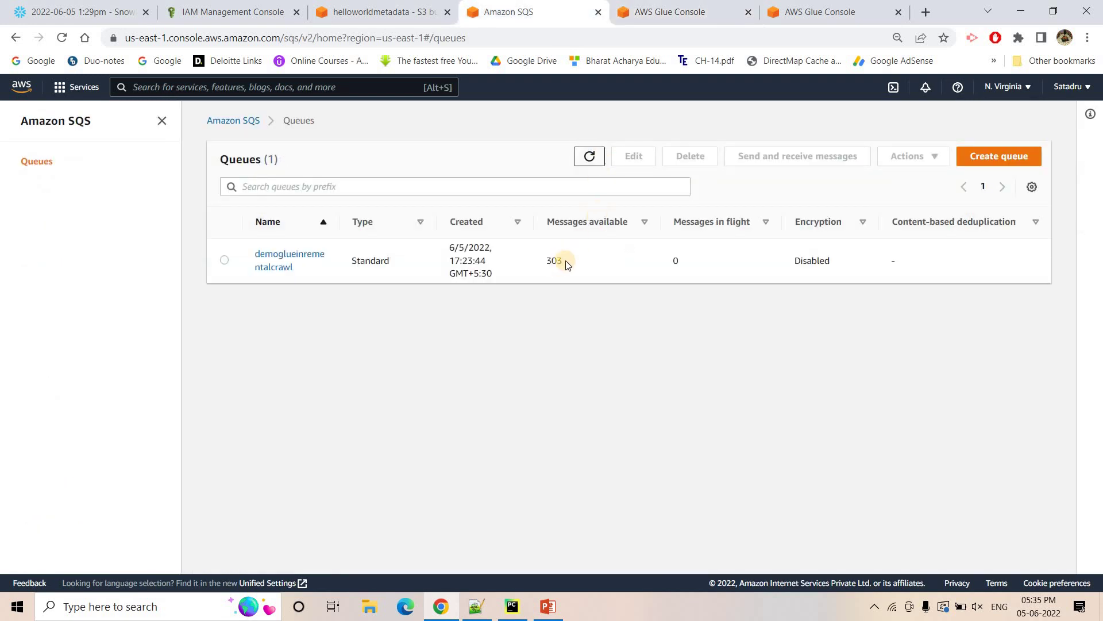
pyautogui.click(677, 9)
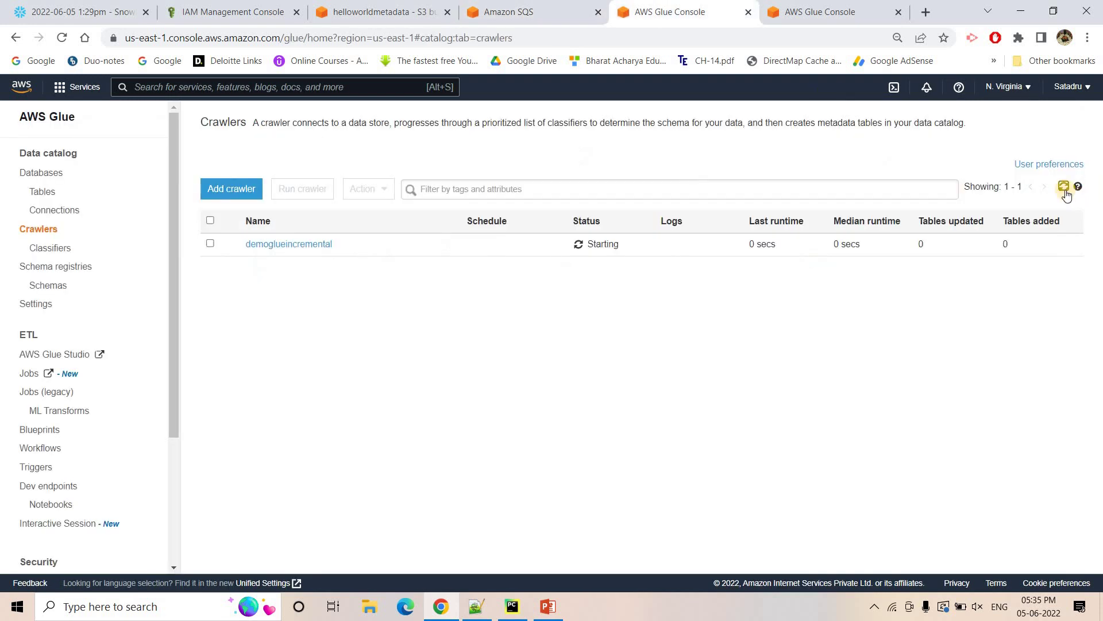
pyautogui.click(1064, 188)
pyautogui.click(539, 10)
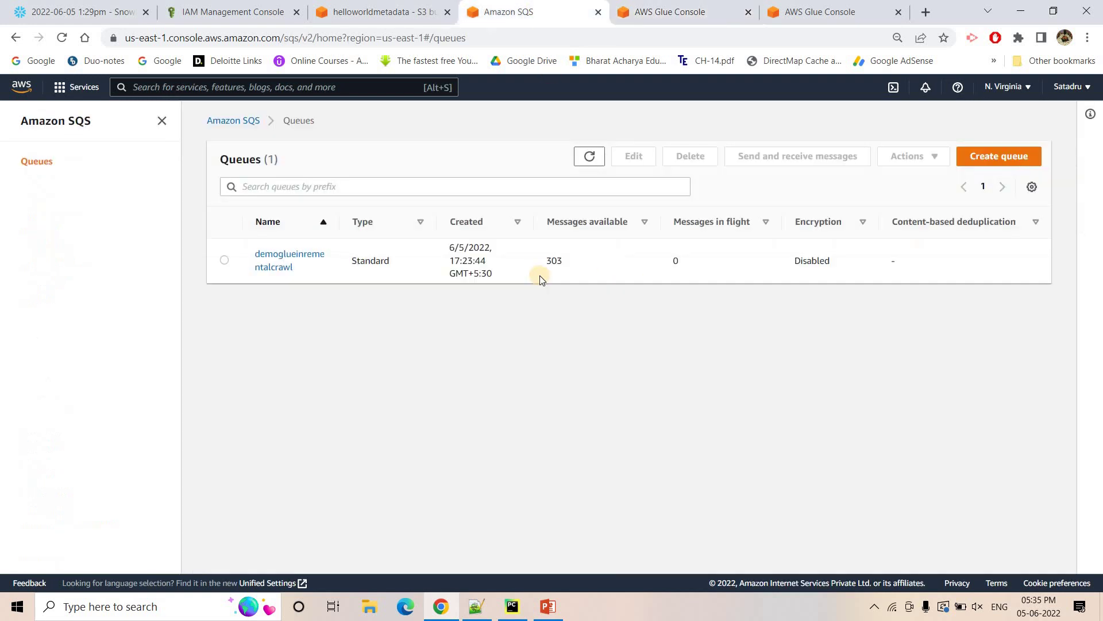
pyautogui.click(598, 250)
pyautogui.hotkey('ctrl', 'Tab')
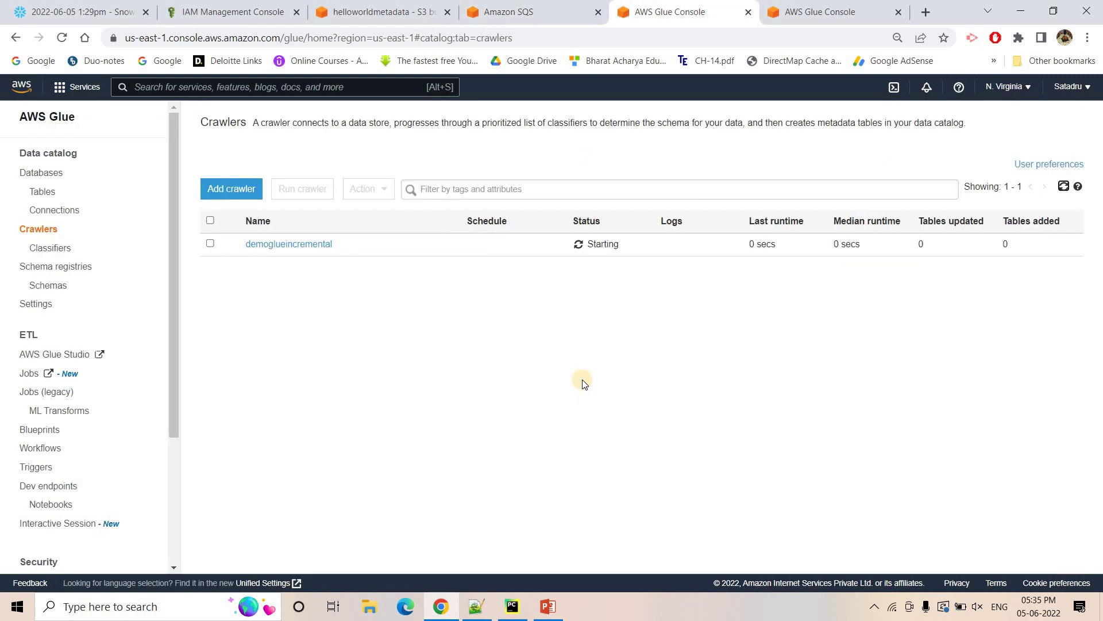
pyautogui.hotkey('ctrl', 'shift', 'Tab')
pyautogui.click(592, 165)
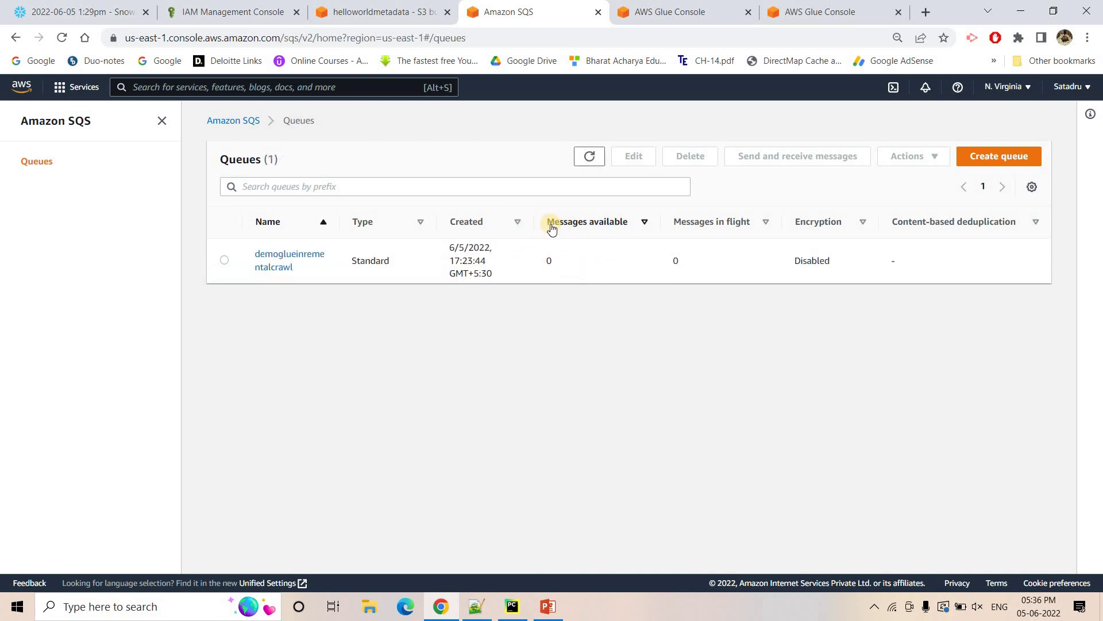
# Check the gluedemoyt database's tables list during the crawler run and return to the crawlers list.
pyautogui.click(709, 7)
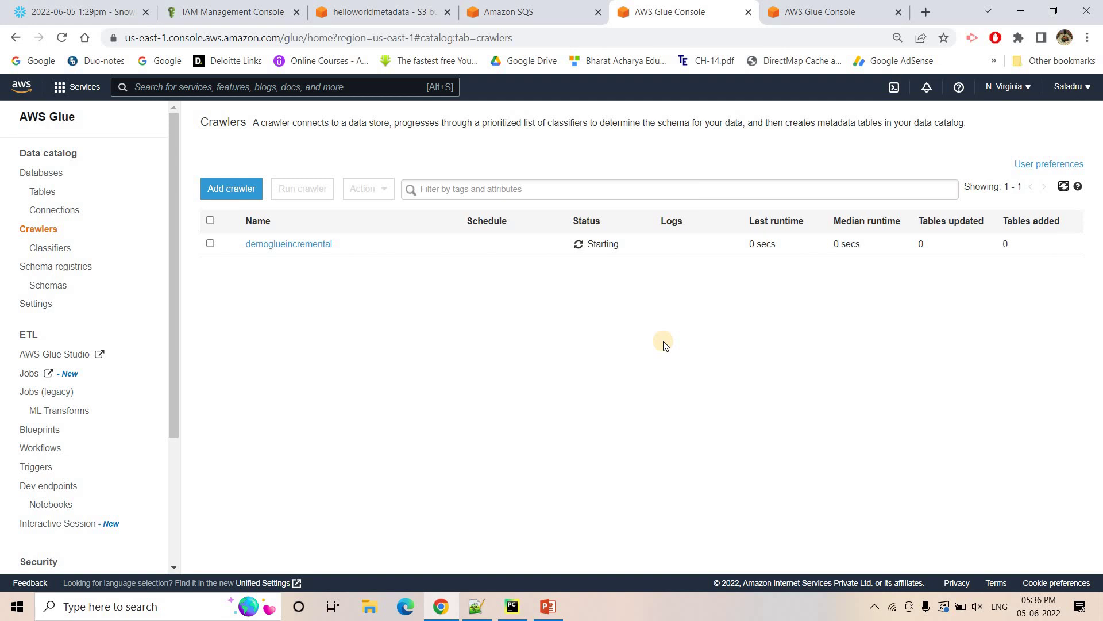
pyautogui.click(825, 7)
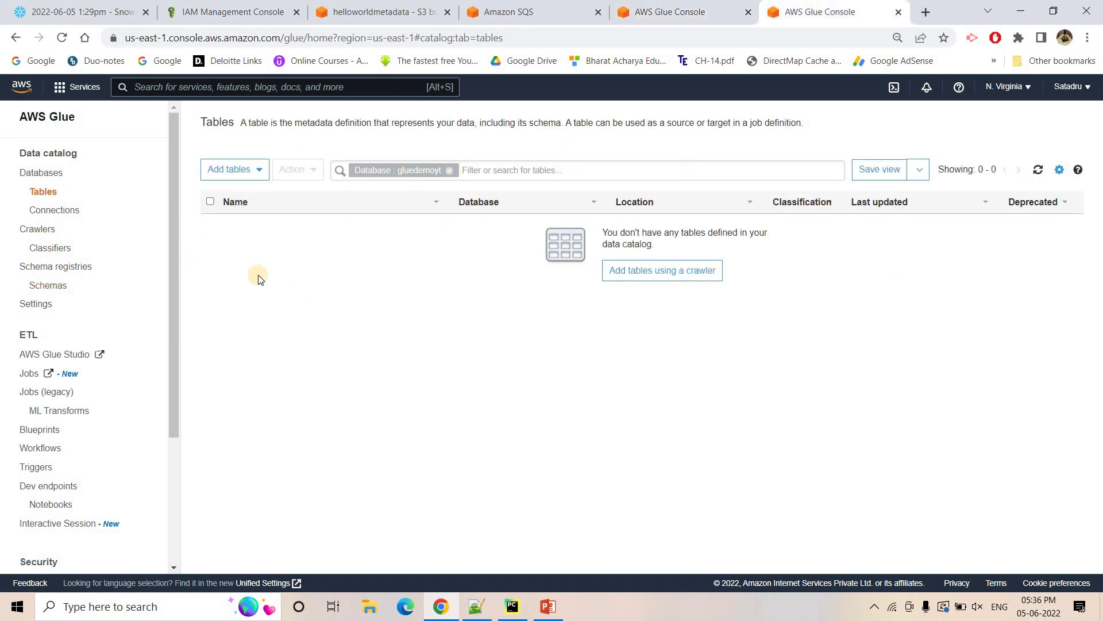
pyautogui.click(678, 12)
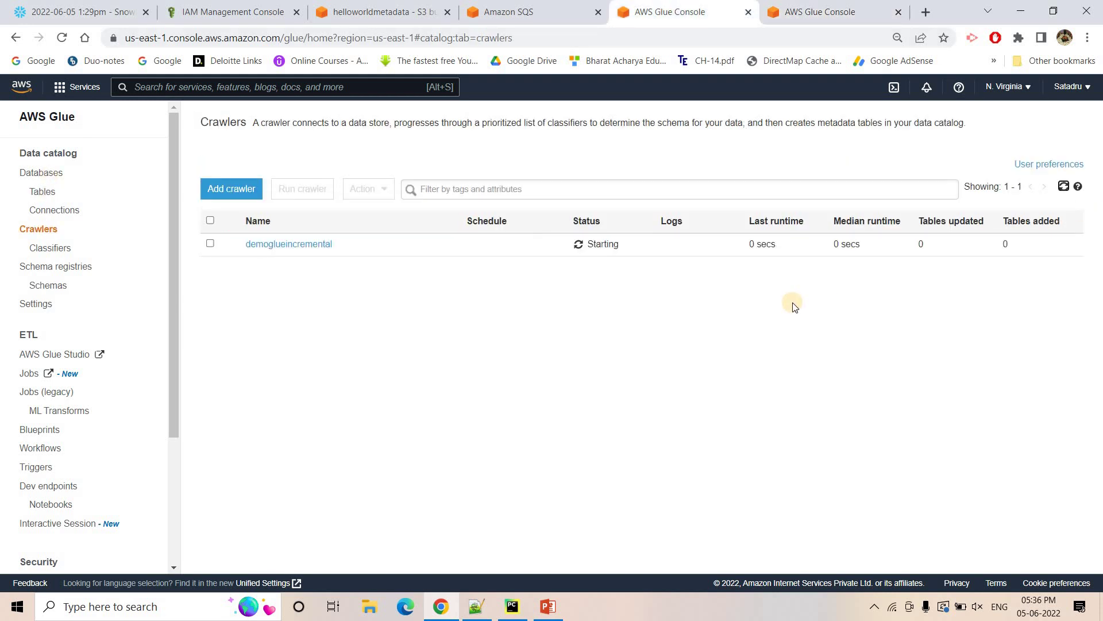
# Refresh the crawlers list until the demoglueincremental run is stopping and check its number of tables added.
pyautogui.click(1064, 187)
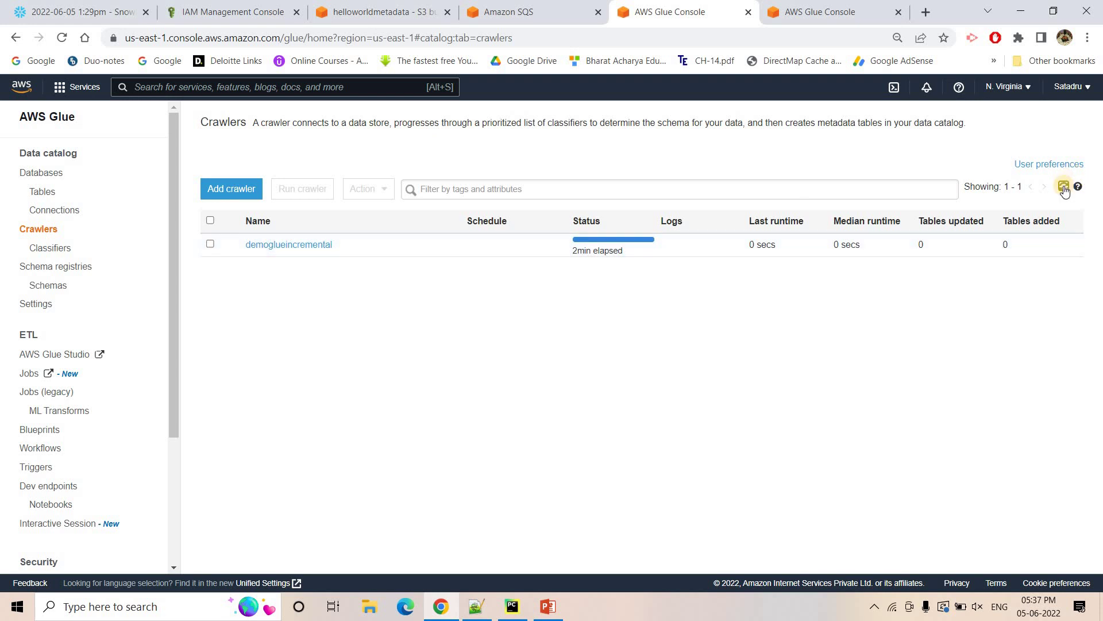
pyautogui.click(1064, 188)
pyautogui.click(1064, 188)
pyautogui.click(1063, 188)
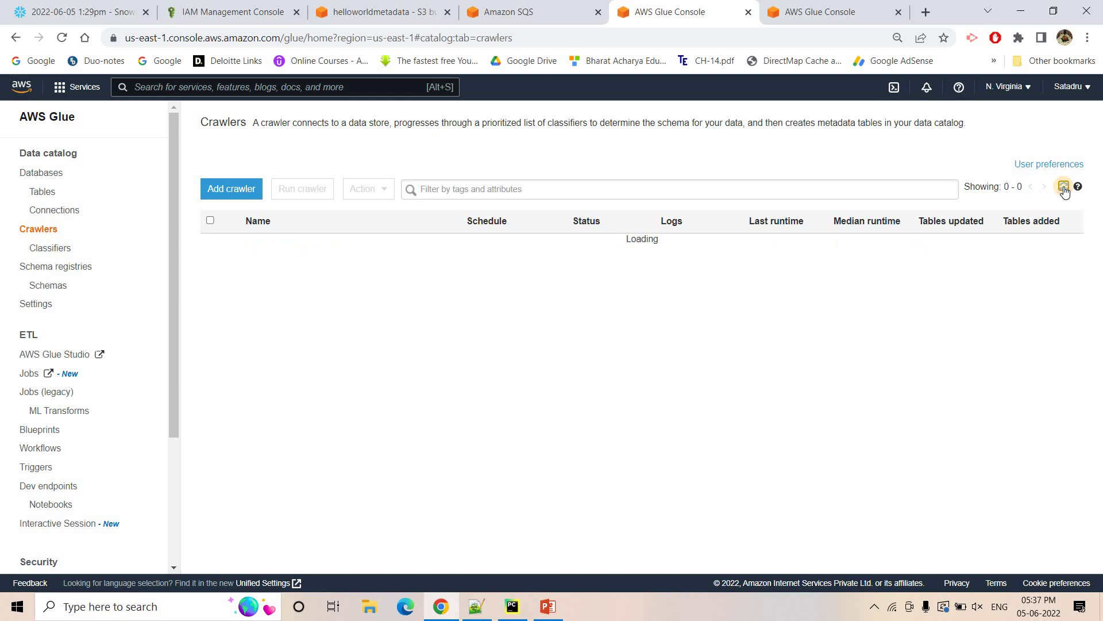
pyautogui.click(1064, 187)
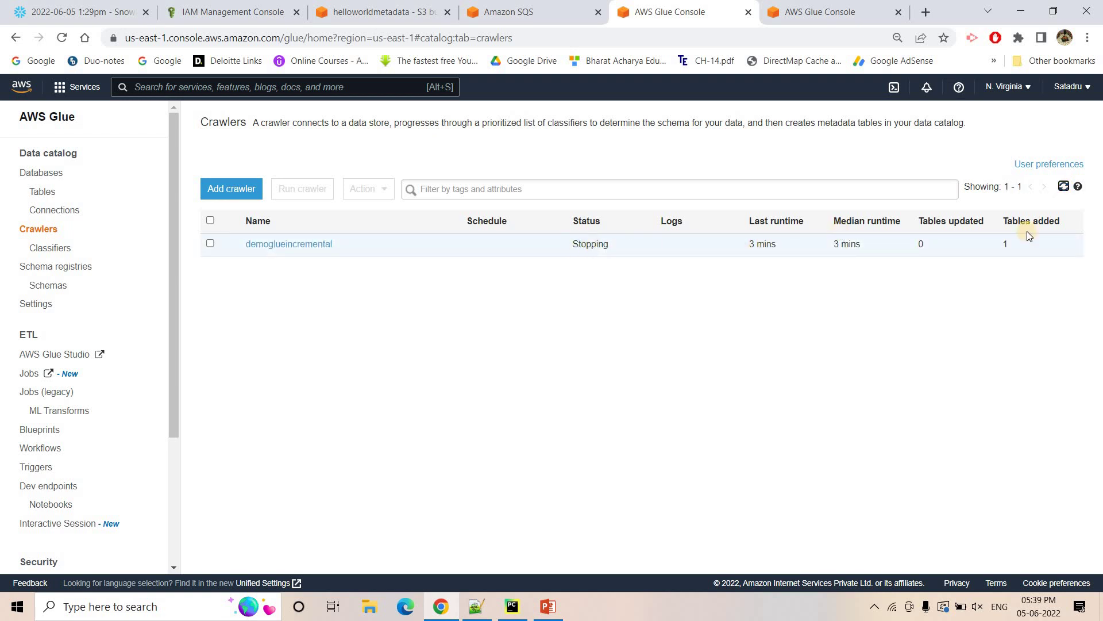
pyautogui.click(1013, 243)
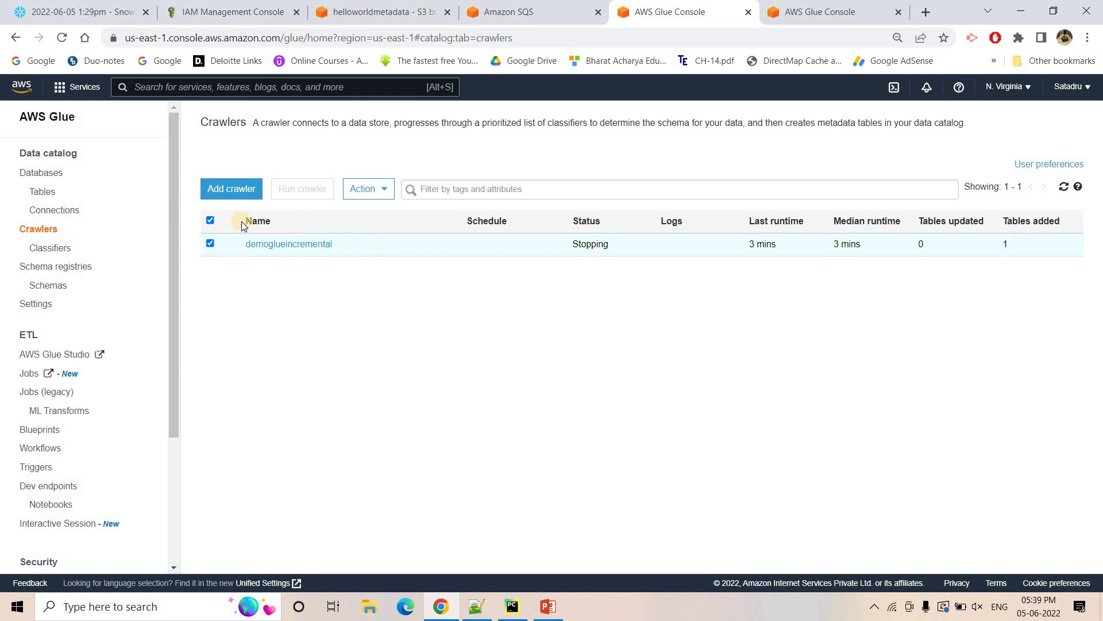
pyautogui.click(210, 243)
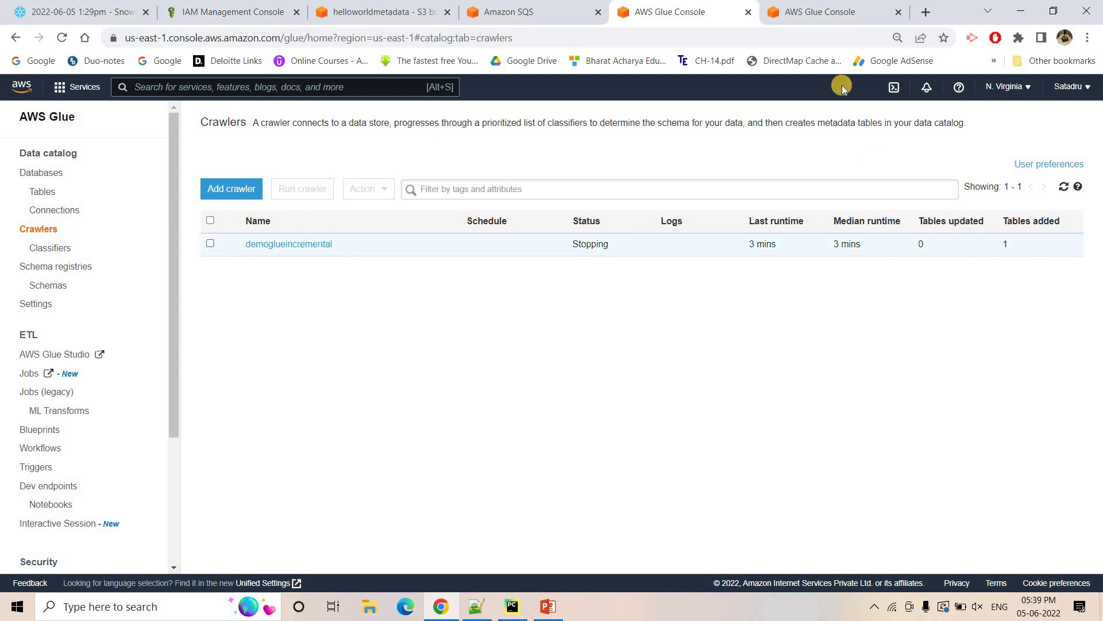
# Open the helloworldmetadata table from the gluedemoyt database's tables.
pyautogui.click(815, 16)
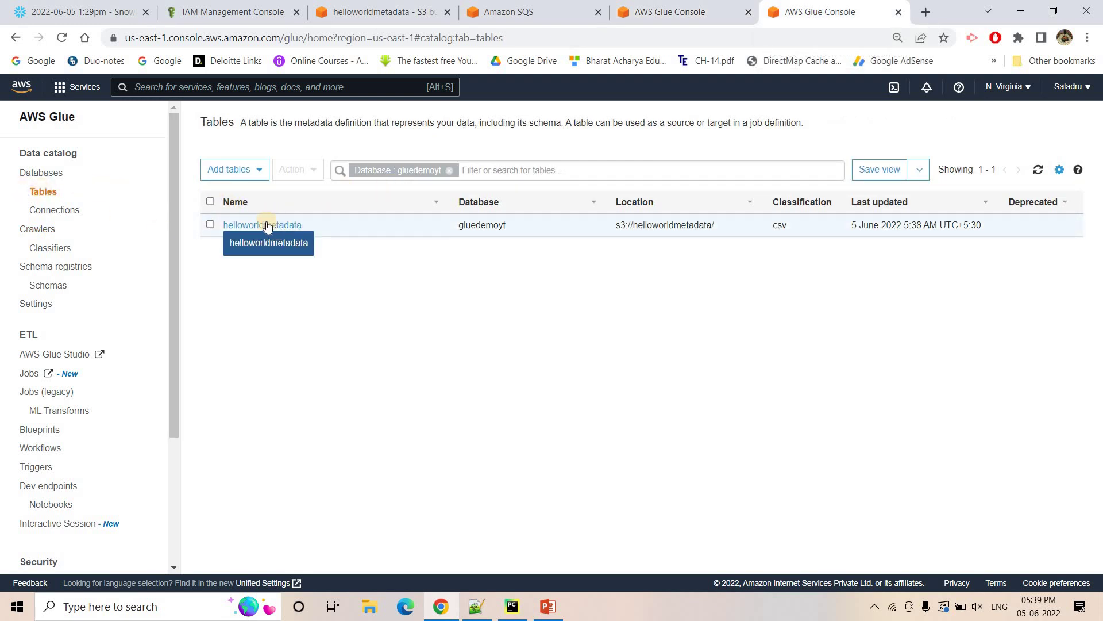
pyautogui.click(41, 172)
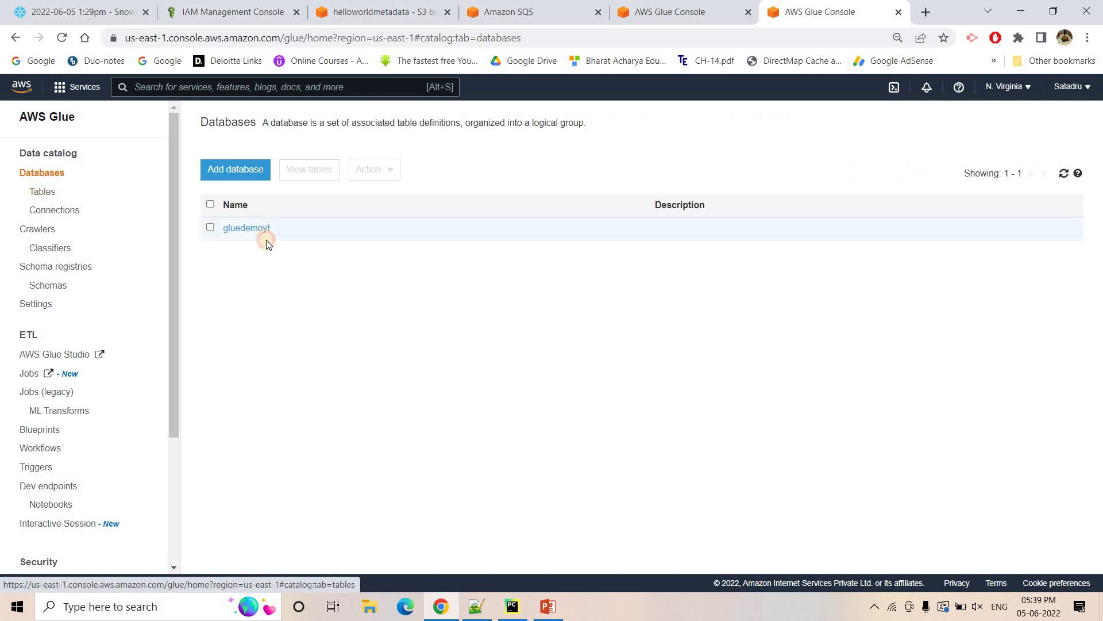
pyautogui.click(267, 232)
pyautogui.click(261, 297)
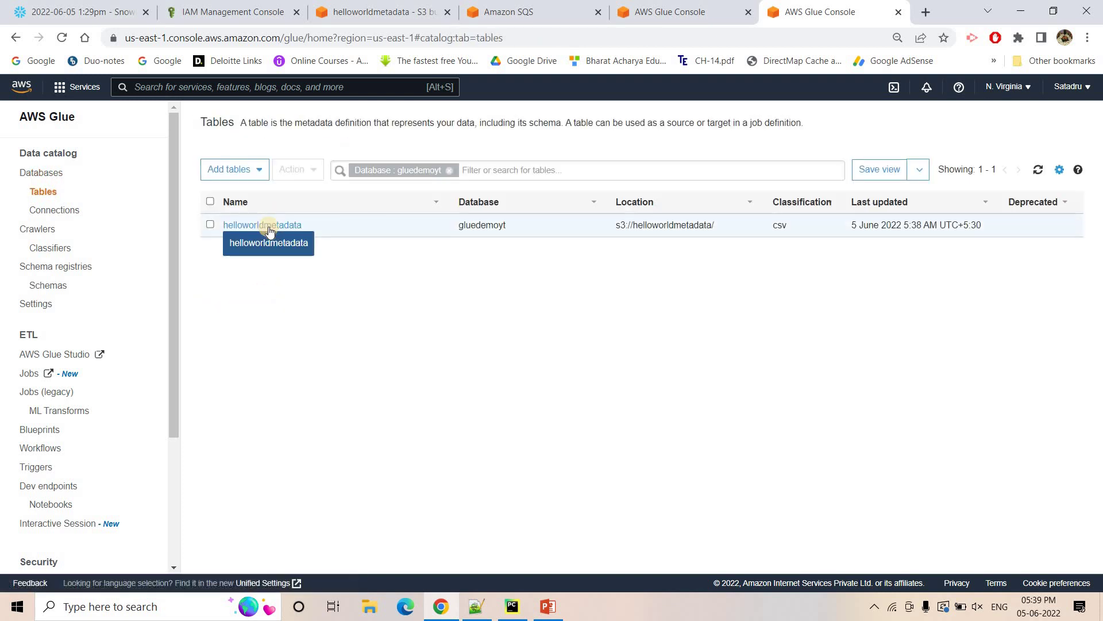
pyautogui.click(267, 227)
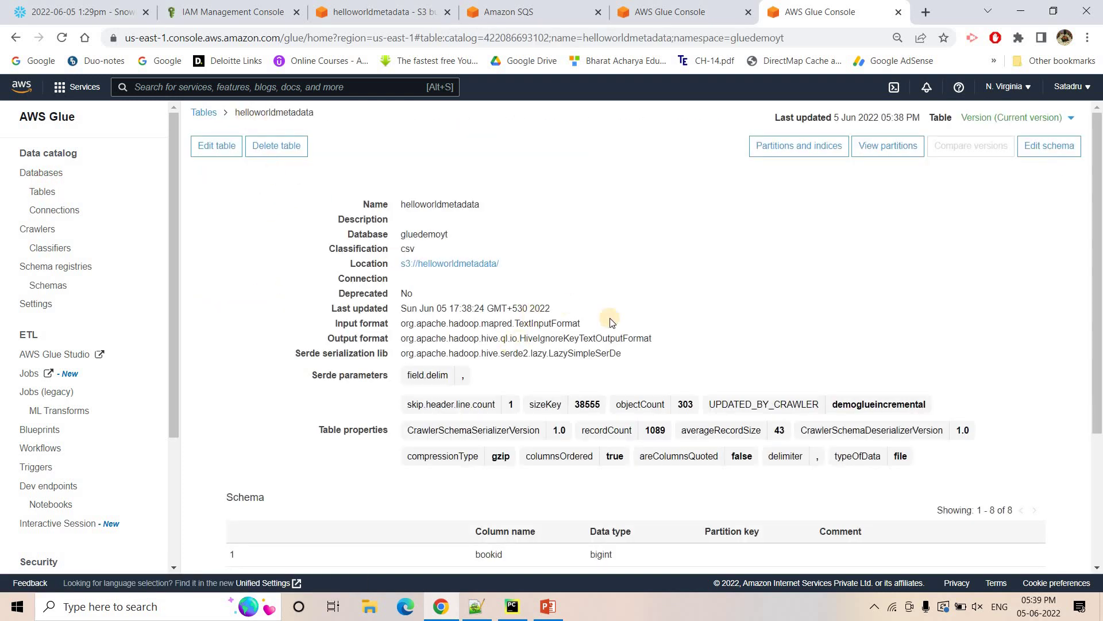
# Review the helloworldmetadata table's properties and partition columns, and compare partition_0 with the bucket's folder path in S3.
pyautogui.scroll(-1, 648, 270)
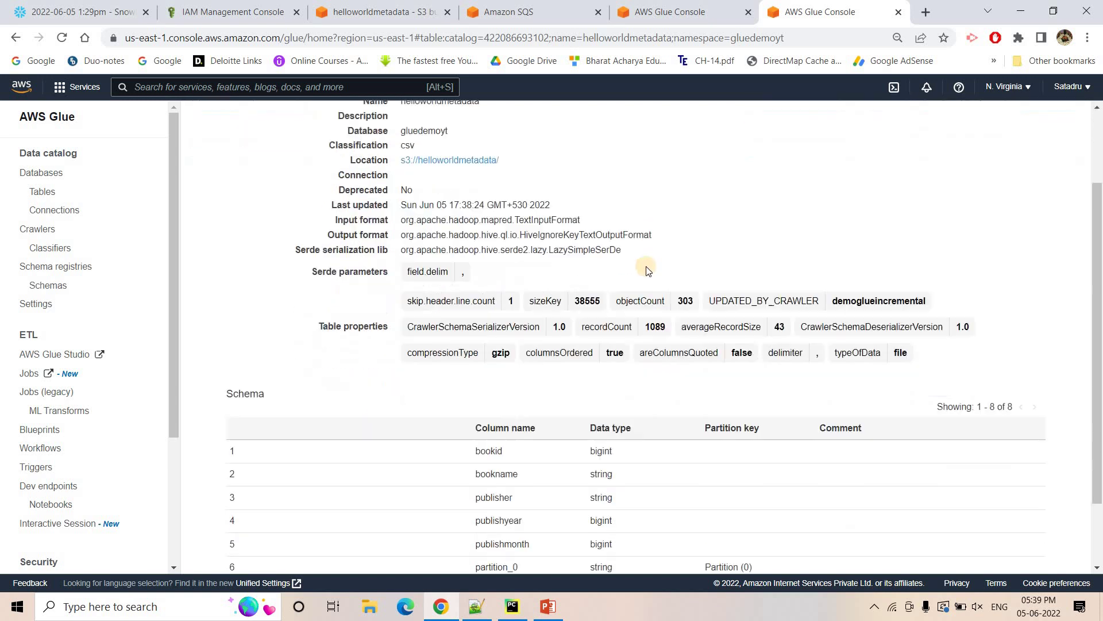
pyautogui.scroll(-2, 648, 270)
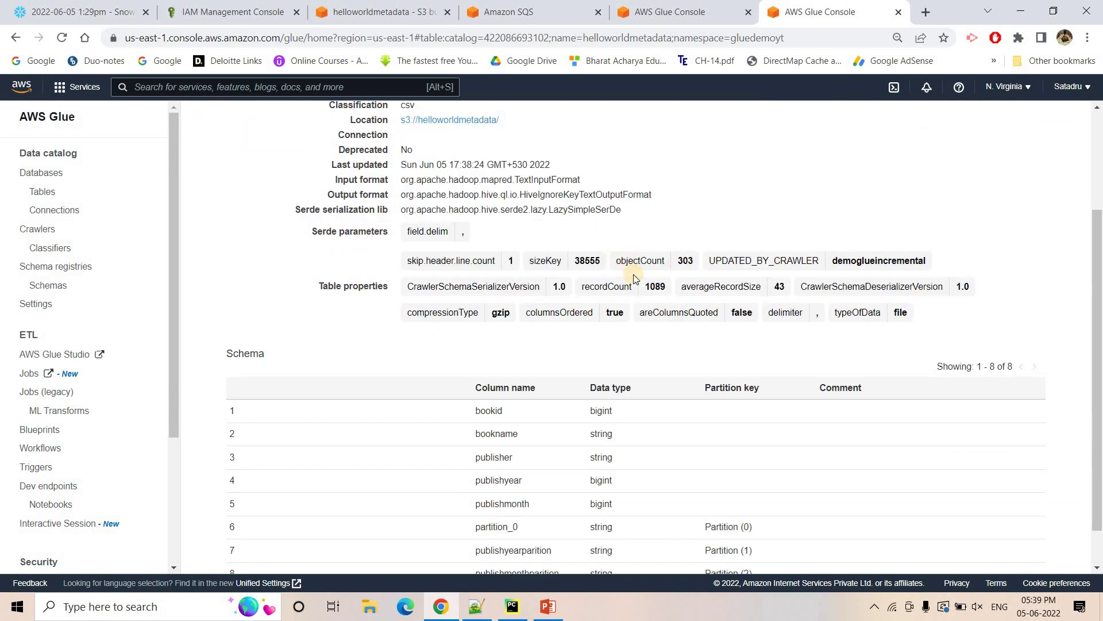
pyautogui.scroll(-1, 635, 273)
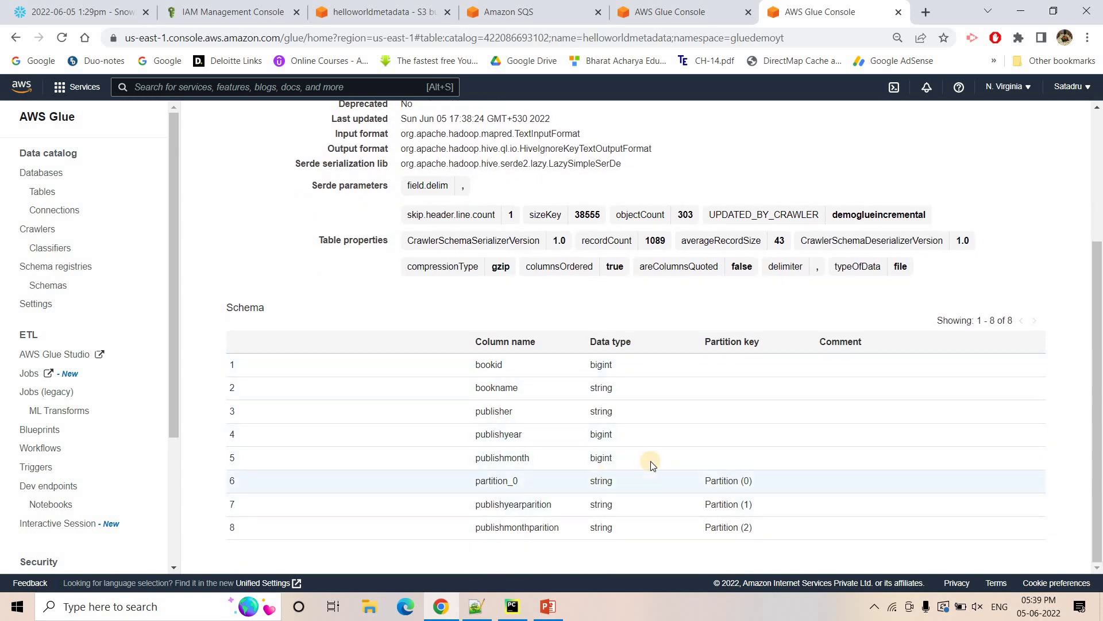
pyautogui.moveTo(476, 504); pyautogui.dragTo(566, 531)
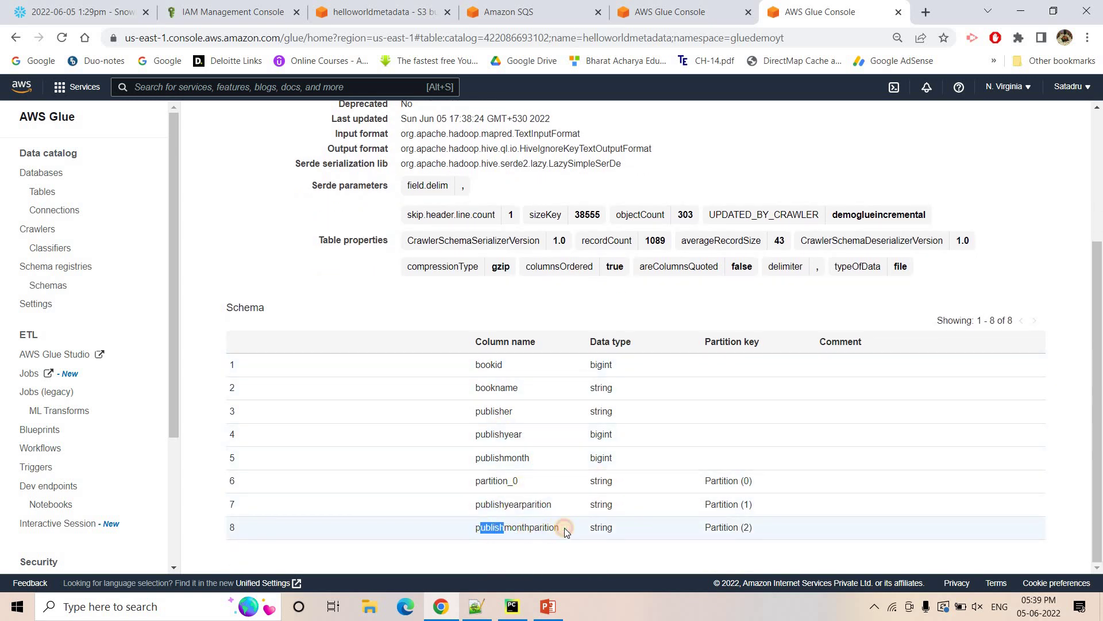
pyautogui.doubleClick(497, 481)
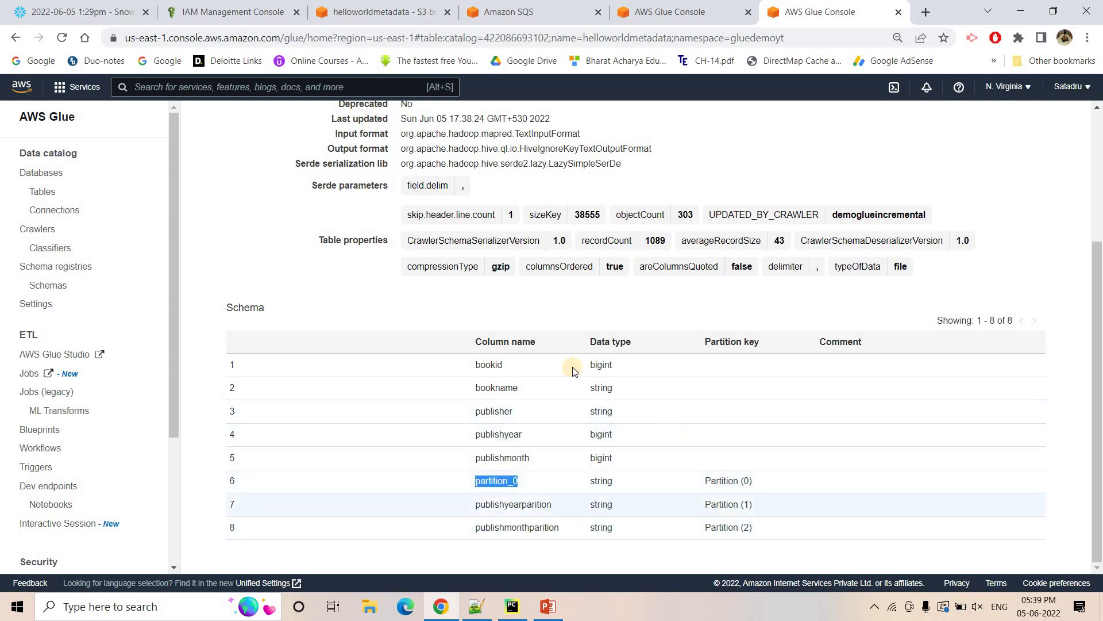
pyautogui.scroll(3, 546, 258)
pyautogui.click(325, 6)
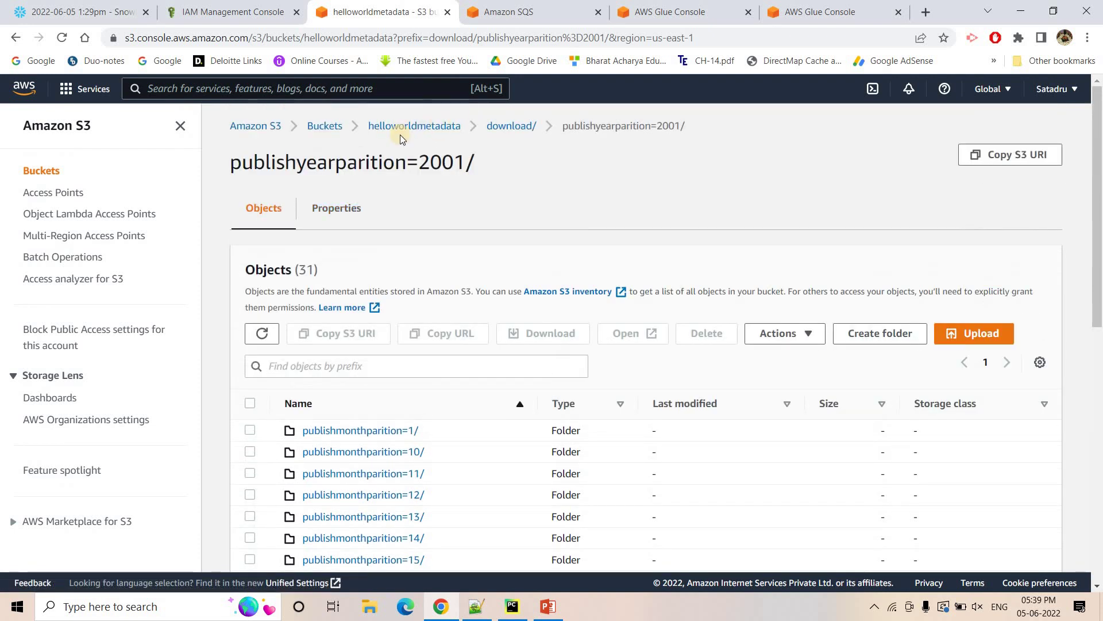
# Open the AWS console home in a new browser tab and go to the Athena query editor.
pyautogui.click(567, 16)
pyautogui.click(641, 6)
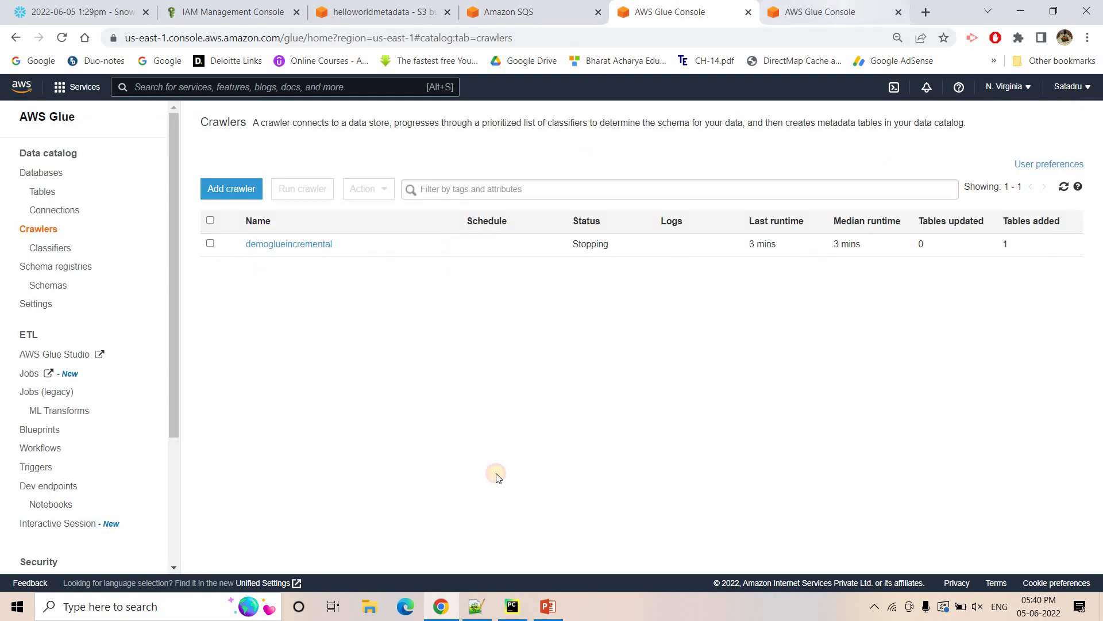
pyautogui.hotkey('ctrl', 'Tab')
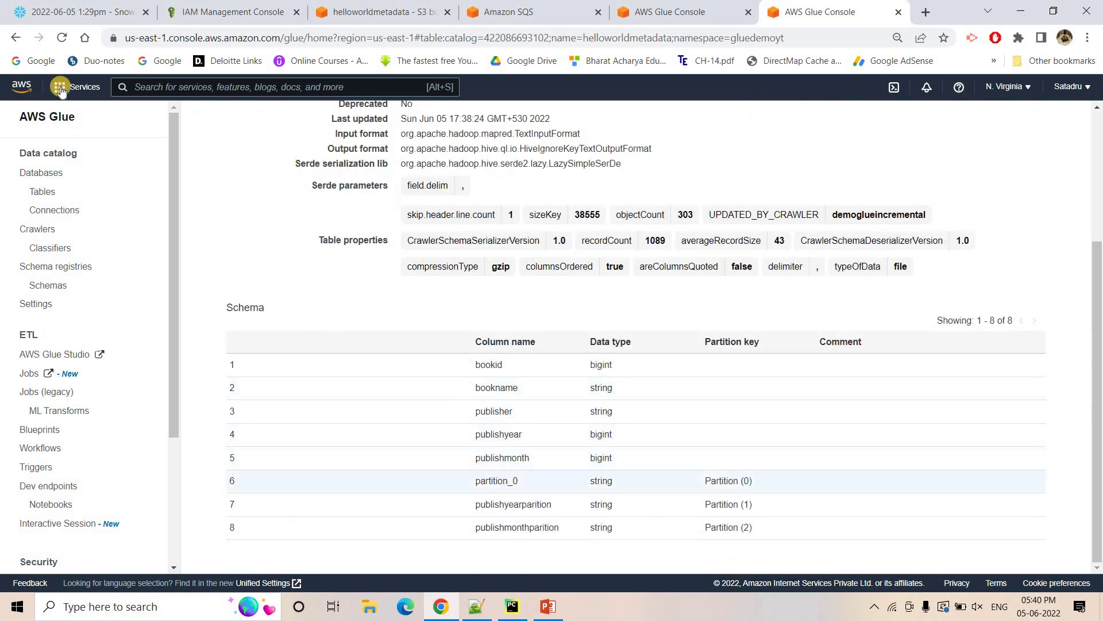
pyautogui.rightClick(13, 92)
pyautogui.click(52, 99)
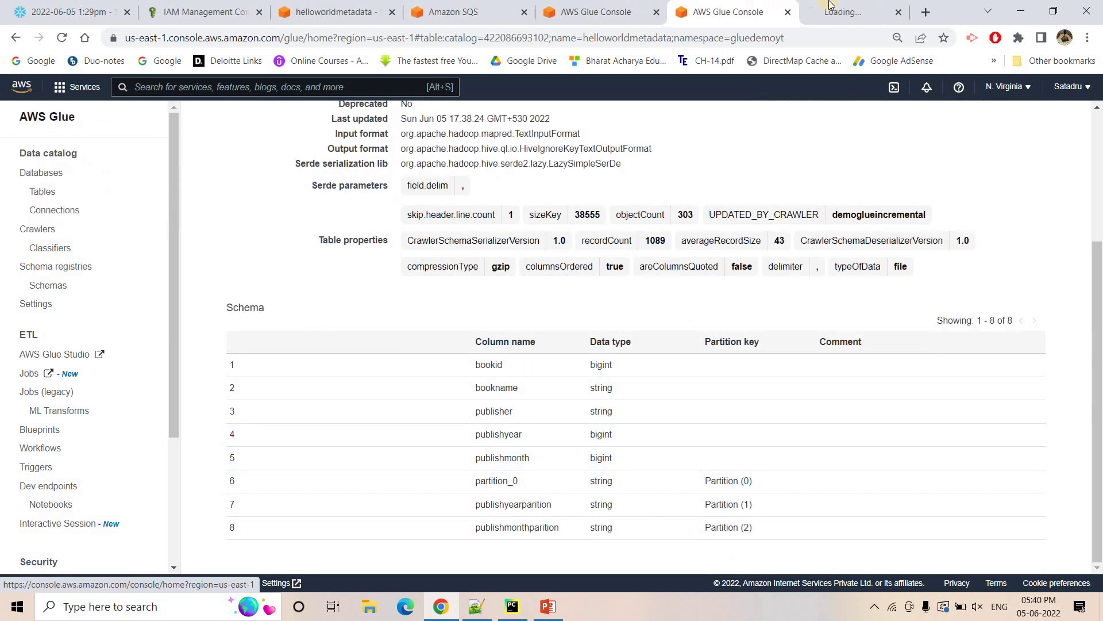
pyautogui.click(829, 5)
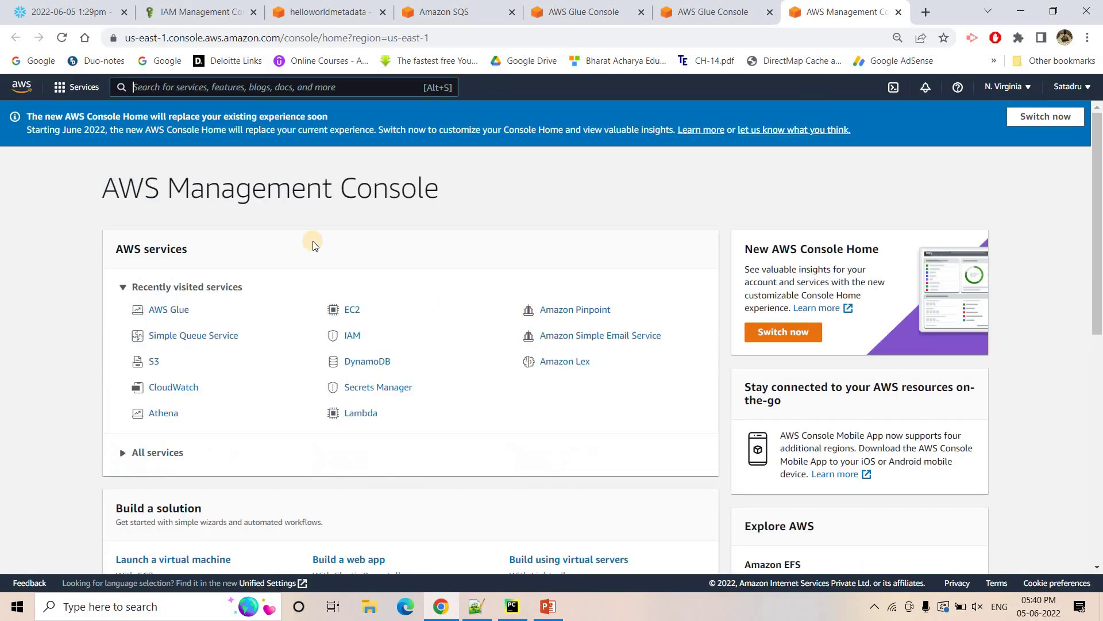
pyautogui.click(166, 413)
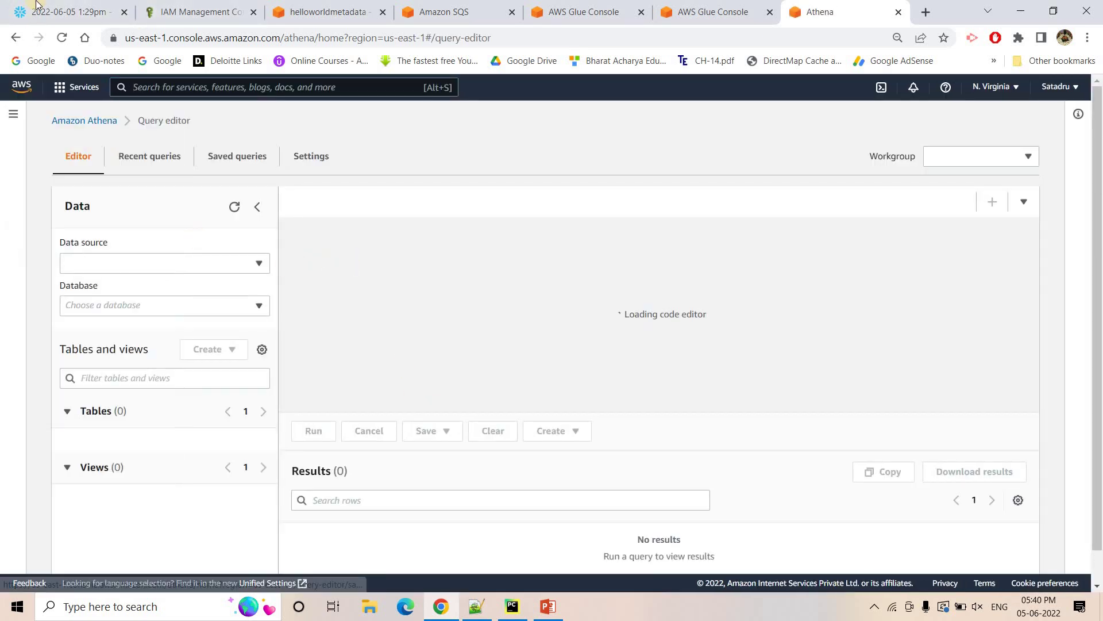
# In the Snowflake worksheet, copy and run select * from books where publishyear=2009 and publishmonth=22;.
pyautogui.click(35, 8)
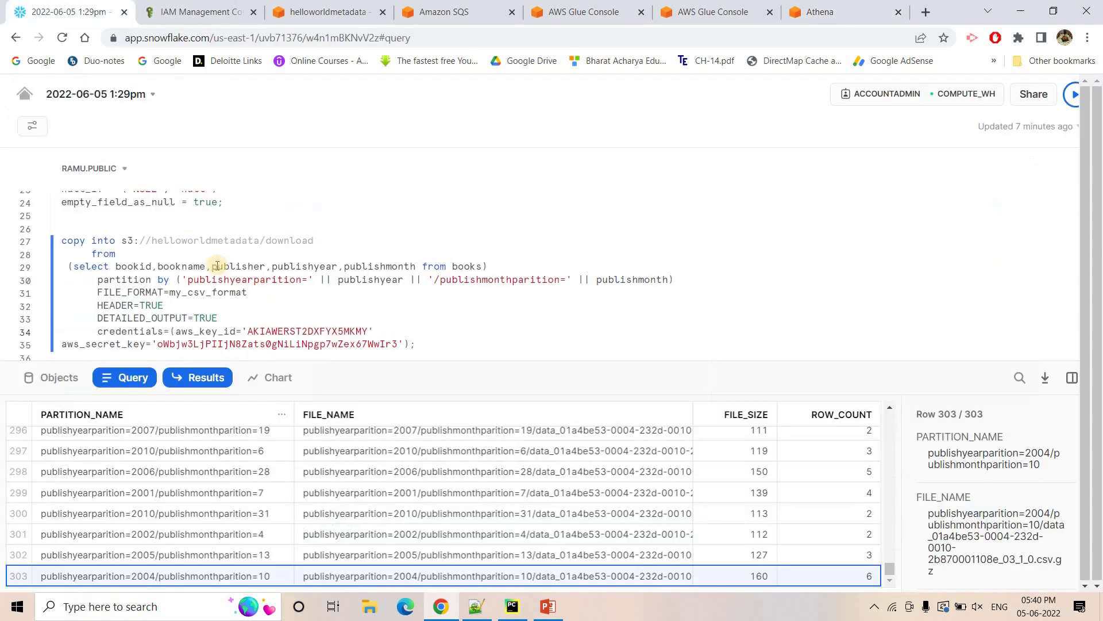
pyautogui.scroll(2, 218, 266)
pyautogui.scroll(2, 218, 266)
pyautogui.scroll(-5, 230, 276)
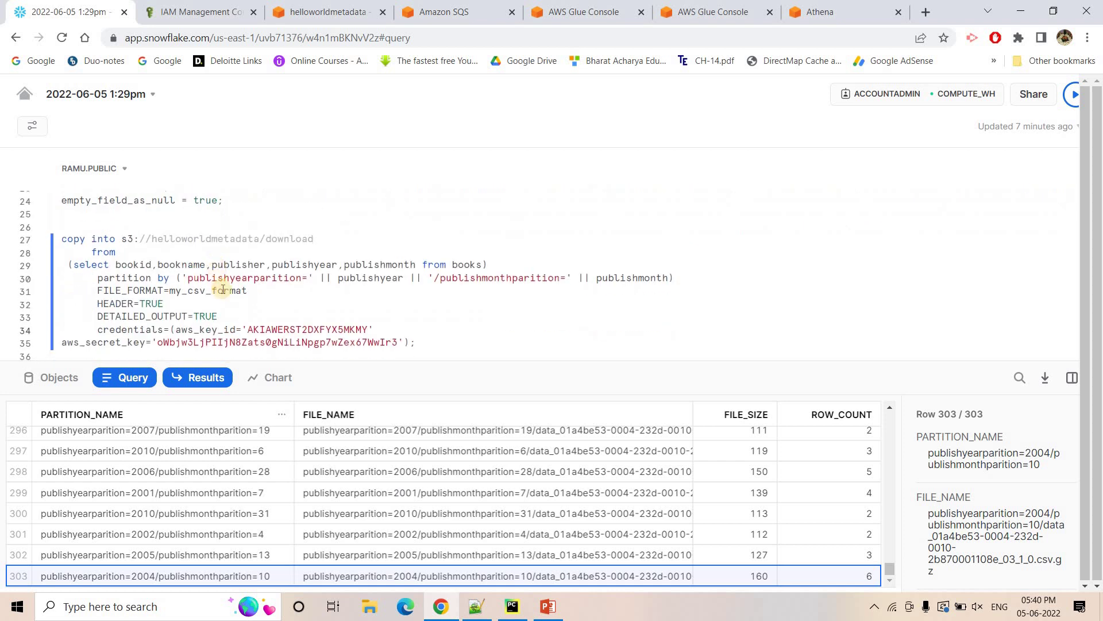
pyautogui.keyDown('shift'); pyautogui.click(61, 299); pyautogui.keyUp('shift')
pyautogui.hotkey('ctrl', 'c')
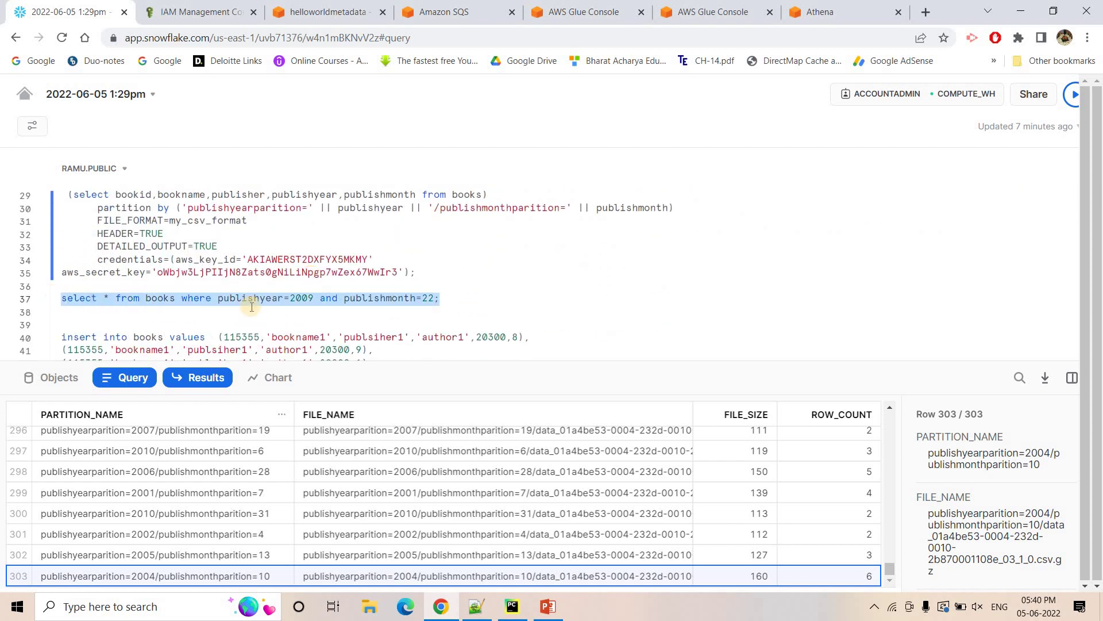
pyautogui.click(294, 299)
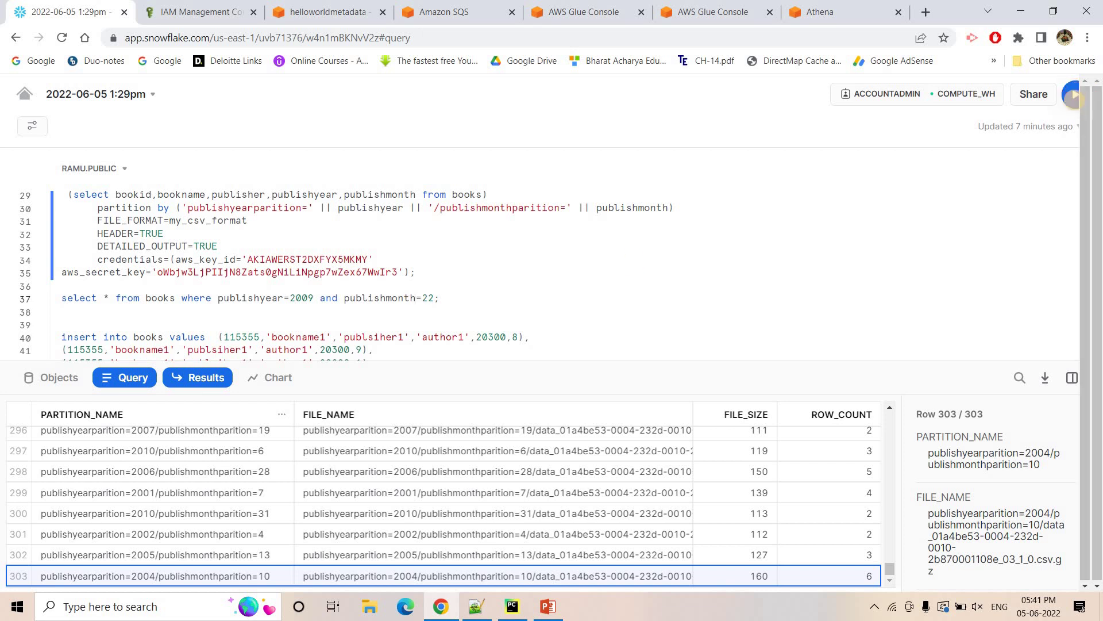
pyautogui.hotkey('ctrl', 'Return')
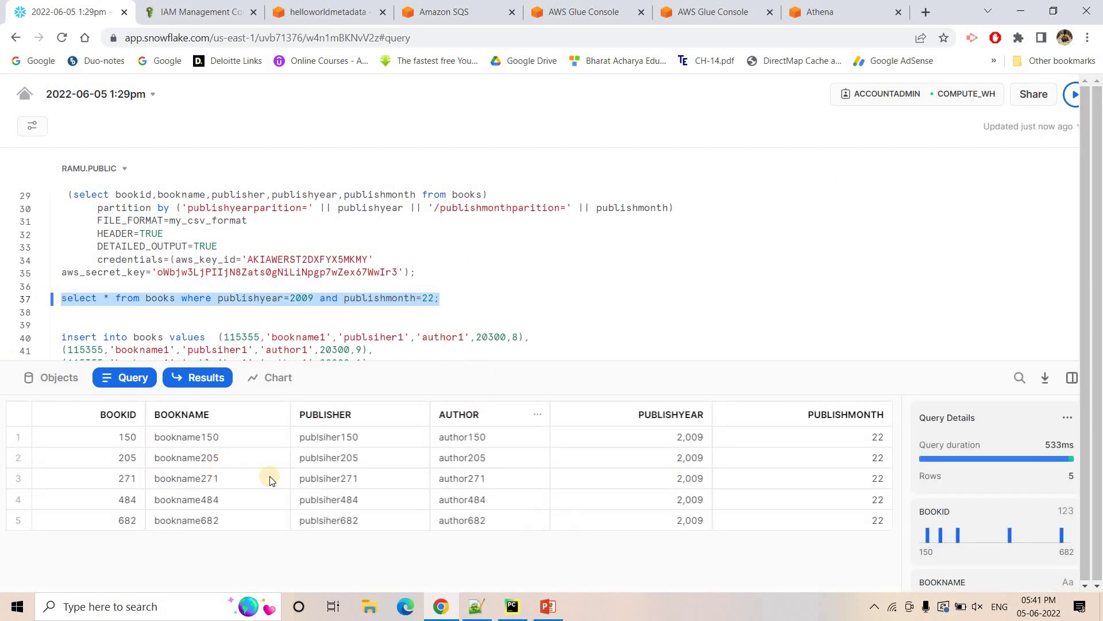
# Paste the copied books query into Athena, expand the helloworldmetadata table's columns, and try to run the query against gluedemoyt.
pyautogui.click(812, 16)
pyautogui.hotkey('ctrl', 'v')
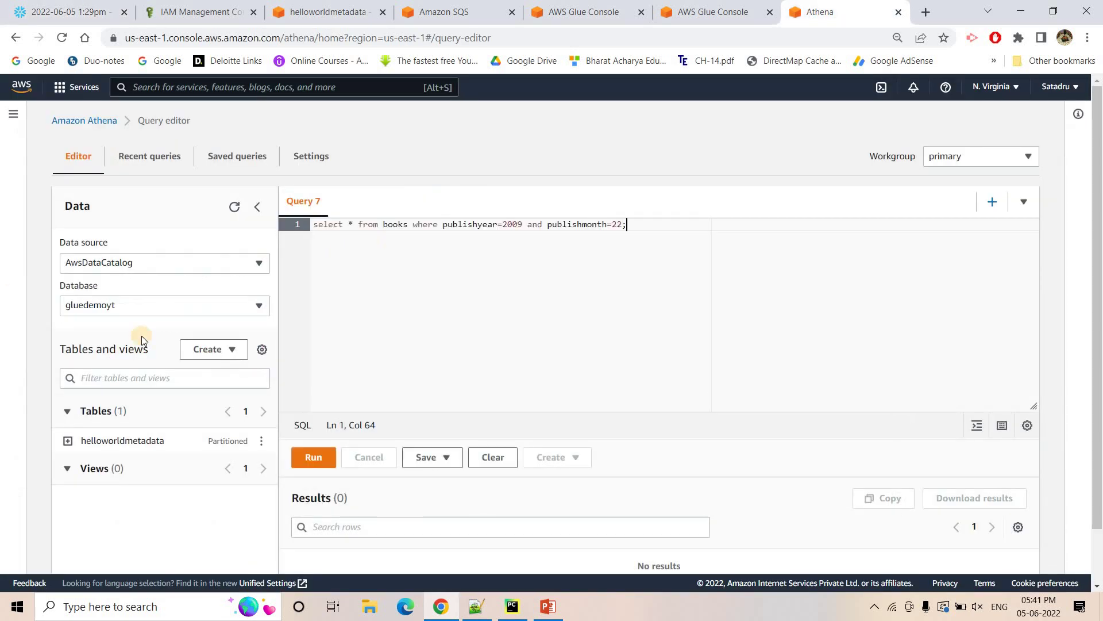
pyautogui.click(69, 441)
pyautogui.scroll(-2, 163, 394)
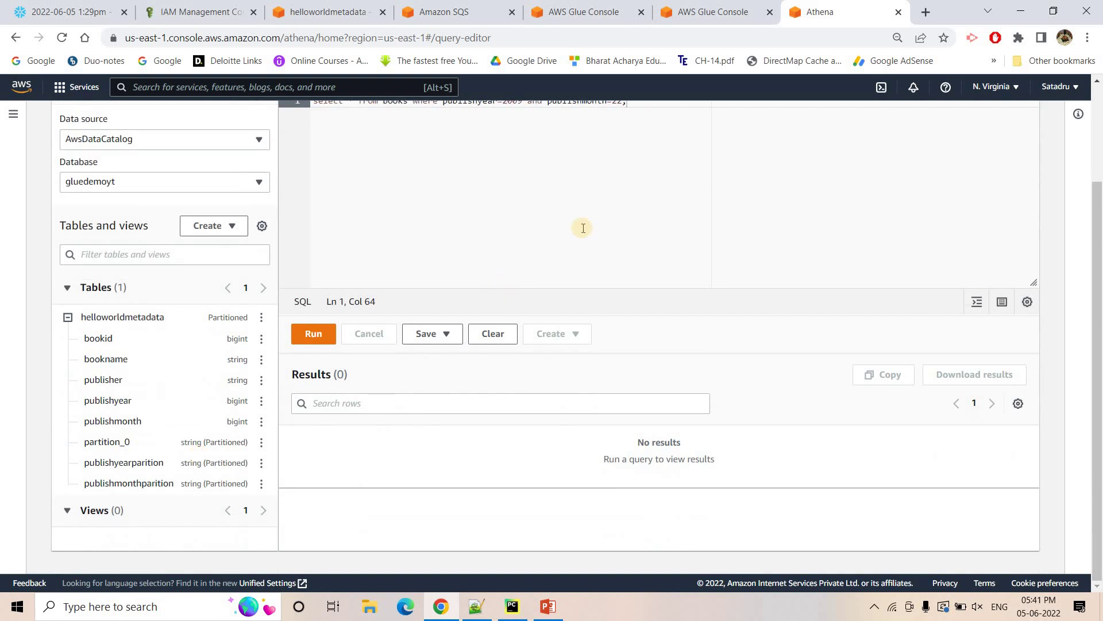
pyautogui.scroll(2, 632, 230)
pyautogui.moveTo(693, 232); pyautogui.dragTo(229, 222)
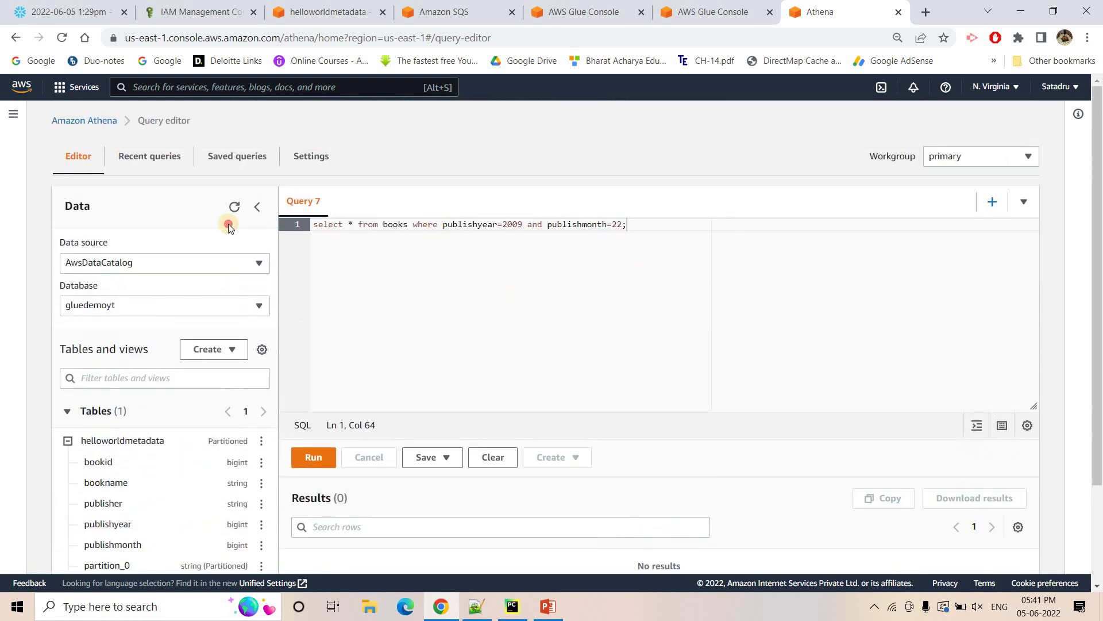
pyautogui.click(307, 458)
pyautogui.scroll(-2, 525, 337)
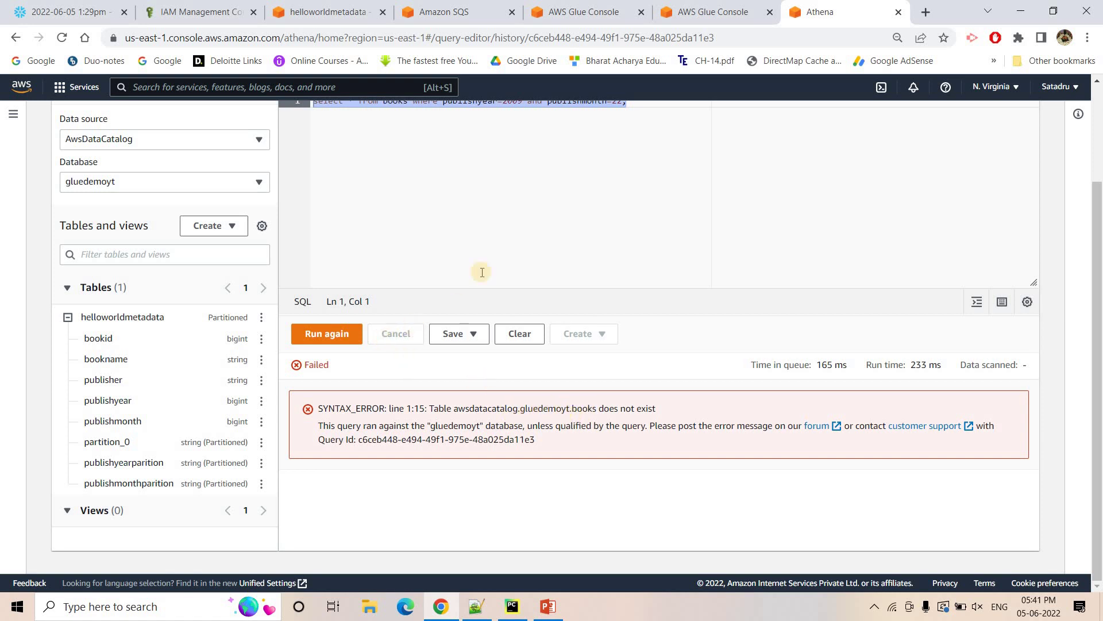
# Replace the table name books in the Athena query with gluedemoyt.helloworldmetadata.
pyautogui.scroll(2, 481, 271)
pyautogui.press('End')
pyautogui.doubleClick(393, 229)
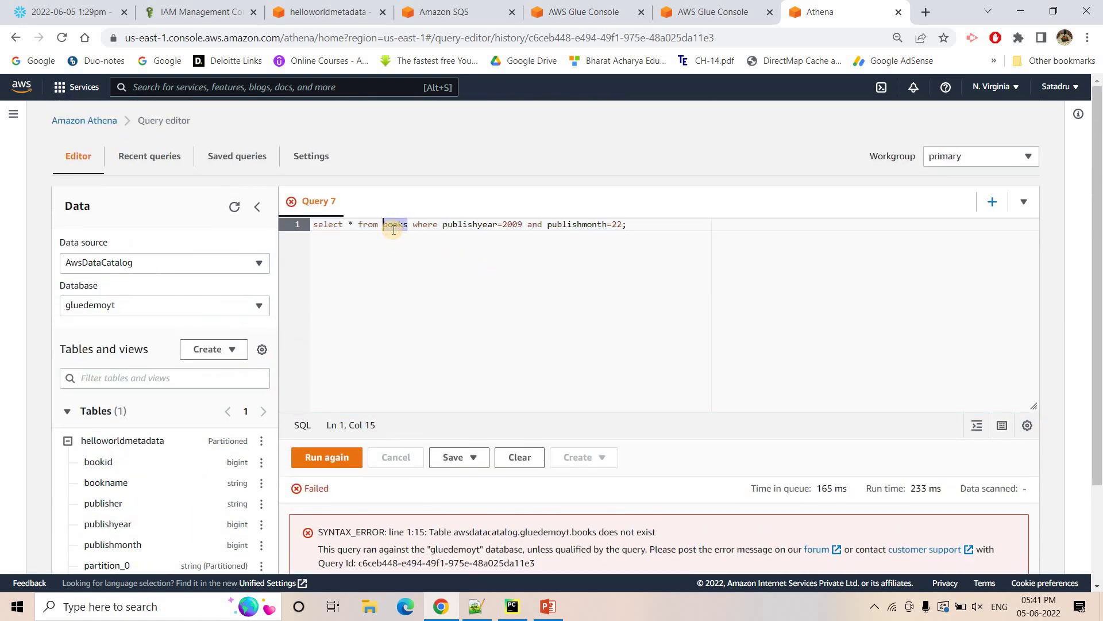
pyautogui.write('h')
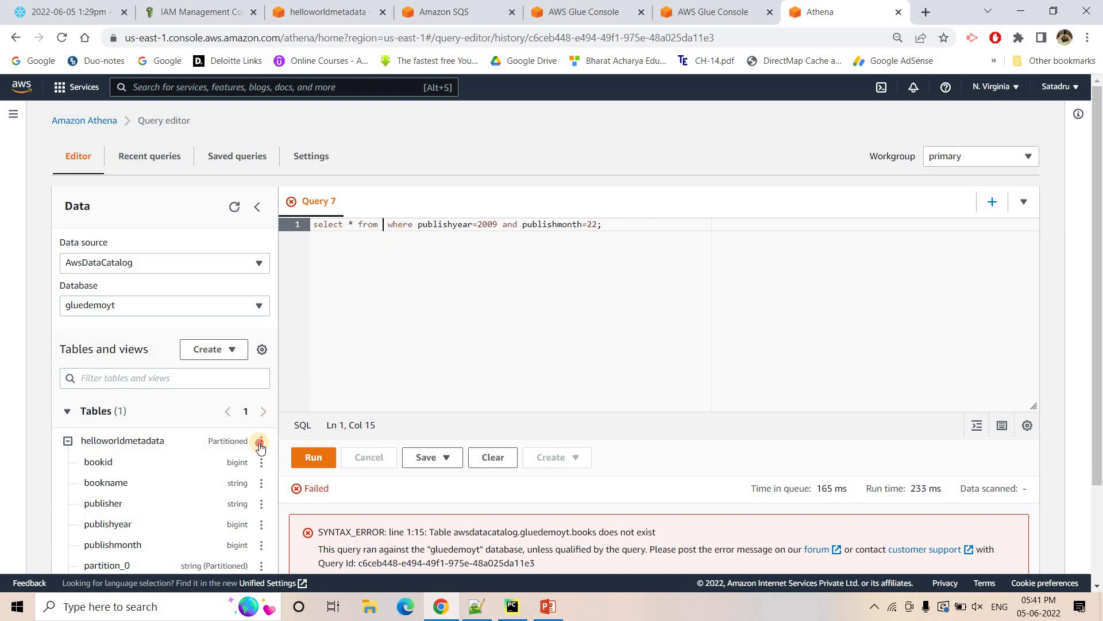
pyautogui.write('luedemo')
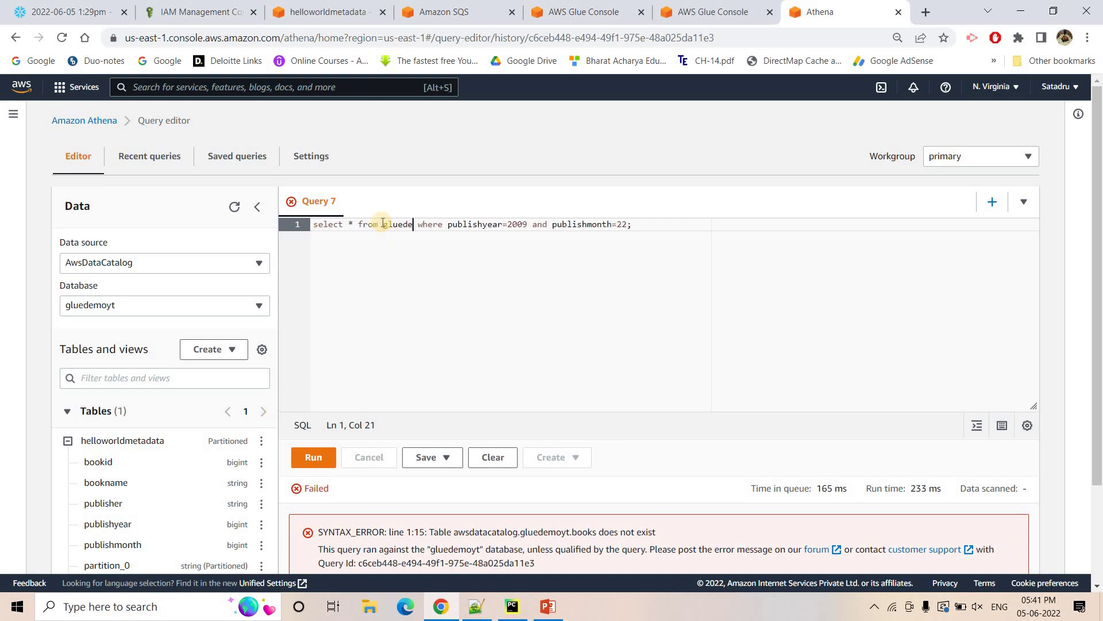
pyautogui.write('yt')
pyautogui.write('.')
pyautogui.write('hellowo')
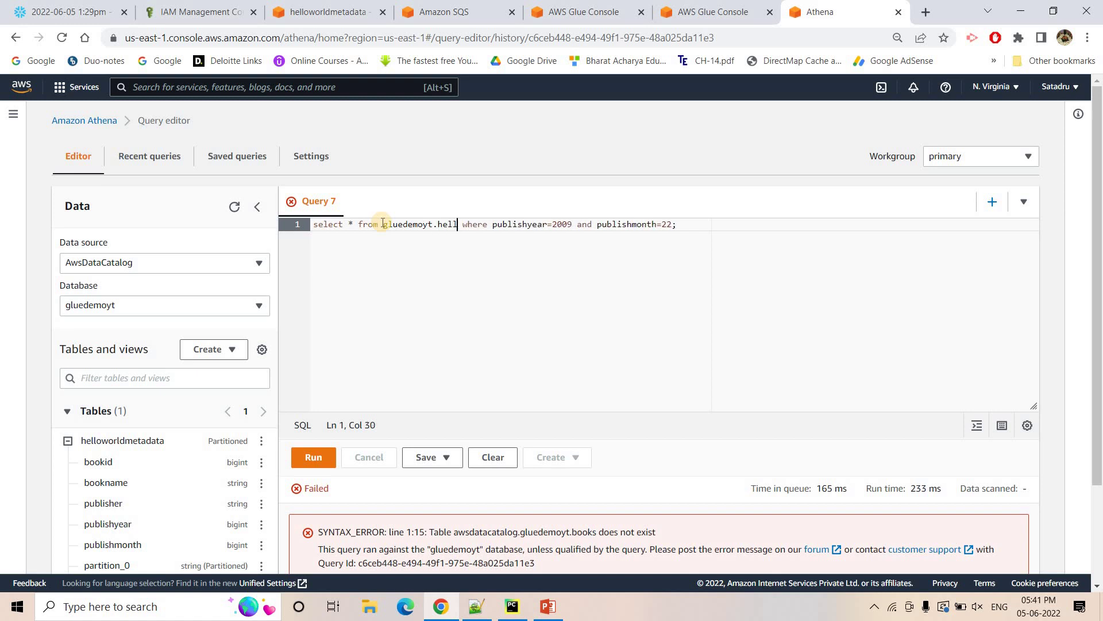
pyautogui.write('rldme')
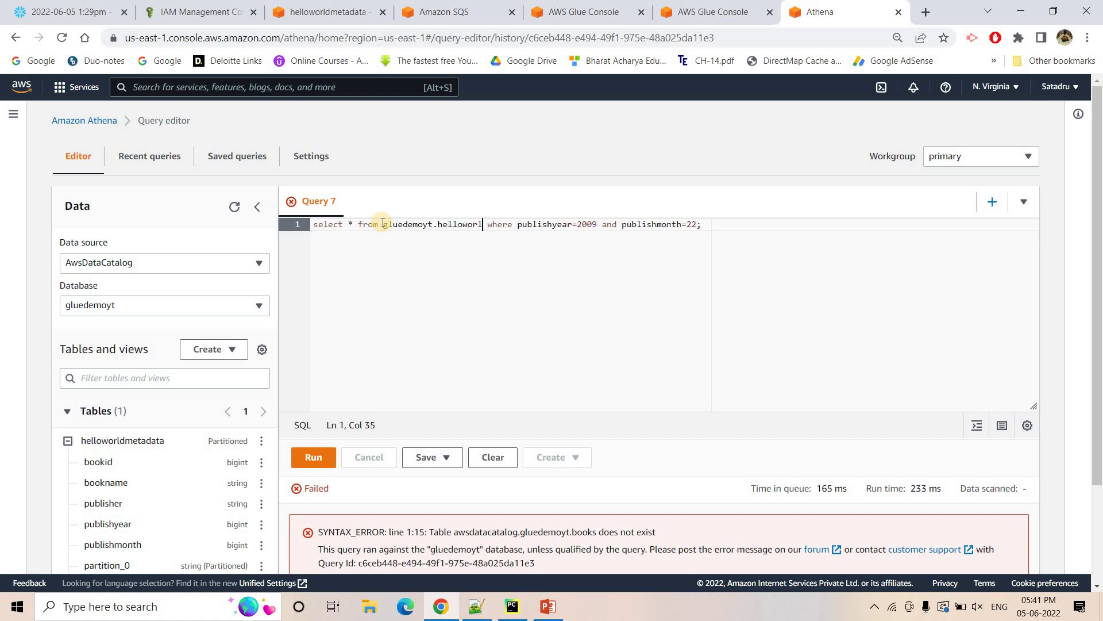
pyautogui.write('tadata')
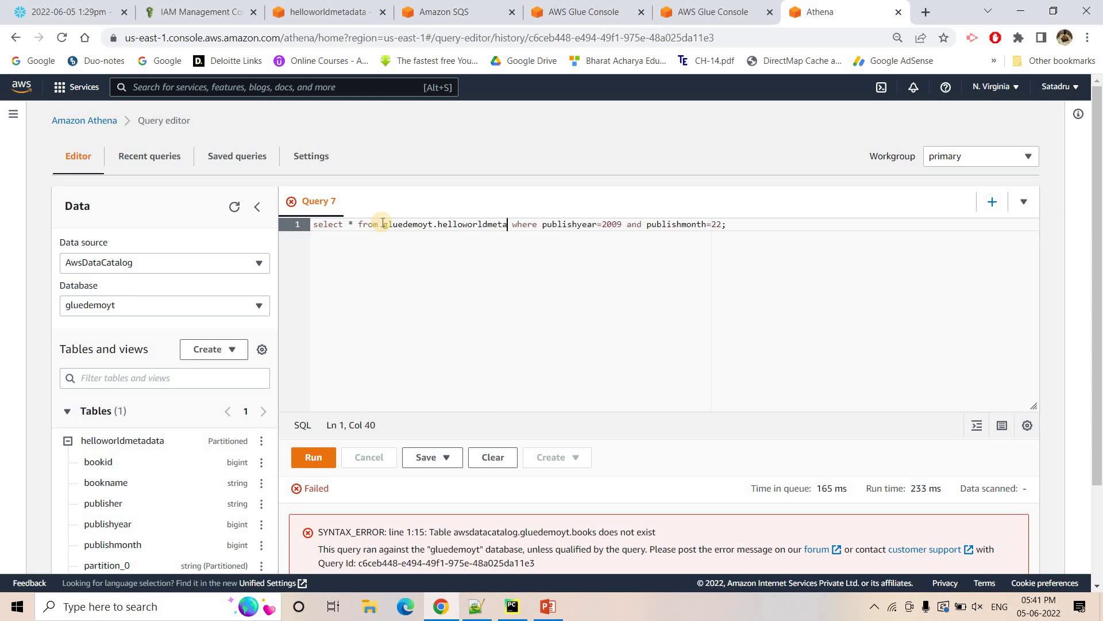
# Run the corrected Athena query and review the returned book rows with their partition columns.
pyautogui.click(313, 457)
pyautogui.scroll(-3, 550, 395)
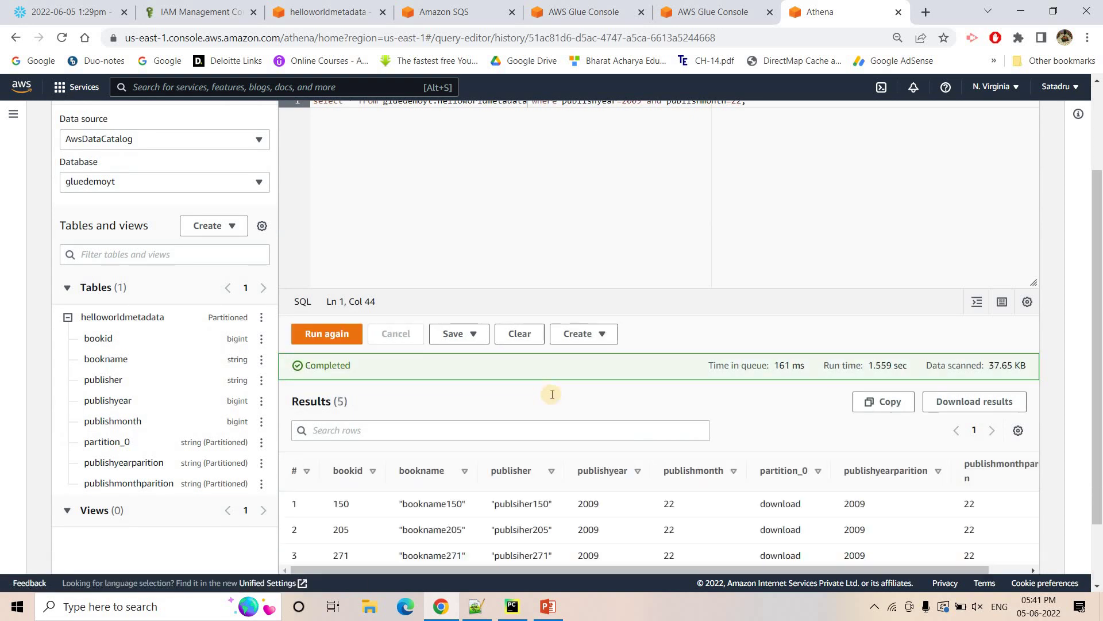
pyautogui.scroll(-2, 406, 456)
pyautogui.moveTo(706, 509); pyautogui.dragTo(1002, 383)
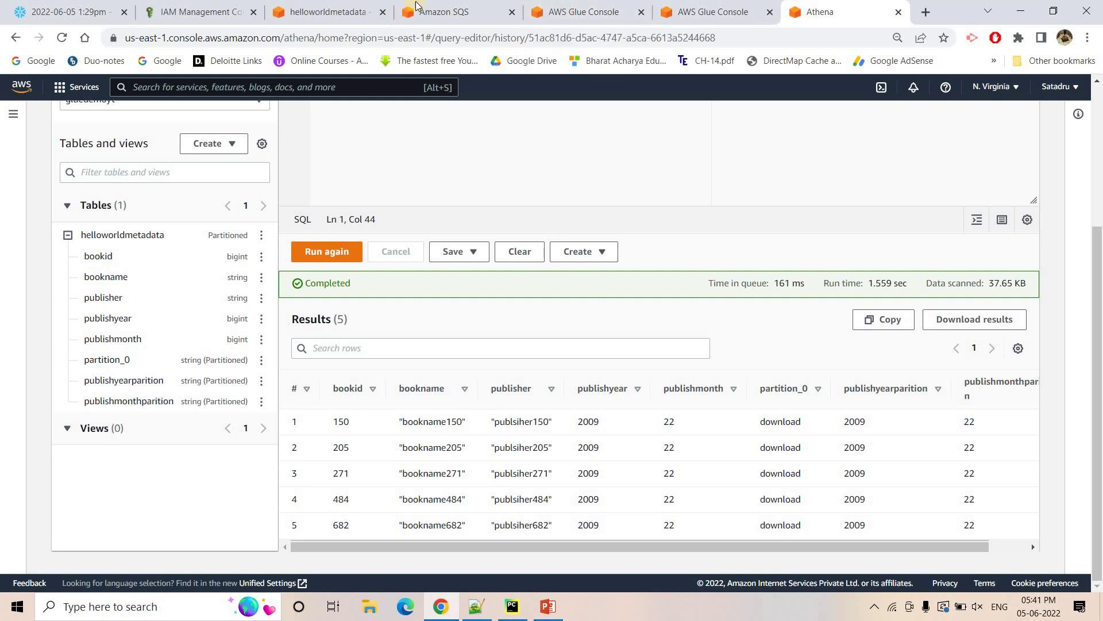
# Refresh the SQS queues list to check the queue's available messages, and check the demoglueincremental crawler's status in Glue.
pyautogui.hotkey('ctrl', '4')
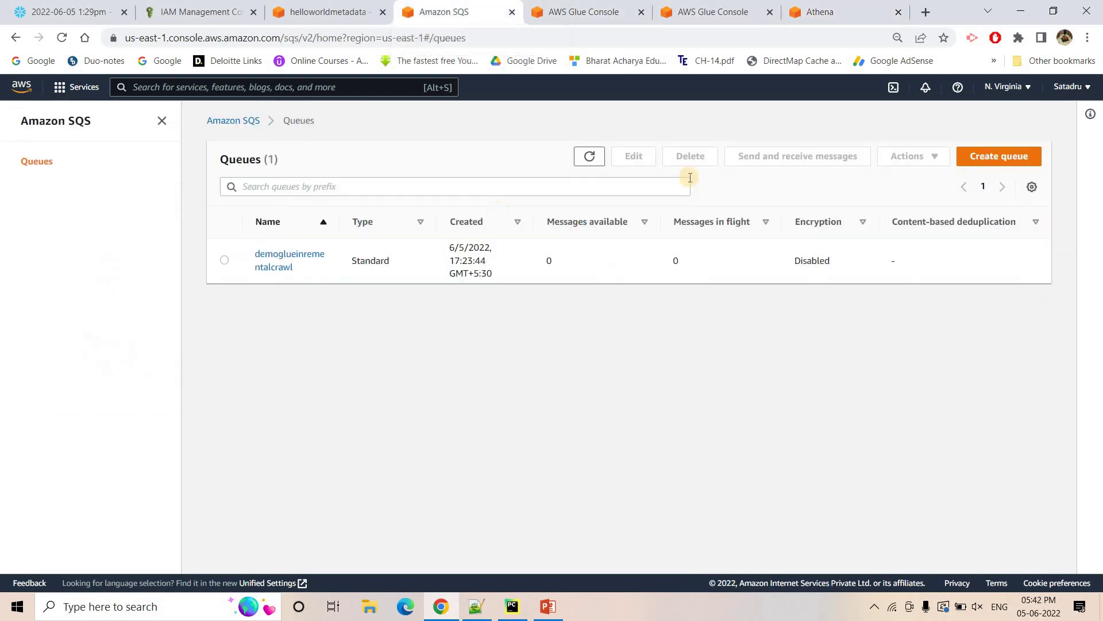
pyautogui.click(591, 156)
pyautogui.hotkey('ctrl', 'Tab')
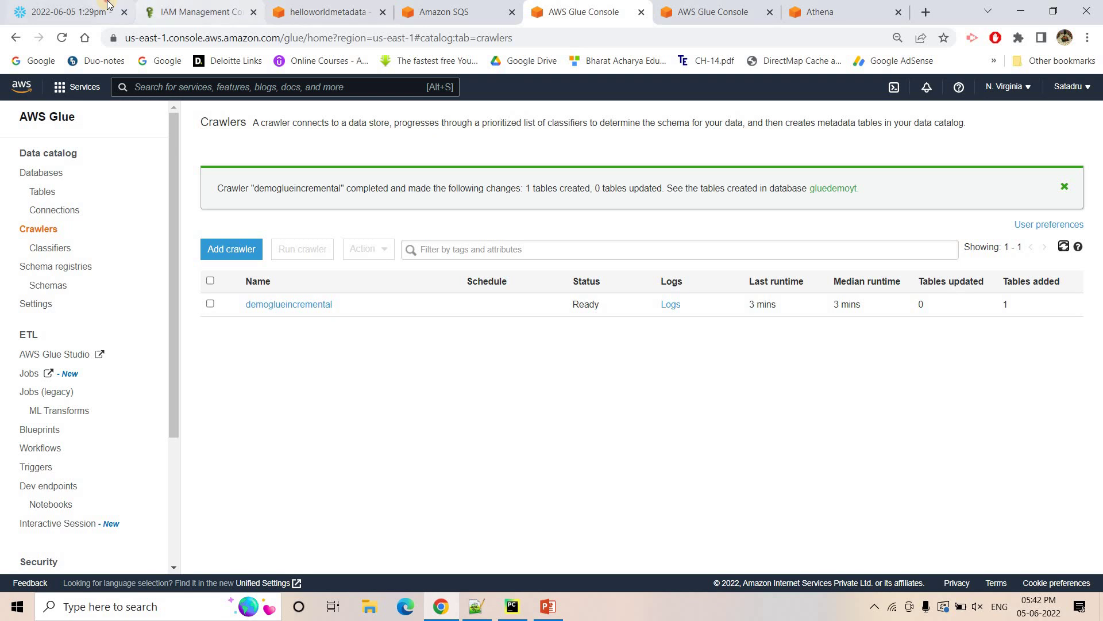
# In Snowflake, run the insert statement that adds five rows to books with publish years 20300 and 20200.
pyautogui.hotkey('ctrl', '1')
pyautogui.scroll(-1, 270, 286)
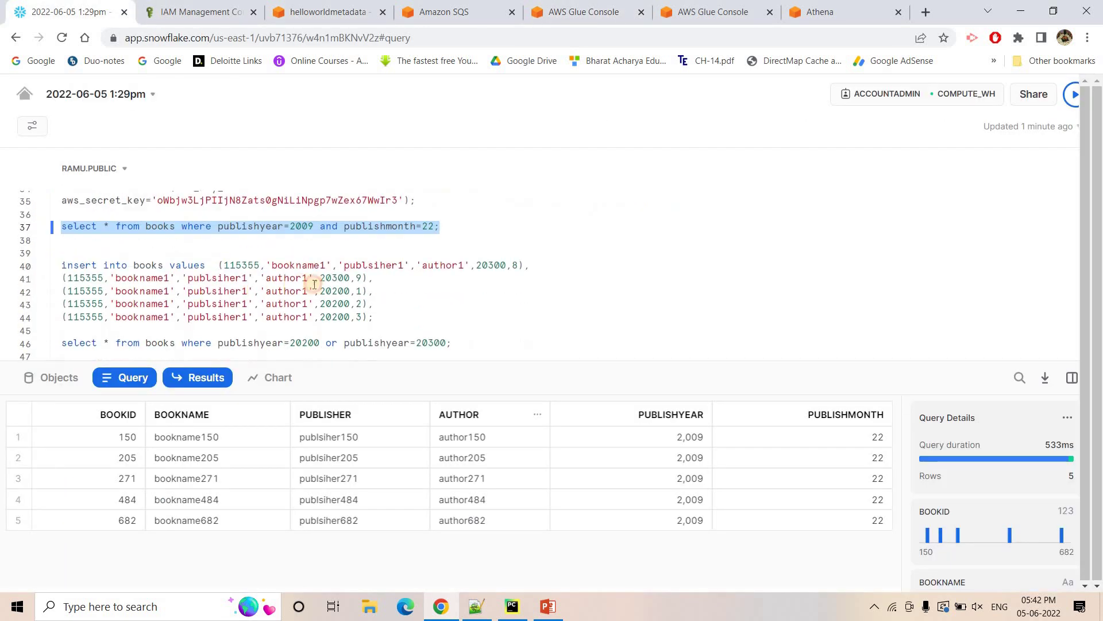
pyautogui.moveTo(102, 261); pyautogui.dragTo(373, 318)
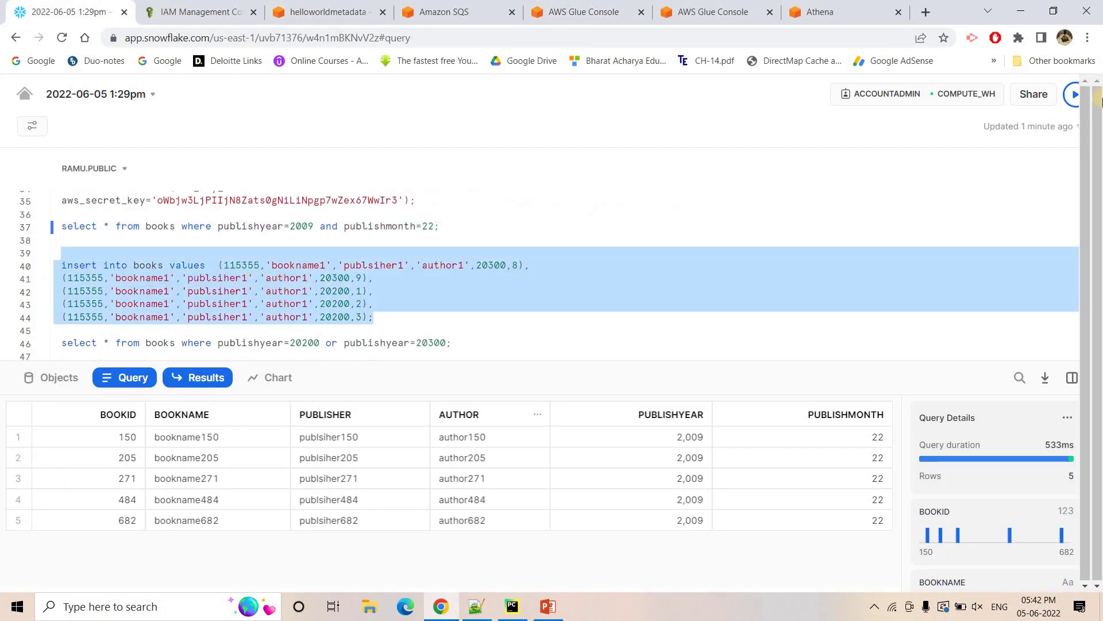
pyautogui.click(269, 278)
pyautogui.hotkey('ctrl', 'Return')
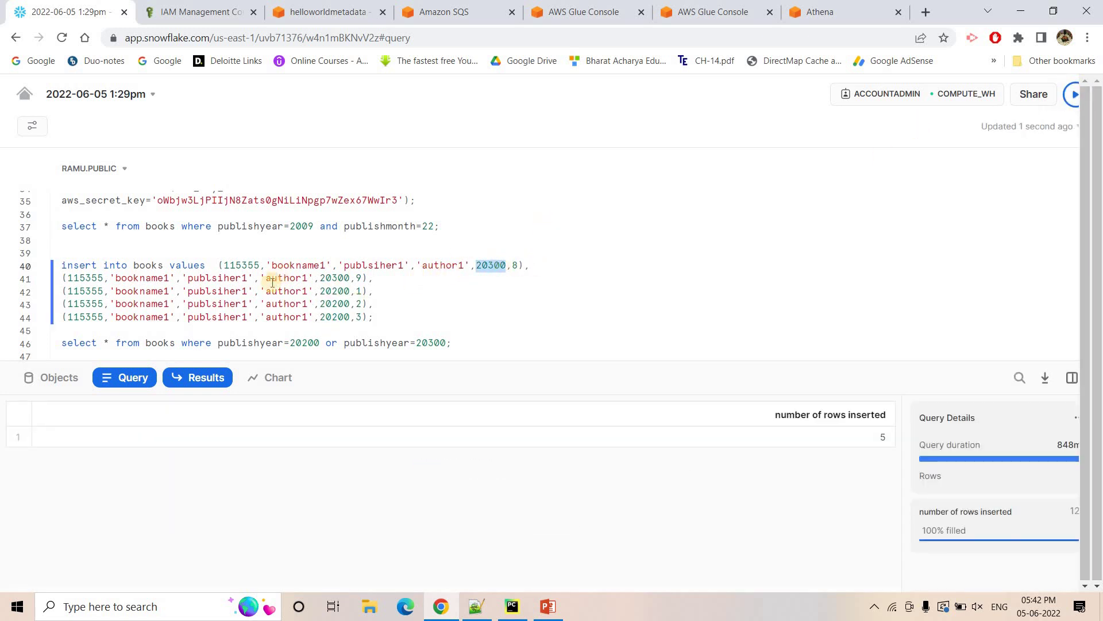
pyautogui.doubleClick(335, 291)
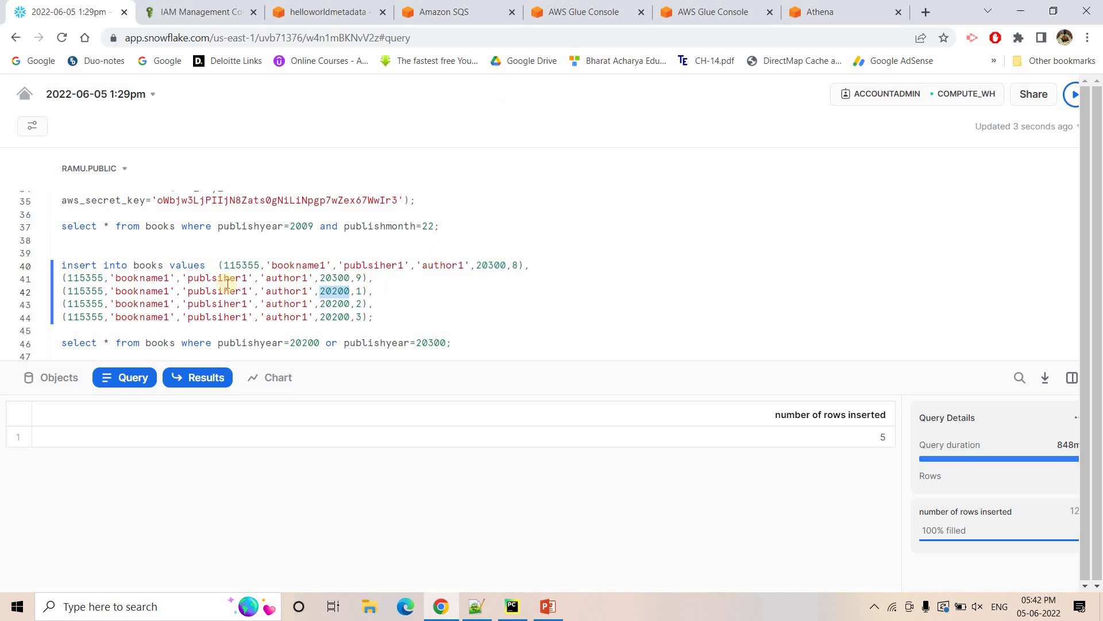
# Query the books table for the newly inserted rows where publishyear is 20200 or 20300.
pyautogui.scroll(-2, 374, 288)
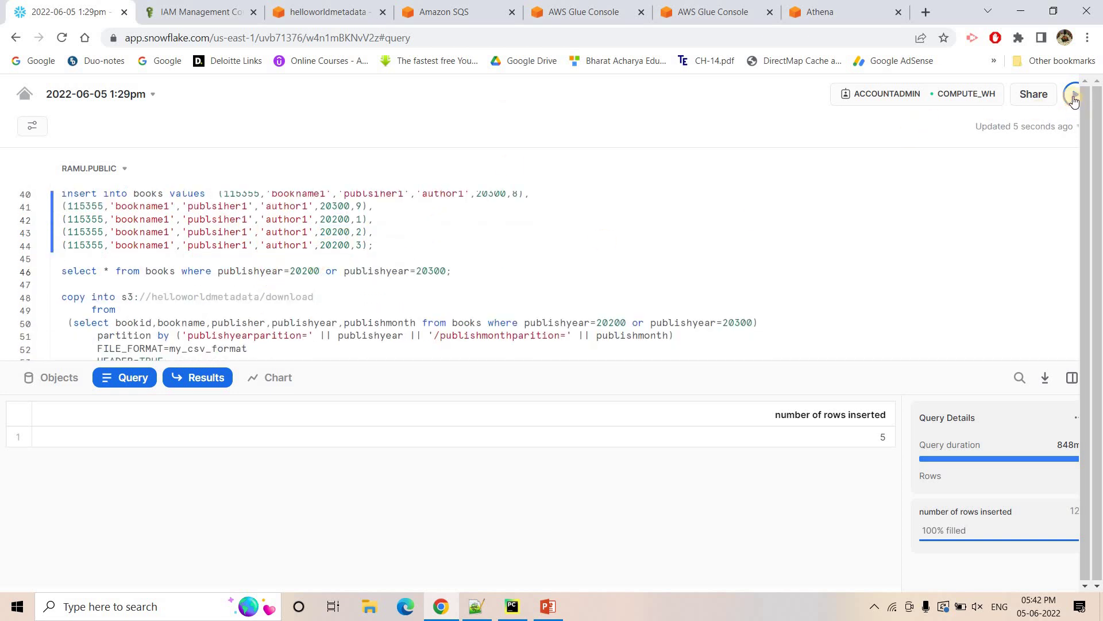
pyautogui.click(293, 271)
pyautogui.hotkey('ctrl', 'Return')
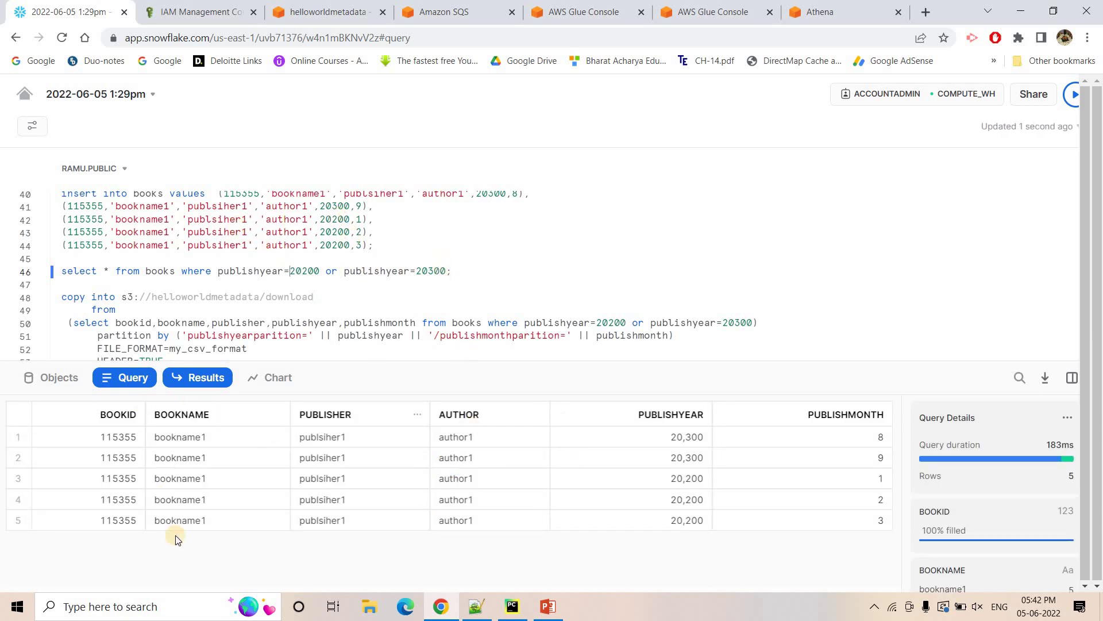
pyautogui.scroll(-1, 356, 259)
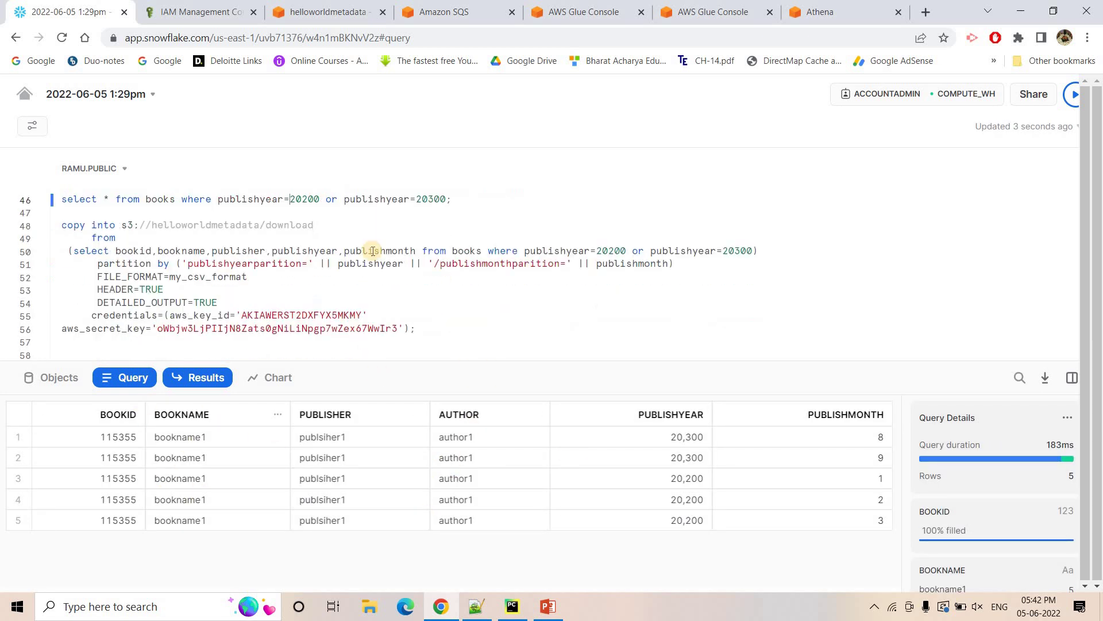
pyautogui.scroll(1, 434, 252)
pyautogui.keyDown('shift'); pyautogui.click(462, 268); pyautogui.keyUp('shift')
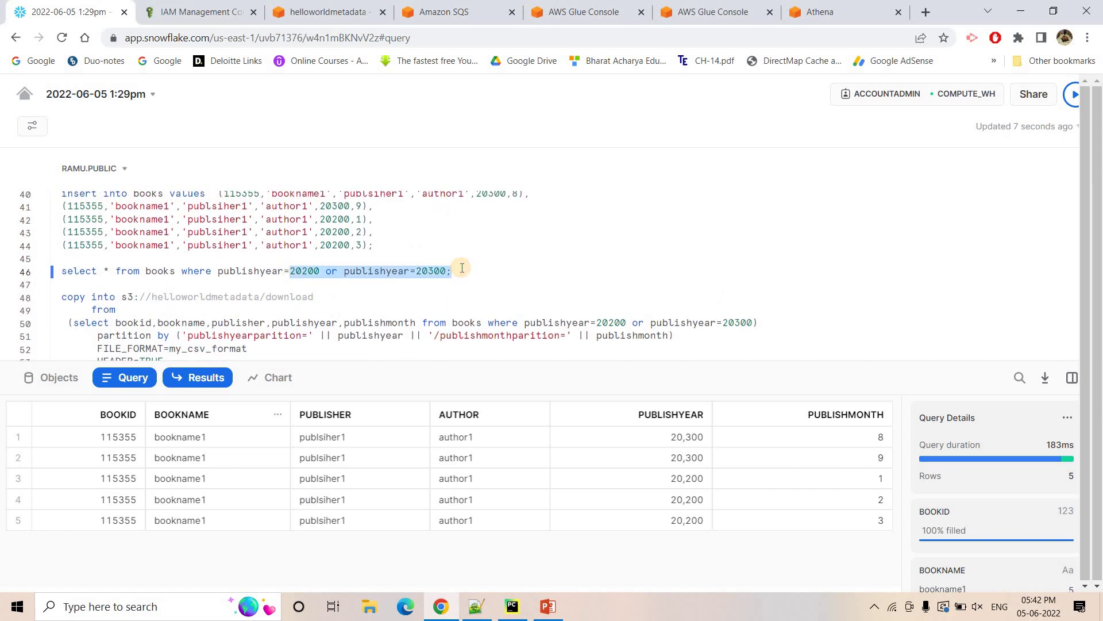
pyautogui.click(462, 268)
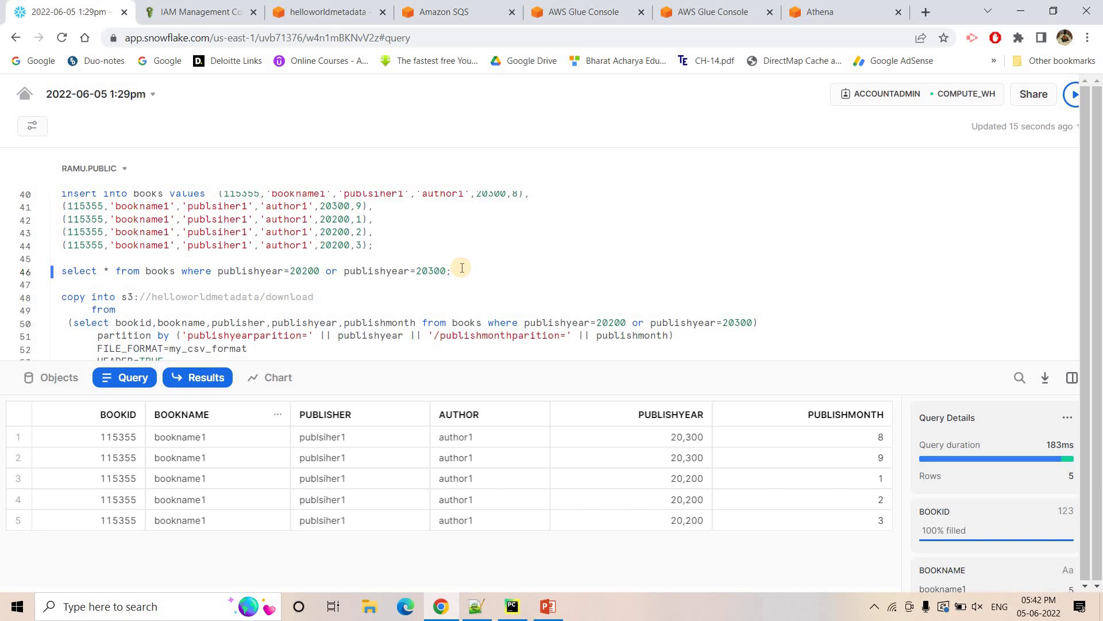
# Run the copy into statement that exports books rows with publishyear 20200 or 20300 to s3://helloworldmetadata/download, partitioned by publish year and month.
pyautogui.scroll(-1, 345, 266)
pyautogui.moveTo(73, 248); pyautogui.dragTo(711, 242)
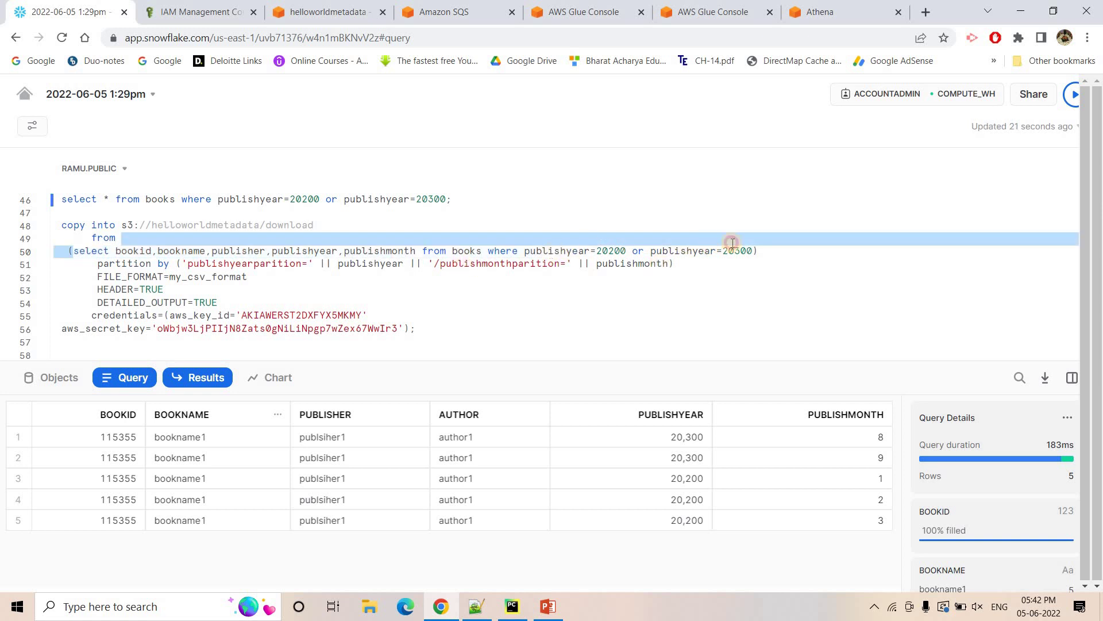
pyautogui.click(632, 252)
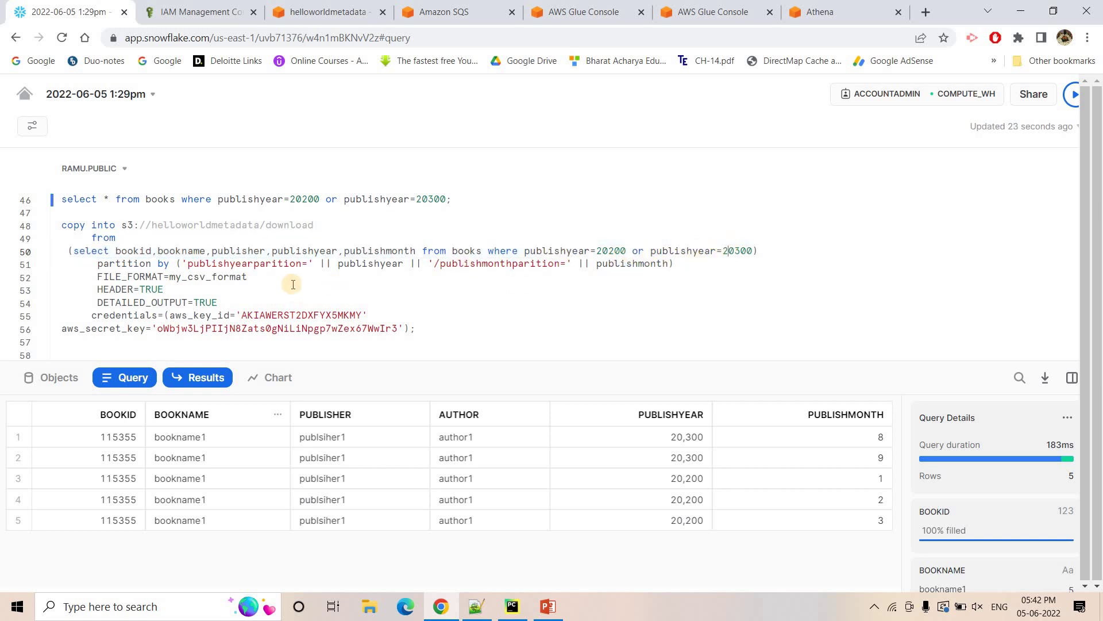
pyautogui.hotkey('ctrl', 'Return')
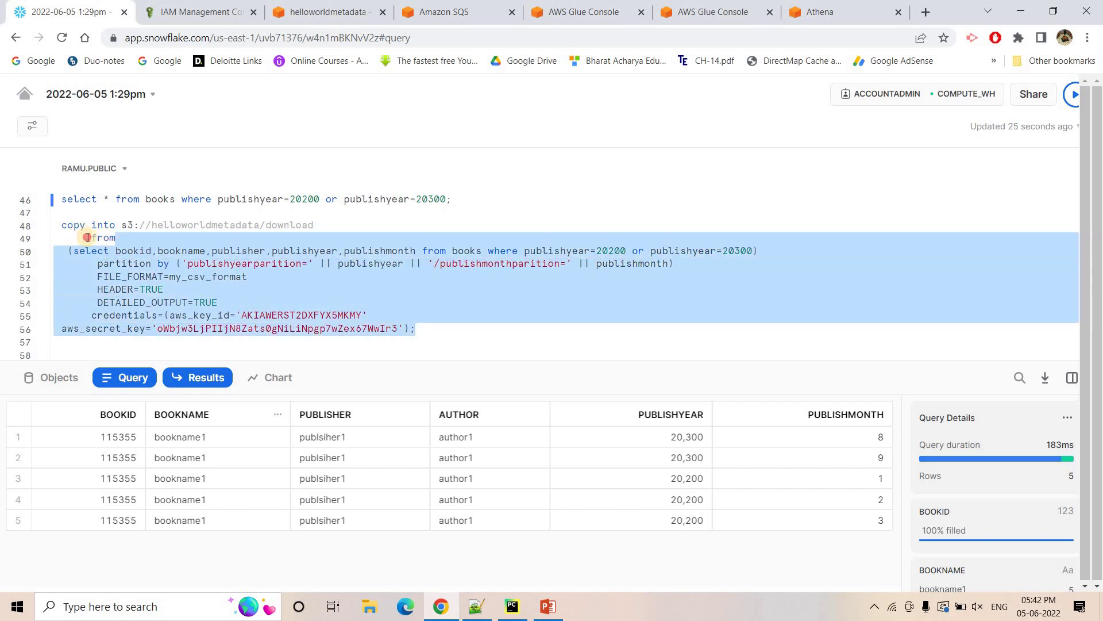
pyautogui.click(1069, 99)
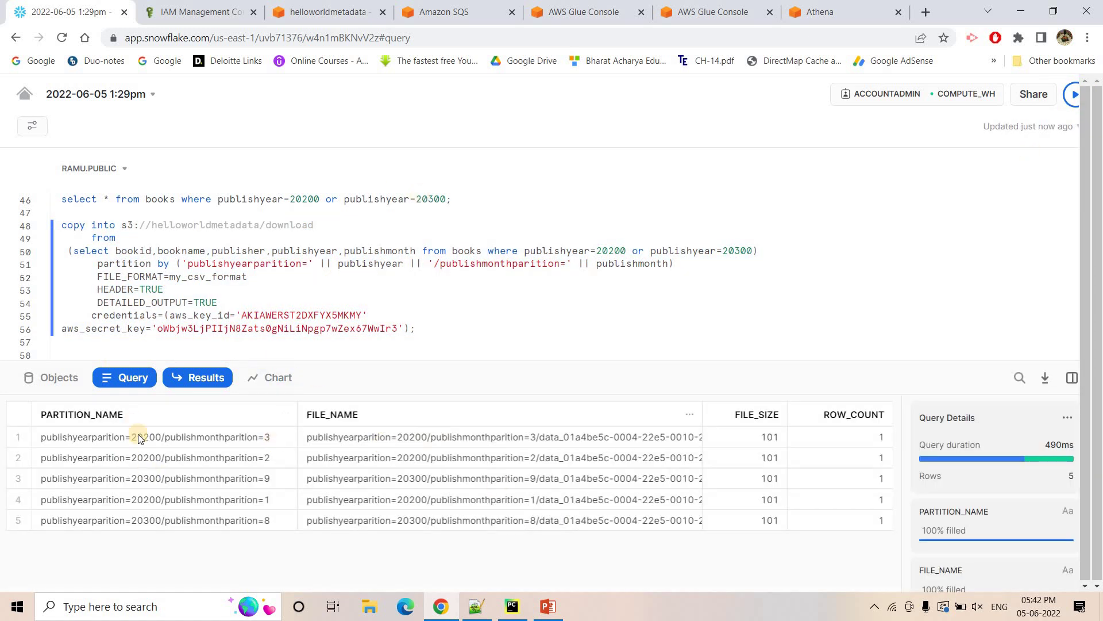
# In the S3 helloworldmetadata bucket, open the download/ folder and check its publish-year partition folders.
pyautogui.click(329, 11)
pyautogui.scroll(-1, 396, 343)
pyautogui.scroll(-8, 395, 344)
pyautogui.scroll(9, 409, 230)
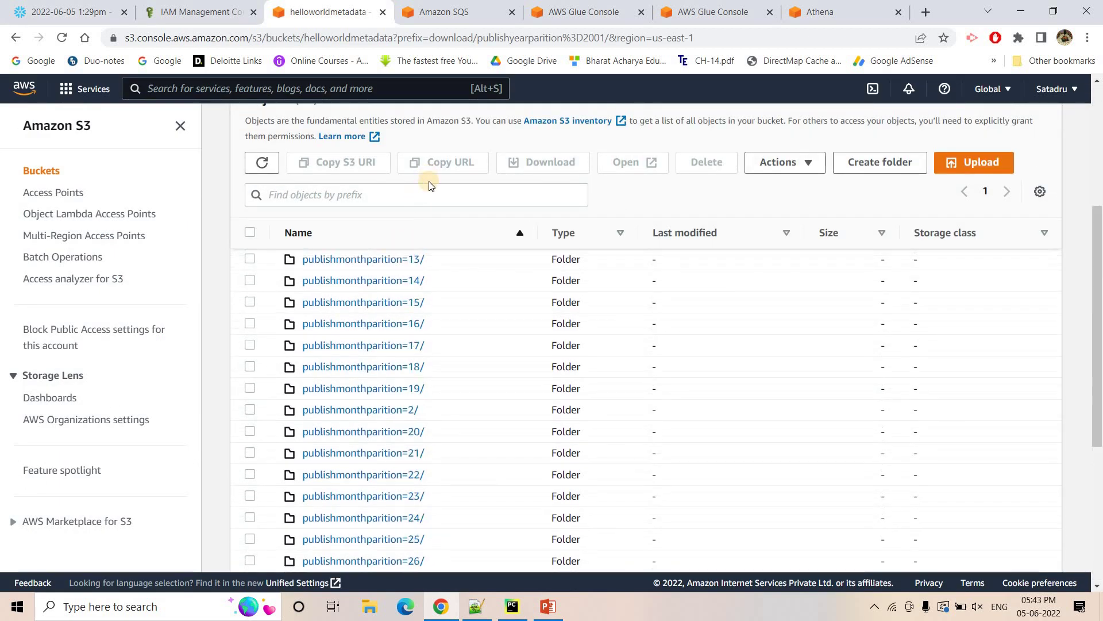
pyautogui.click(503, 136)
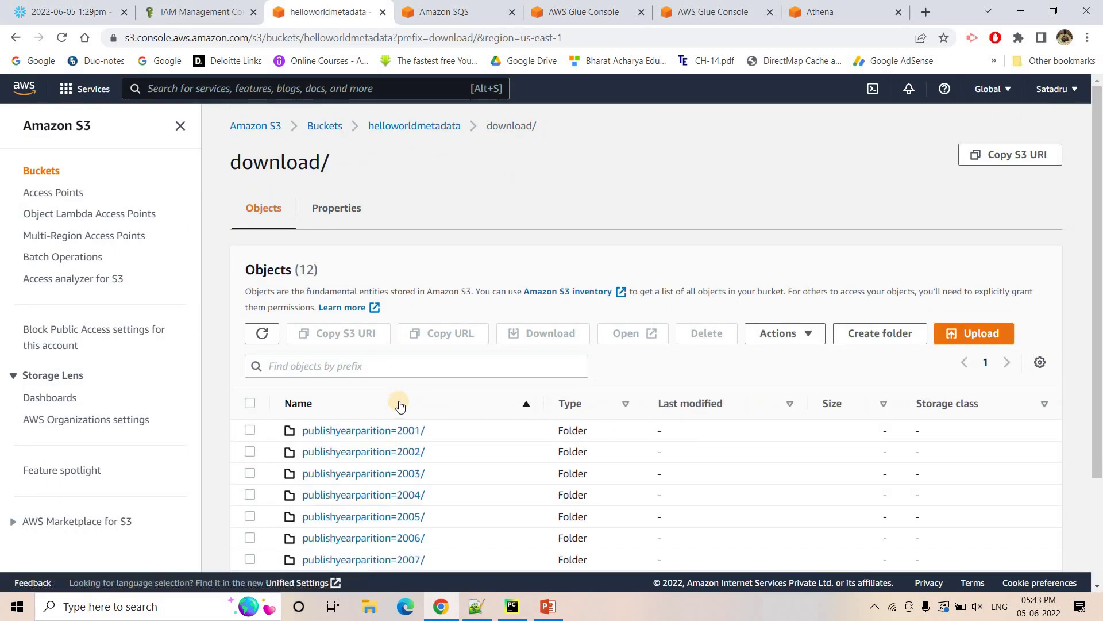
pyautogui.scroll(-2, 369, 519)
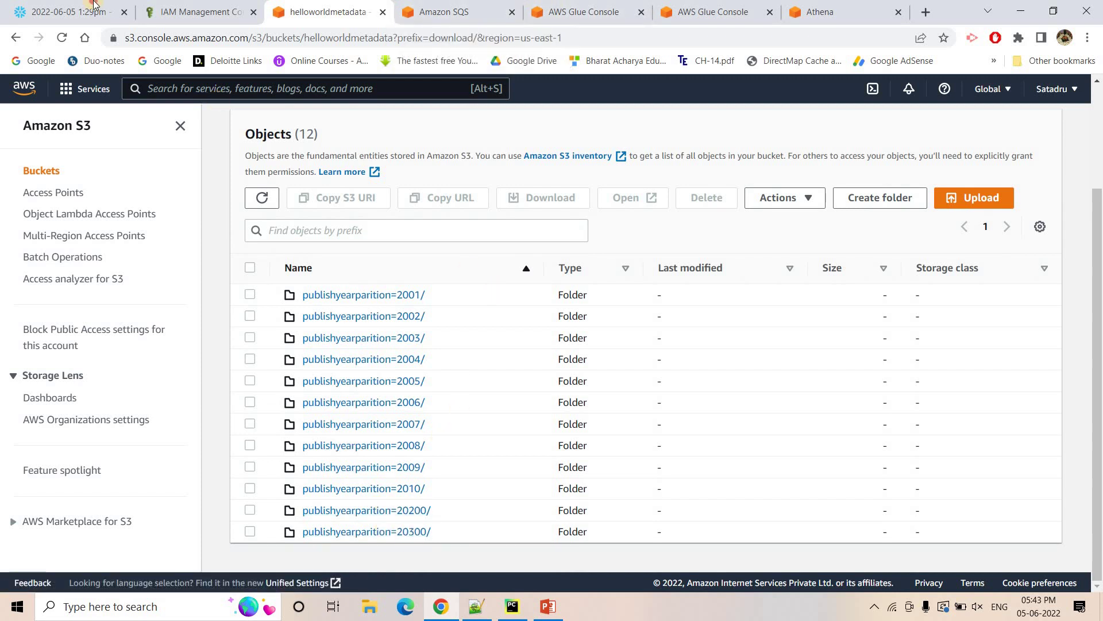
# Switch to Amazon SQS and refresh the queues list to check the available messages of the demoglueincrementalcrawl queue.
pyautogui.hotkey('ctrl', '1')
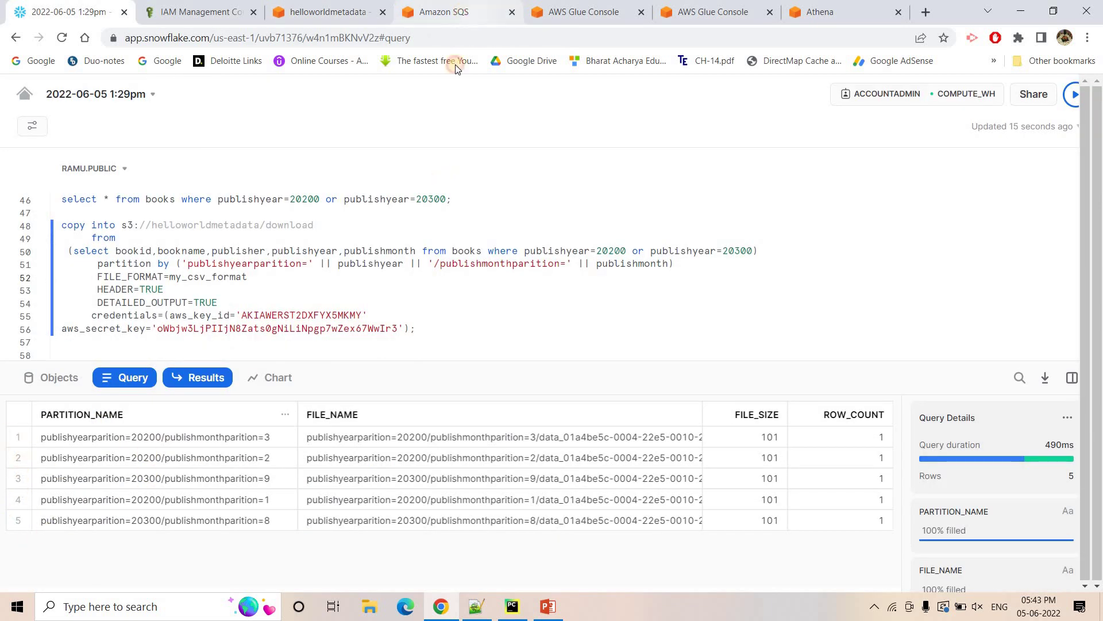
pyautogui.click(462, 19)
pyautogui.click(589, 156)
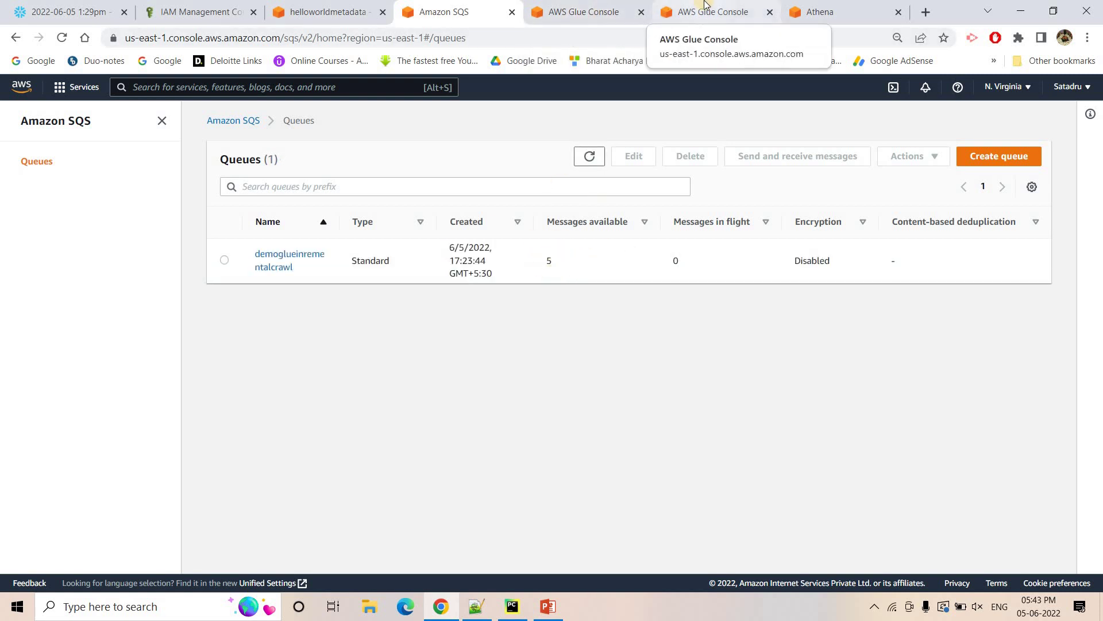
# In the Snowflake worksheet, copy the books select statement for publishyear 20200 or 20300 and rerun it.
pyautogui.click(822, 12)
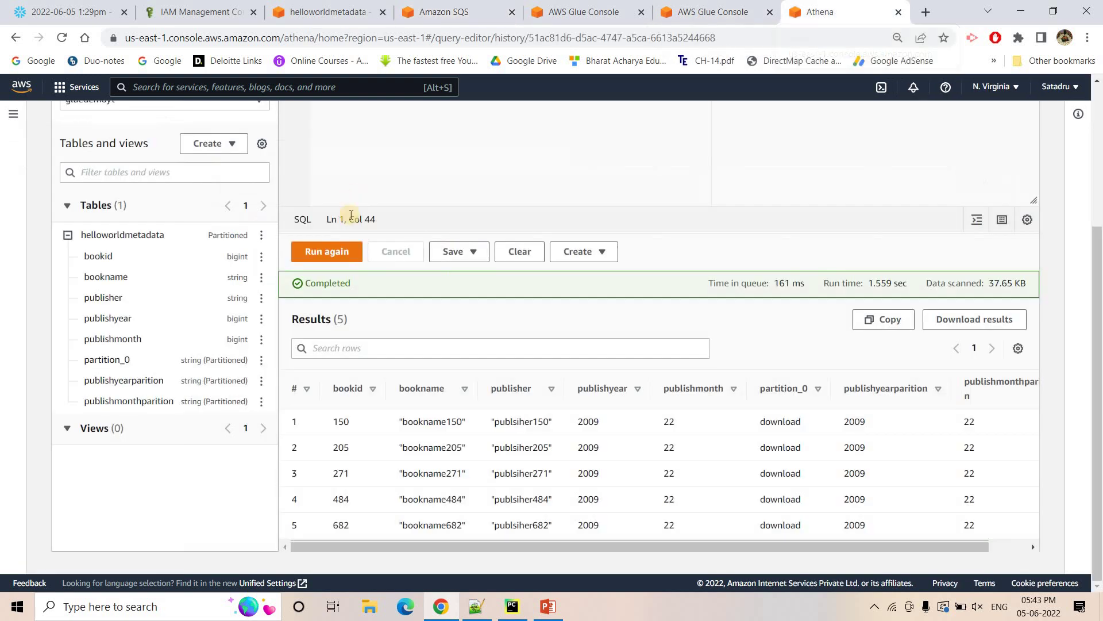
pyautogui.scroll(3, 531, 182)
pyautogui.click(770, 162)
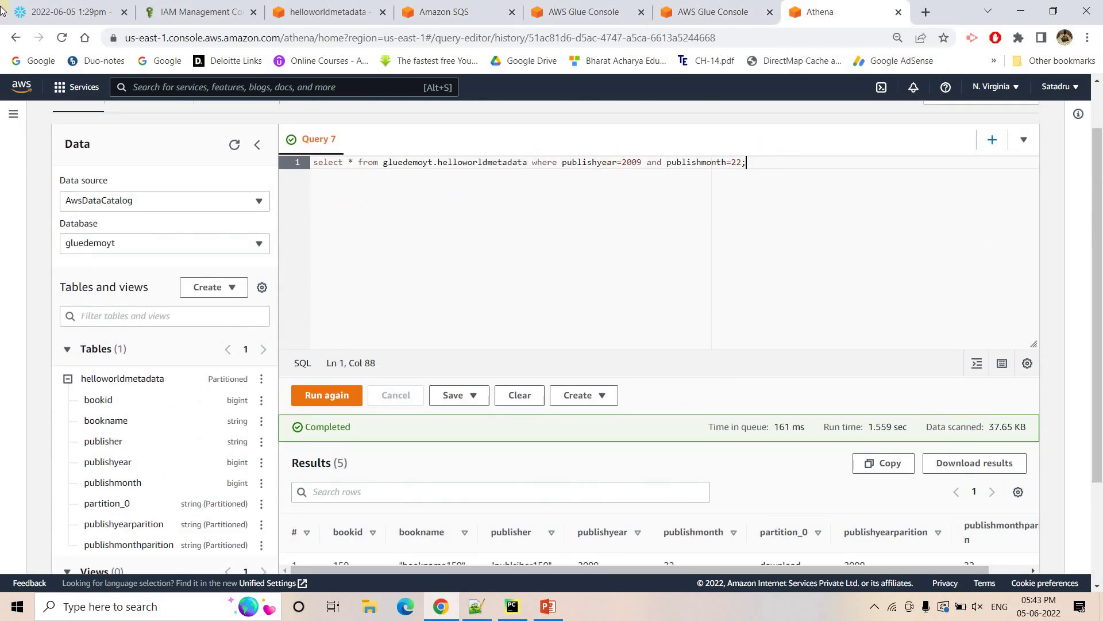
pyautogui.click(22, 6)
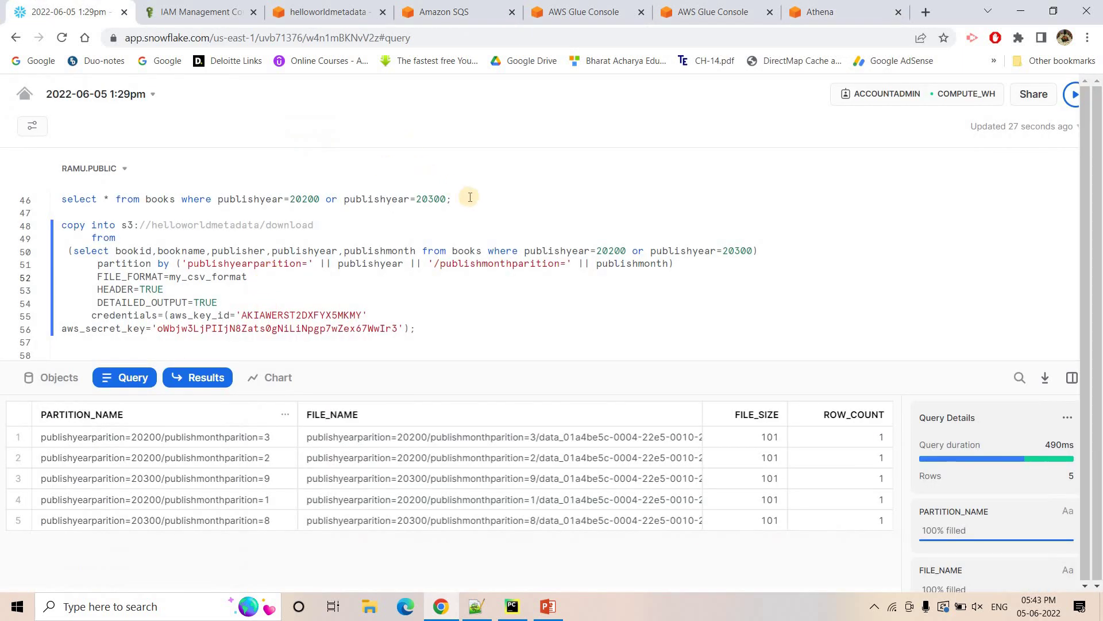
pyautogui.moveTo(451, 199); pyautogui.dragTo(60, 199)
pyautogui.hotkey('ctrl', 'c')
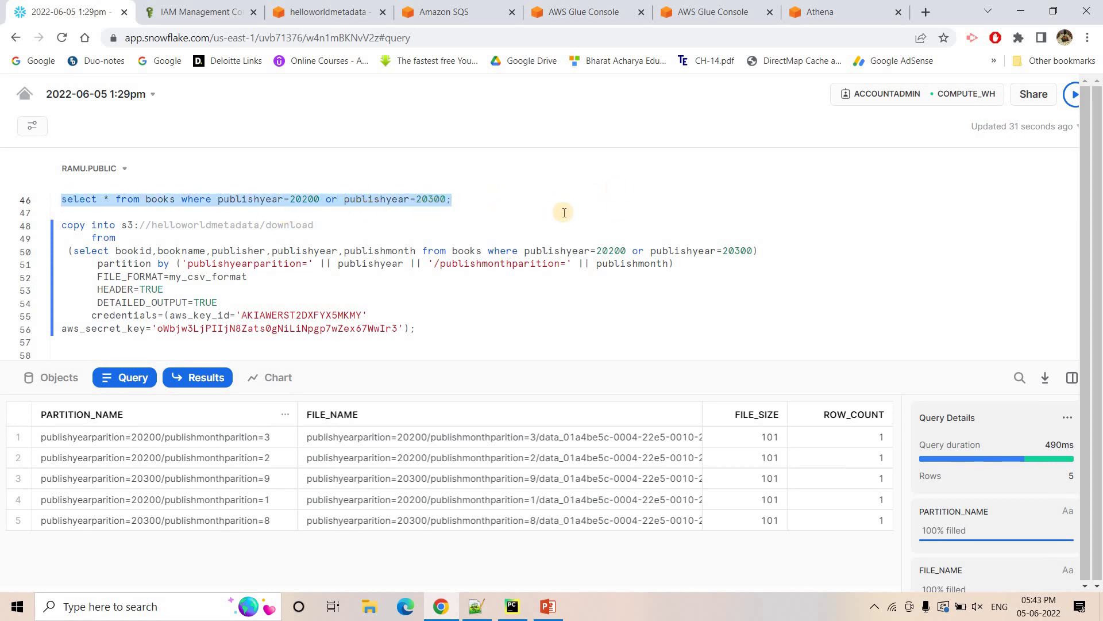
pyautogui.click(1072, 97)
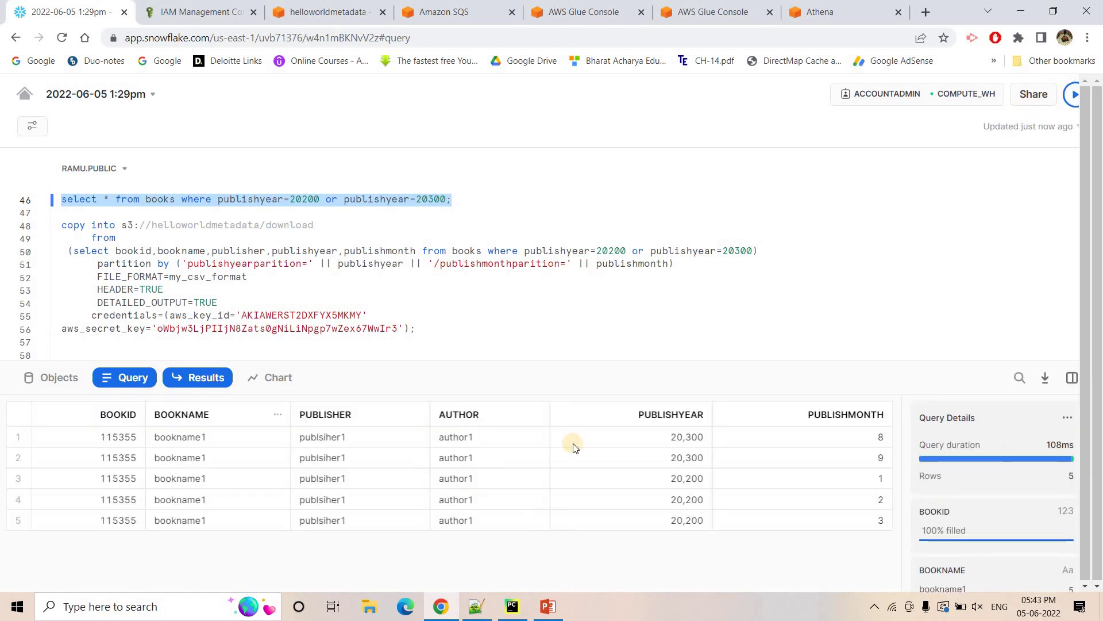
# In Athena, paste the copied select statement below the existing query and replace the books table with gluedemoyt.helloworldmetadata.
pyautogui.click(811, 12)
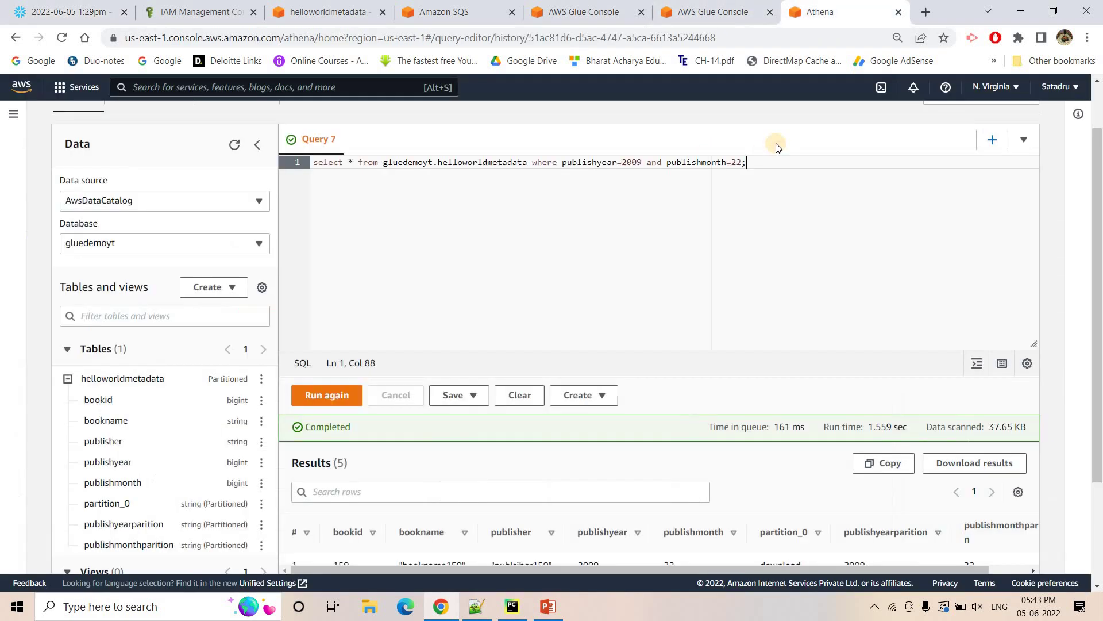
pyautogui.press('Return')
pyautogui.press('Return')
pyautogui.hotkey('ctrl', 'v')
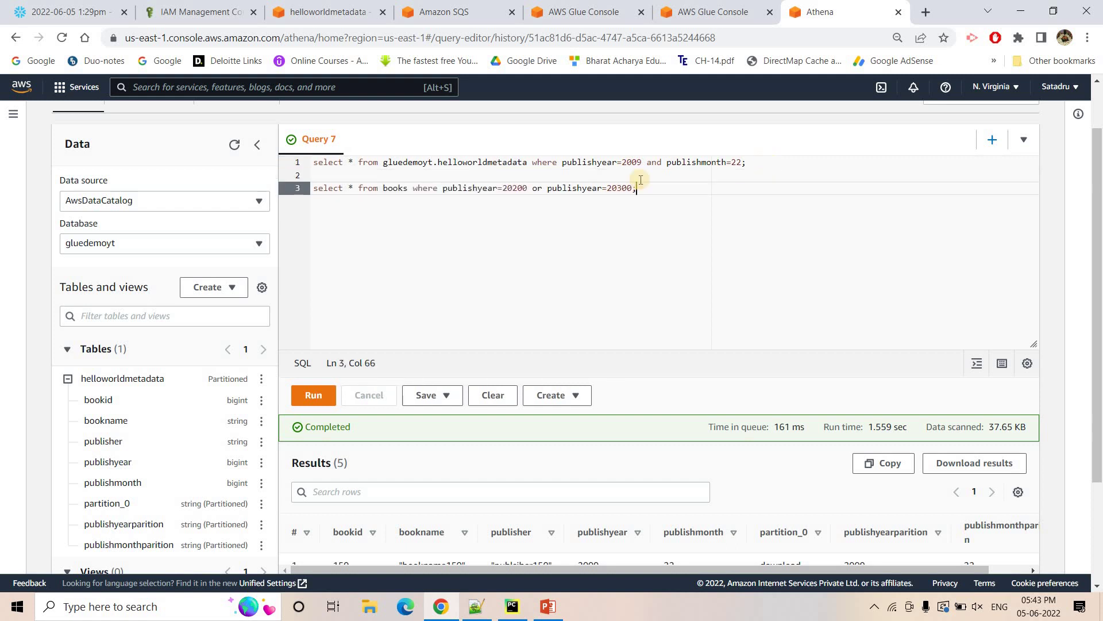
pyautogui.doubleClick(427, 163)
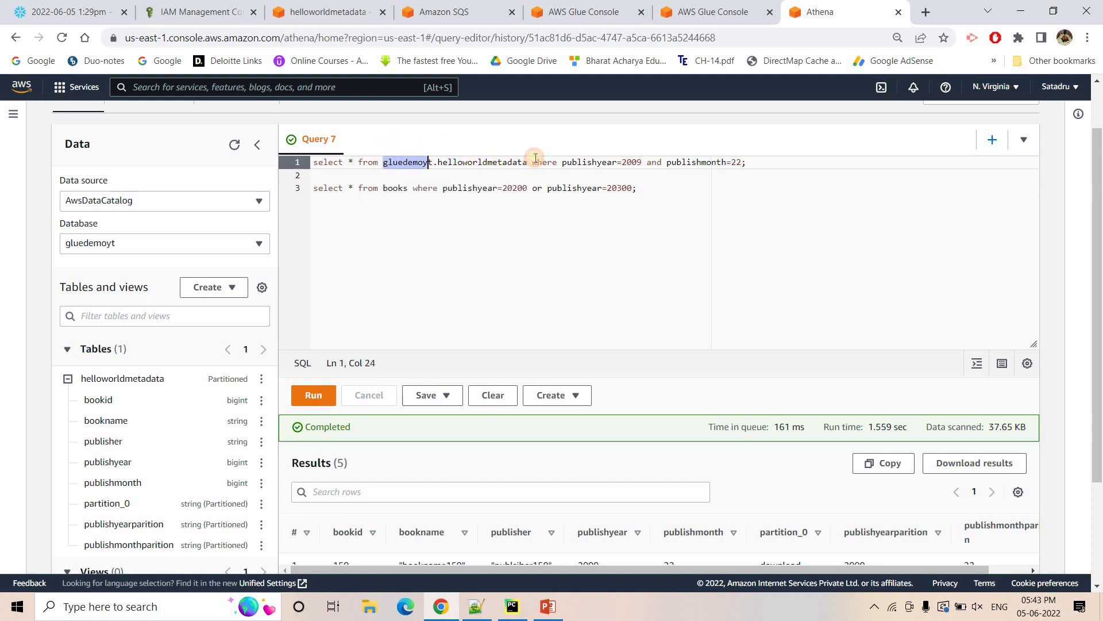
pyautogui.keyDown('shift'); pyautogui.click(526, 162); pyautogui.keyUp('shift')
pyautogui.hotkey('ctrl', 'c')
pyautogui.doubleClick(394, 189)
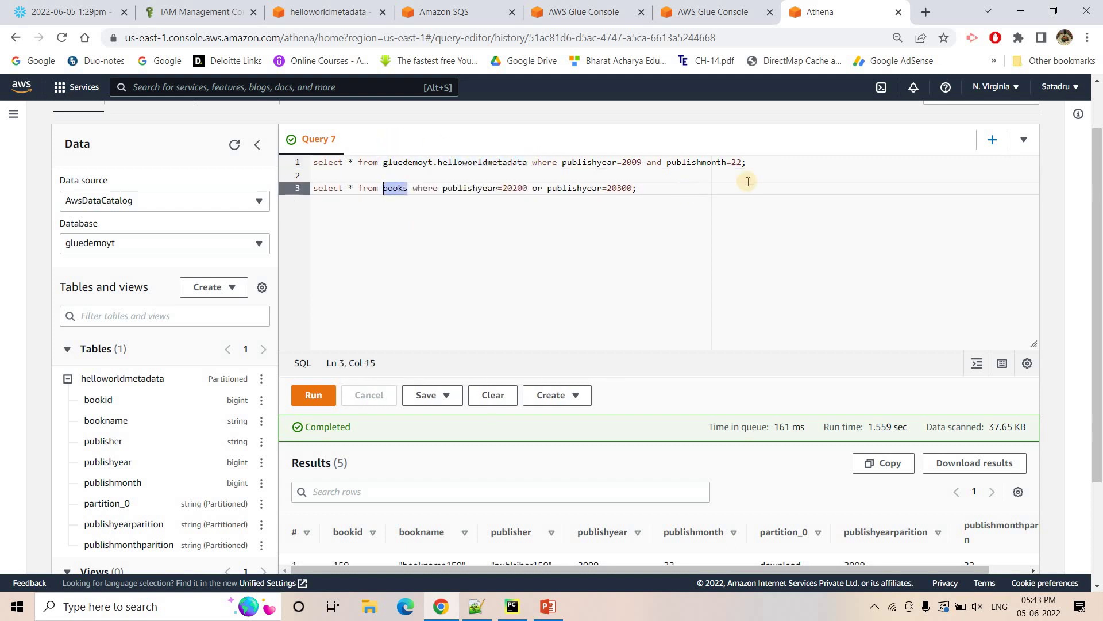
pyautogui.hotkey('ctrl', 'v')
# Run only the new Athena query for publishyear 20200 or 20300 and review its results.
pyautogui.moveTo(826, 187); pyautogui.dragTo(667, 189)
pyautogui.keyDown('shift'); pyautogui.click(309, 189); pyautogui.keyUp('shift')
pyautogui.click(314, 395)
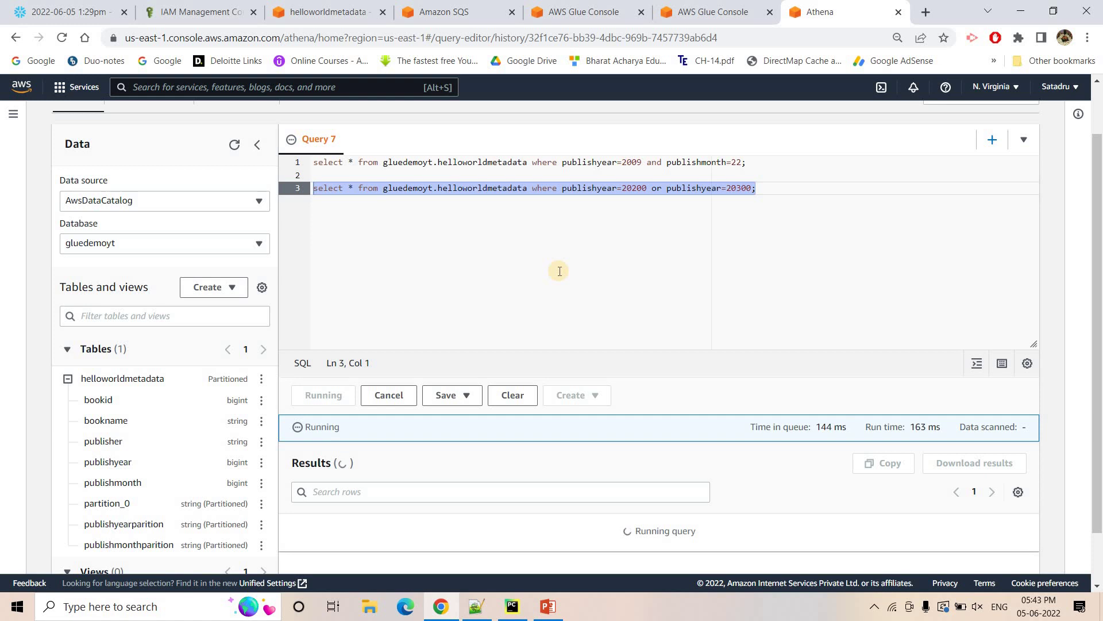
pyautogui.scroll(-2, 550, 301)
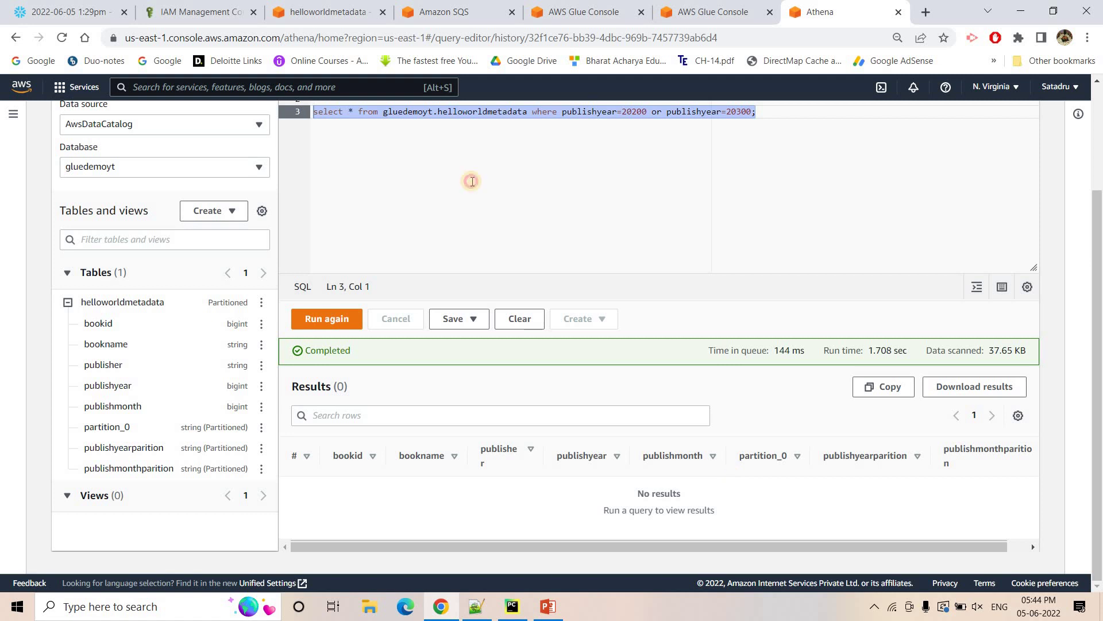
pyautogui.click(470, 181)
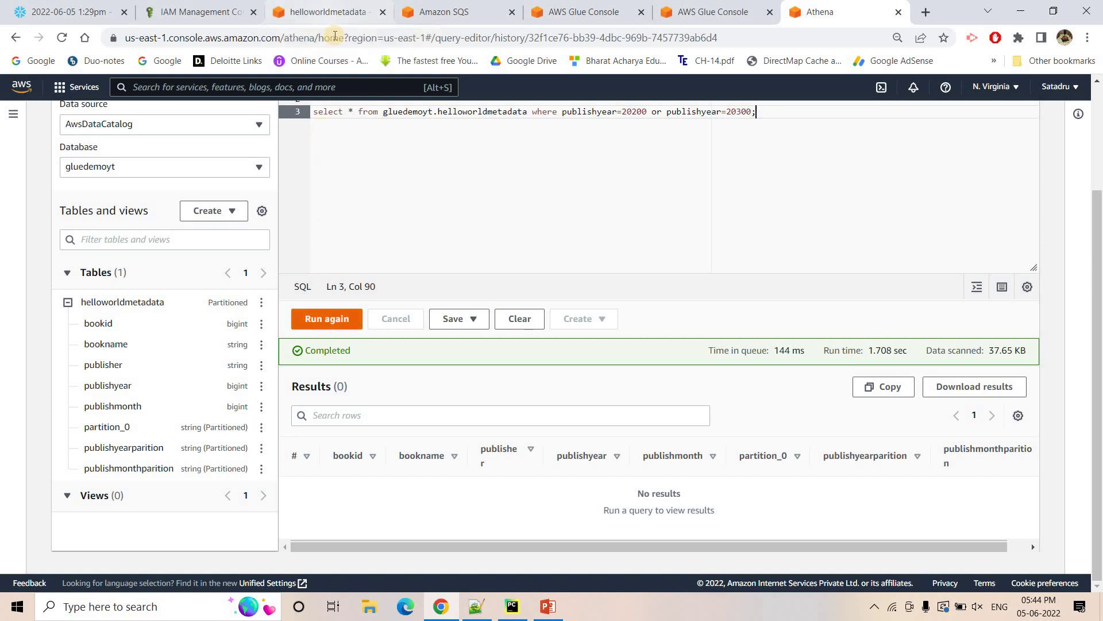
# Review the S3 partition folders, the Glue table's details, the Athena query and the SQS queue's available messages.
pyautogui.click(329, 11)
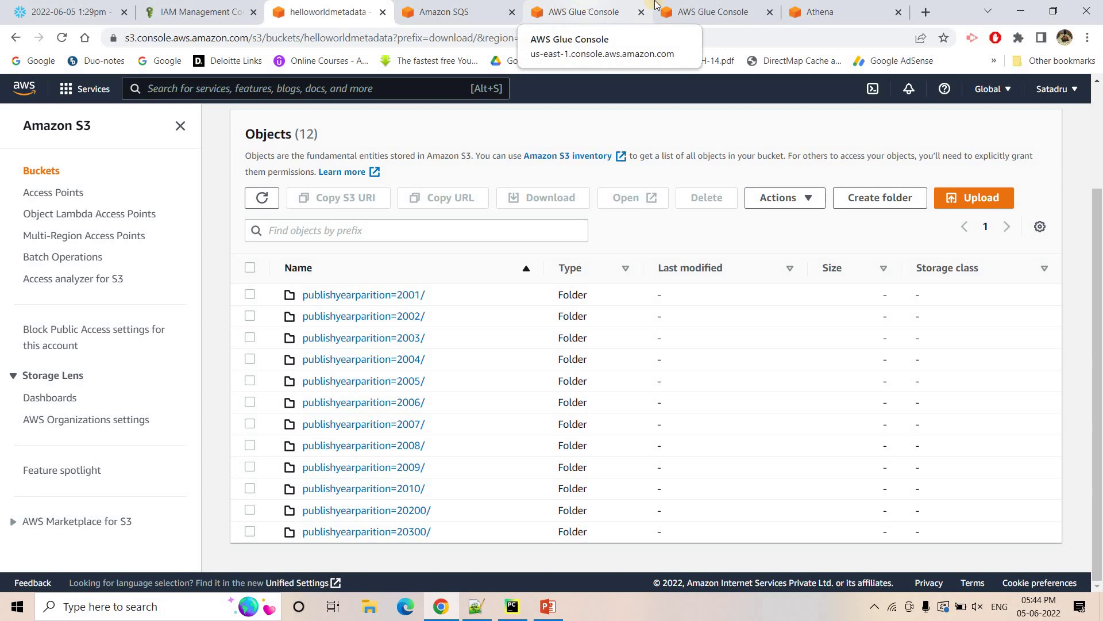
pyautogui.click(713, 12)
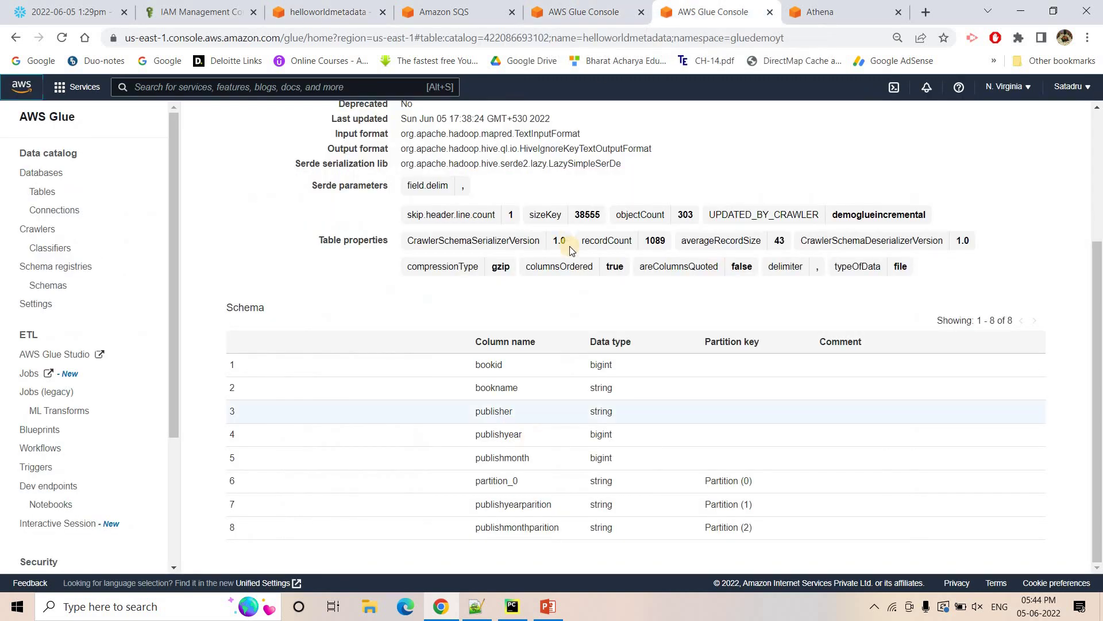
pyautogui.click(842, 10)
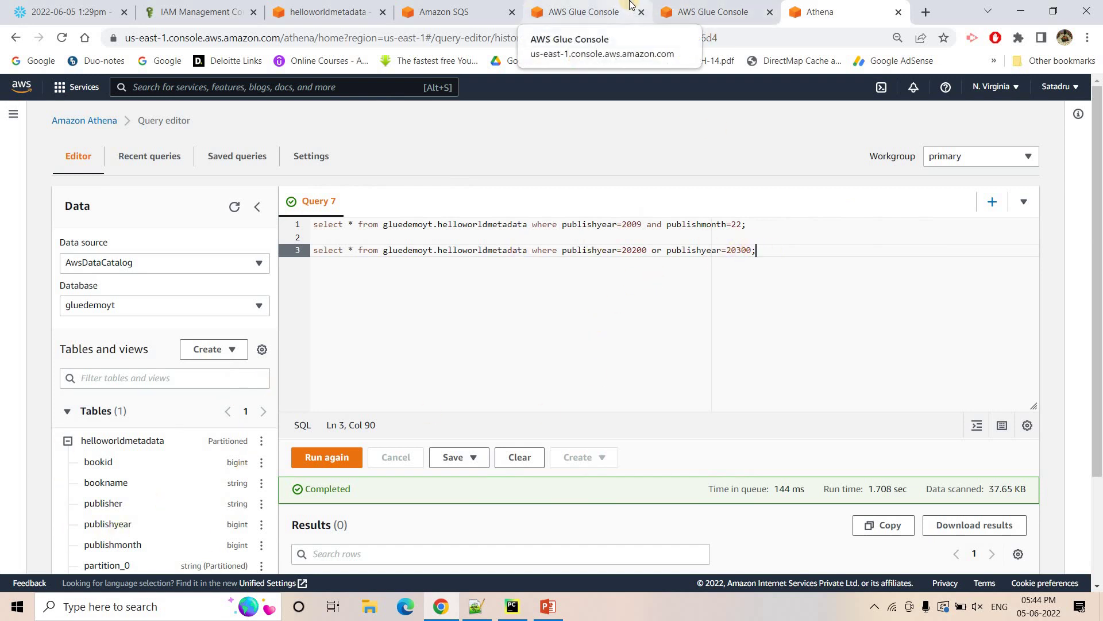
pyautogui.click(349, 8)
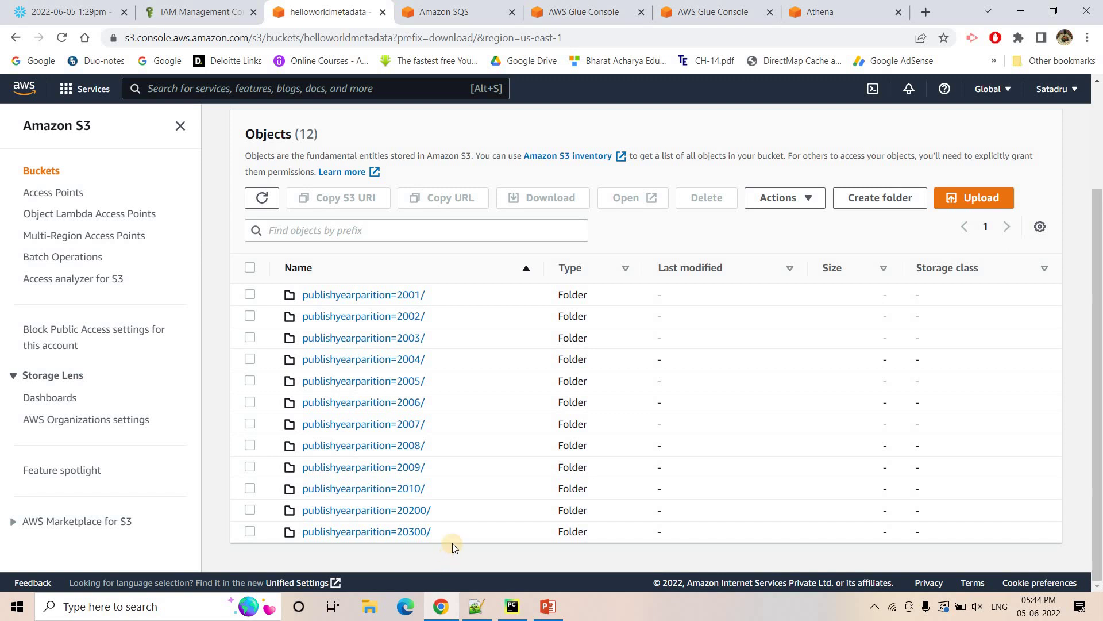
pyautogui.click(475, 6)
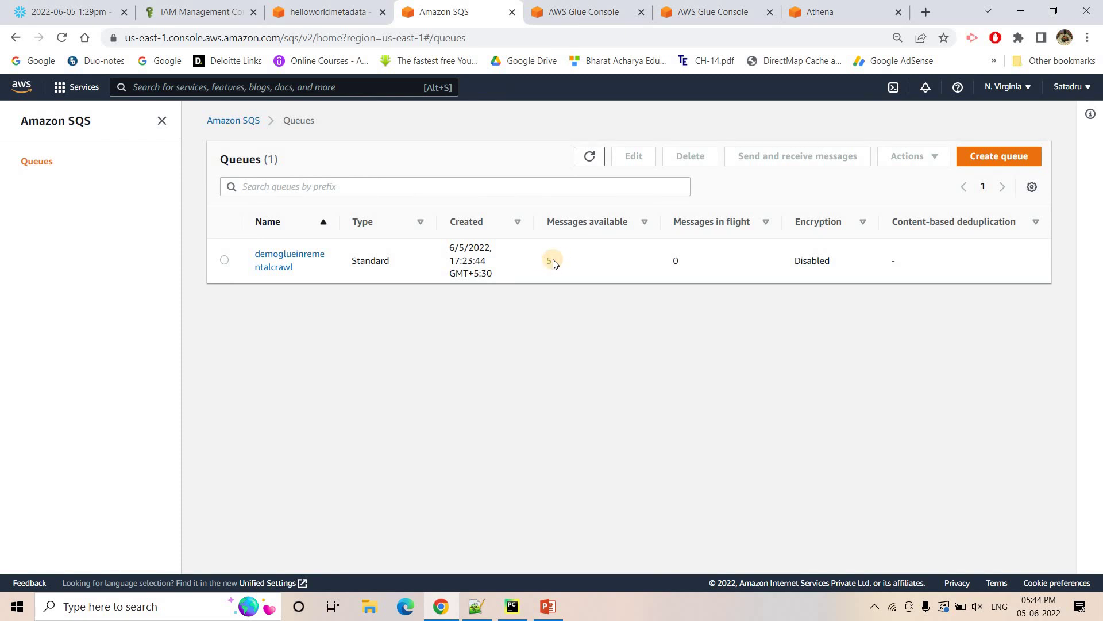
# In the AWS Glue crawlers list, run the demoglueincremental crawler and refresh the list to check its status.
pyautogui.click(598, 10)
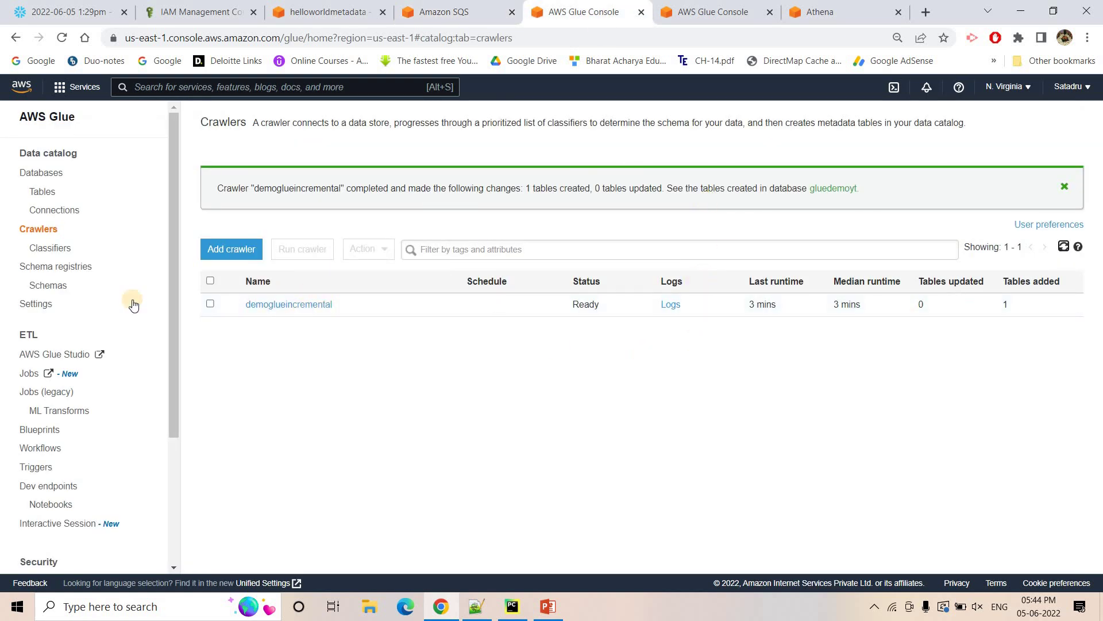
pyautogui.click(211, 305)
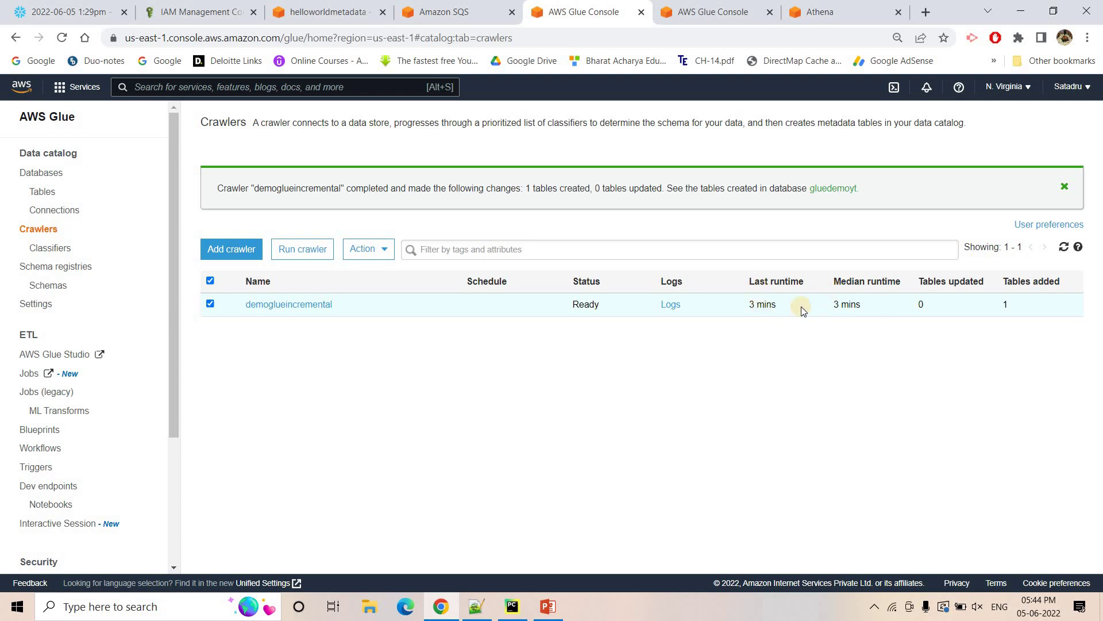
pyautogui.click(291, 262)
pyautogui.click(308, 257)
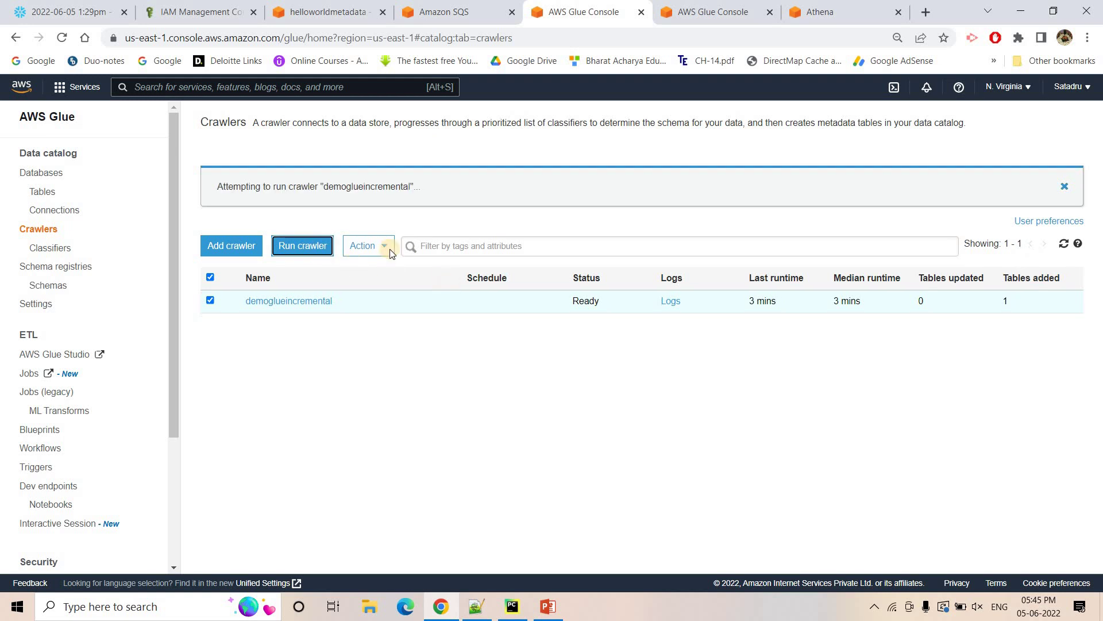
pyautogui.click(1063, 244)
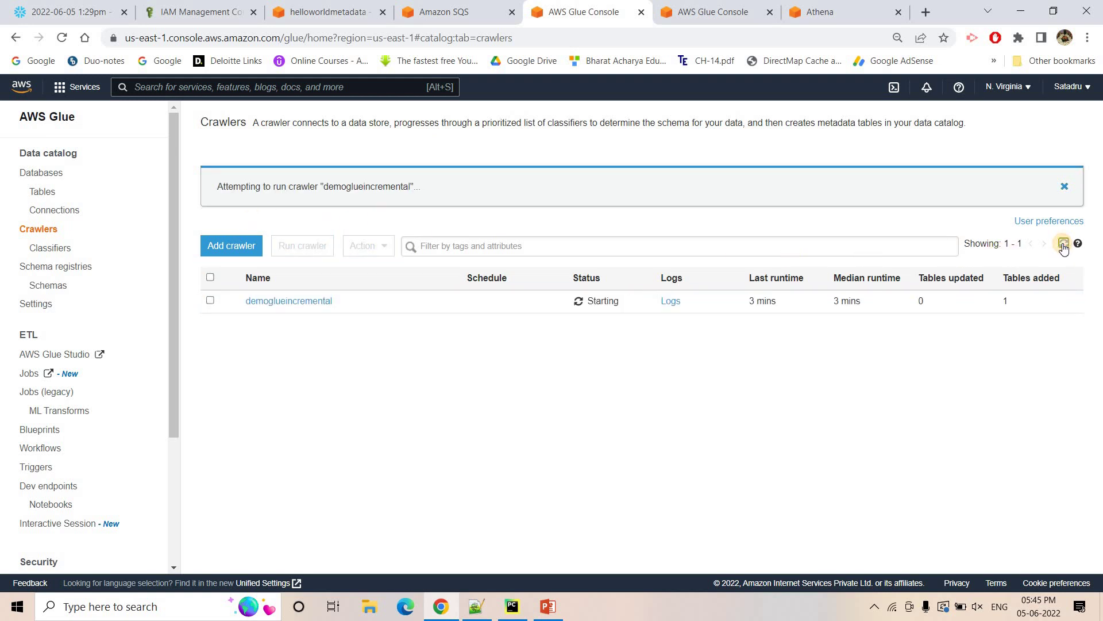
# Refresh the SQS queues list repeatedly to monitor the available messages, and recheck the crawler's status in Glue.
pyautogui.click(448, 5)
pyautogui.click(590, 161)
pyautogui.click(586, 155)
pyautogui.click(587, 155)
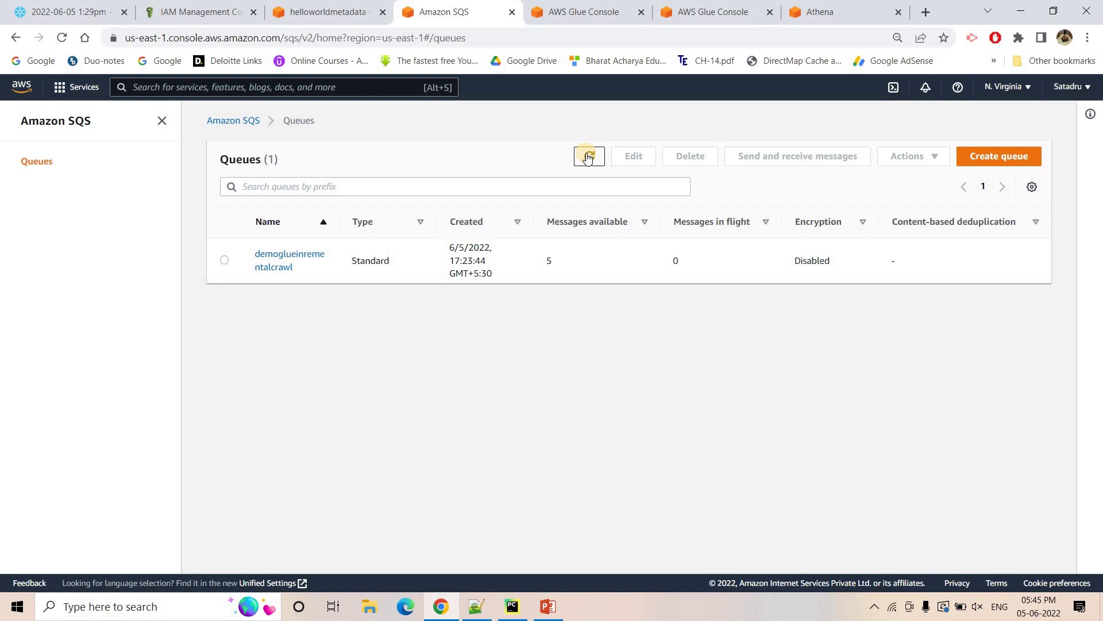
pyautogui.click(587, 155)
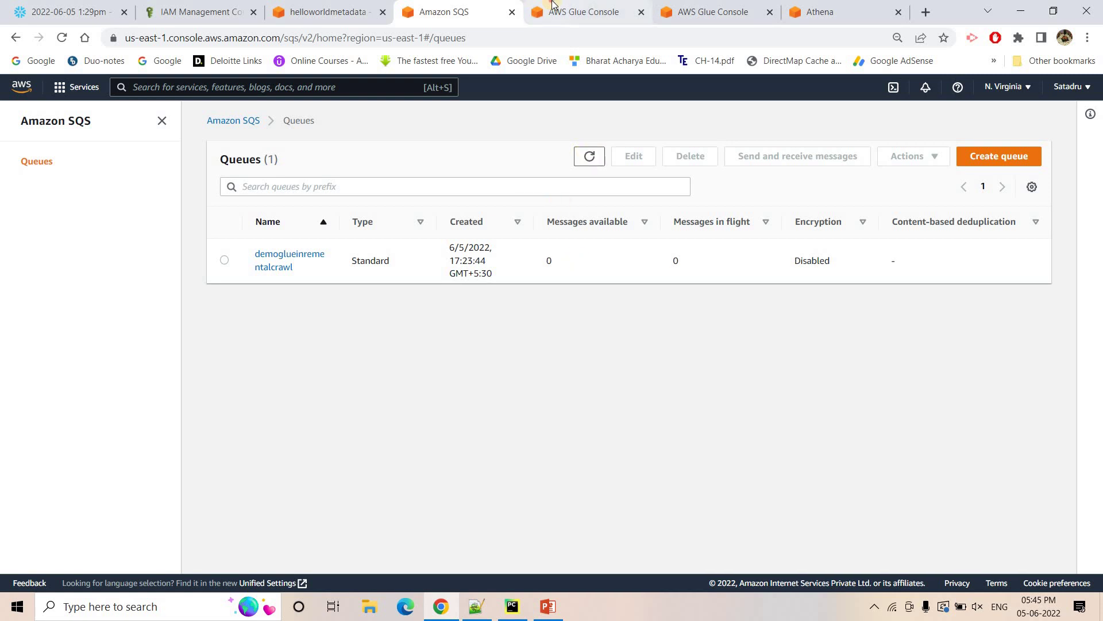
pyautogui.click(582, 11)
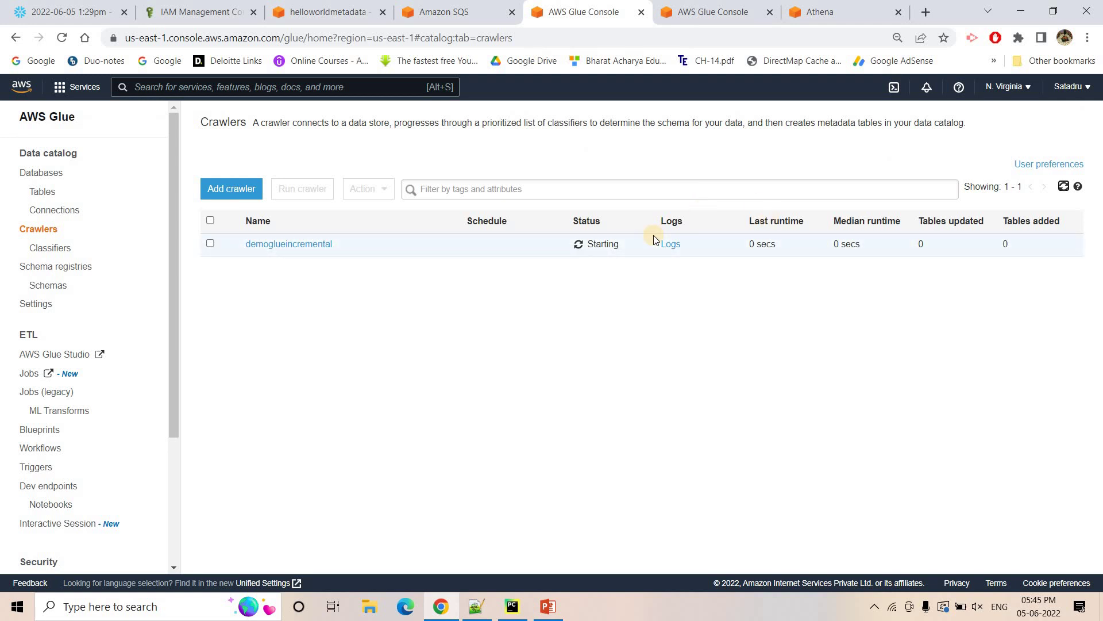
# Look over the Athena query for publishyear 20200 or 20300, and refresh the Glue crawlers list to monitor demoglueincremental's status.
pyautogui.hotkey('ctrl', 'Tab')
pyautogui.hotkey('ctrl', 'Tab')
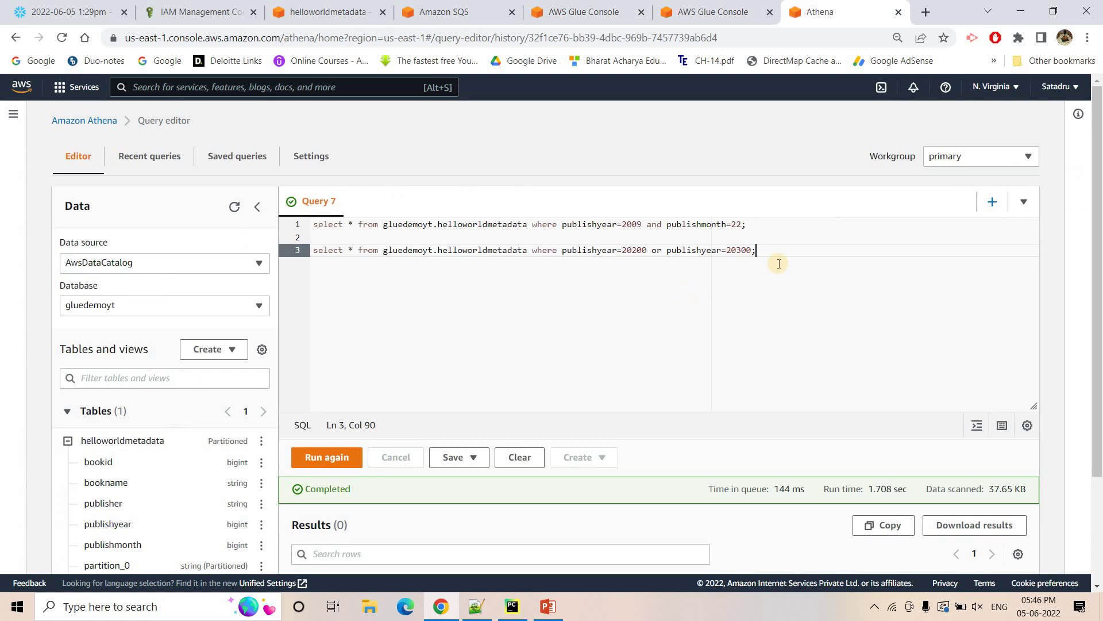
pyautogui.click(292, 255)
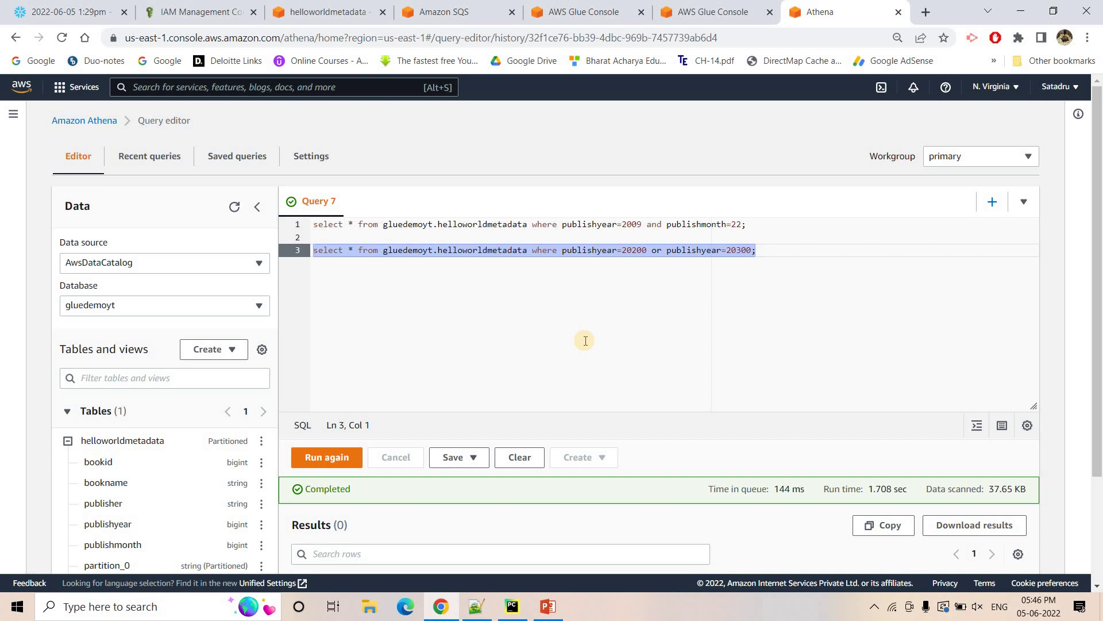
pyautogui.click(702, 304)
pyautogui.hotkey('ctrl', 'shift', 'Tab')
pyautogui.hotkey('ctrl', 'shift', 'Tab')
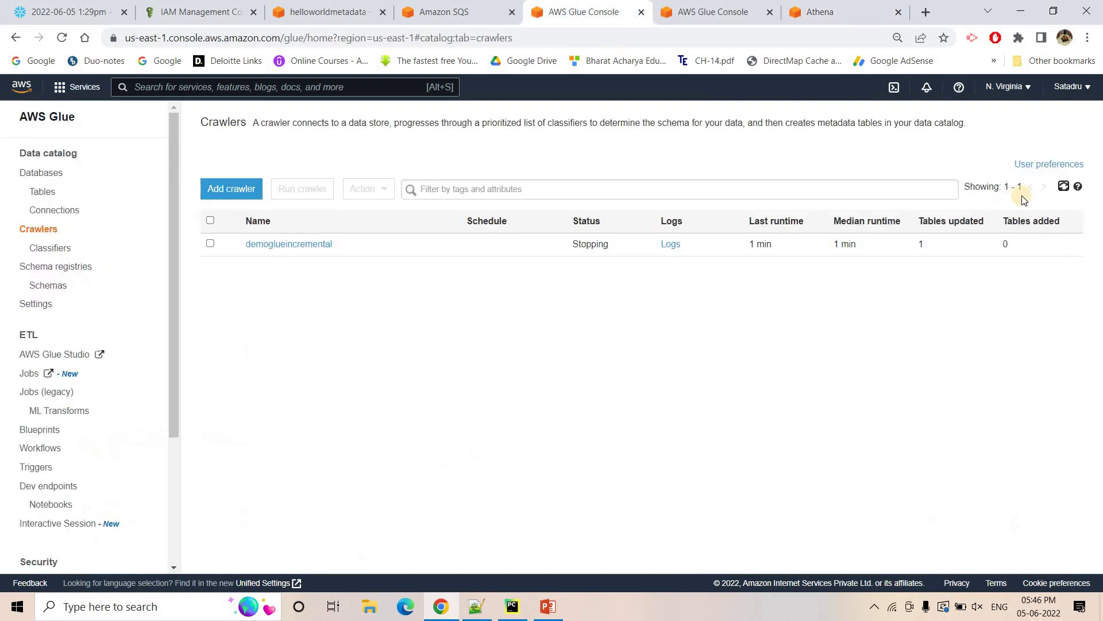
pyautogui.click(1064, 185)
pyautogui.click(1063, 185)
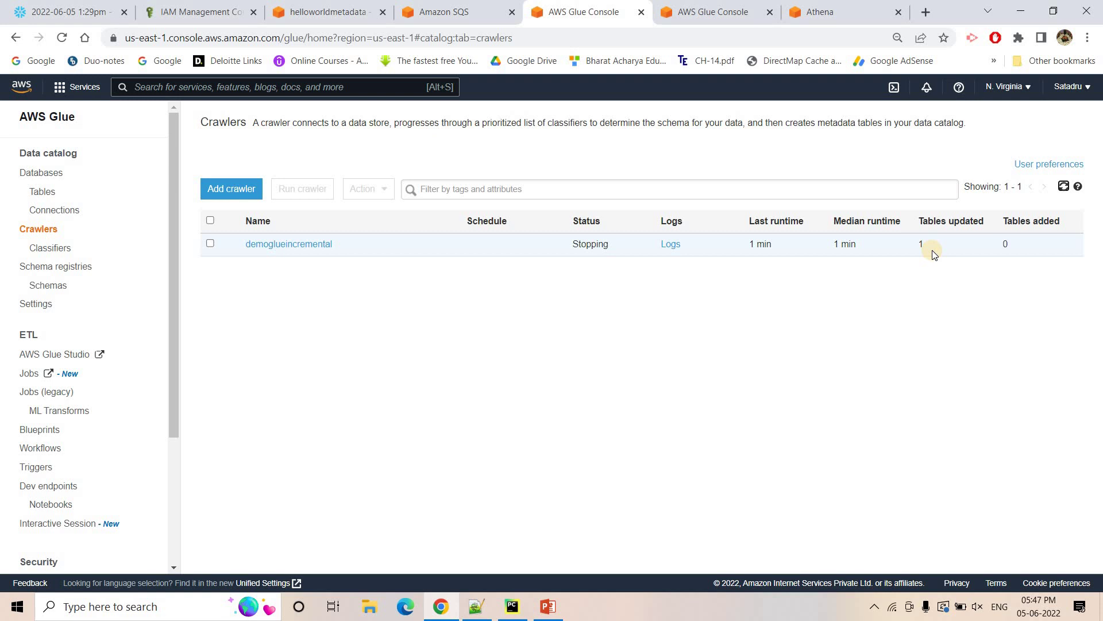
pyautogui.click(1063, 187)
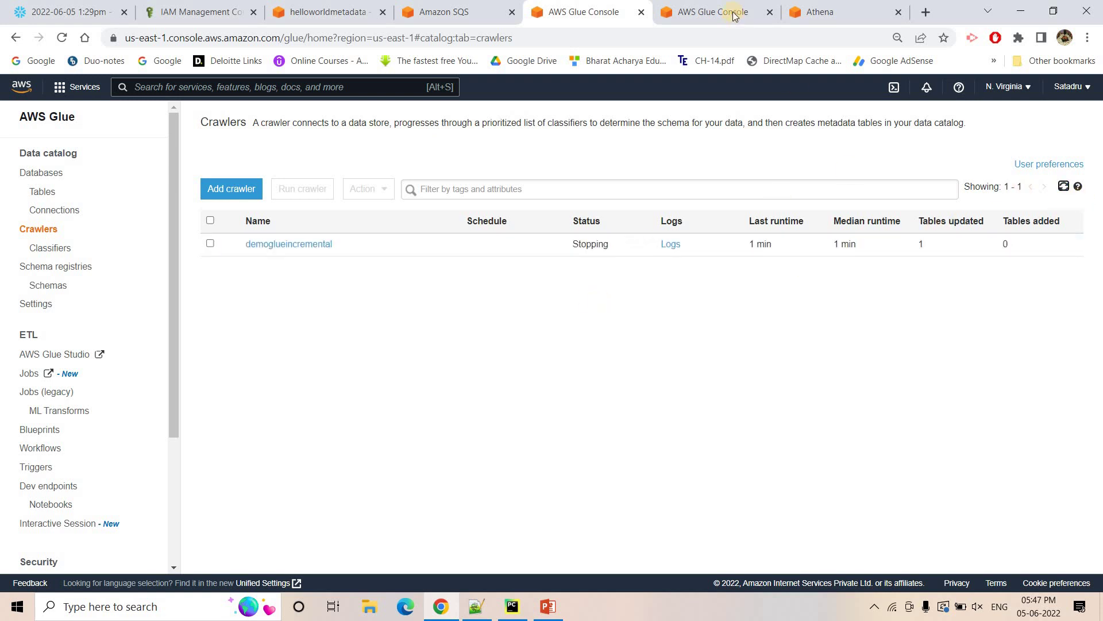
# In Athena, rerun only the helloworldmetadata query for publishyear 20200 or 20300.
pyautogui.click(820, 11)
pyautogui.moveTo(820, 248); pyautogui.dragTo(348, 251)
pyautogui.moveTo(338, 404); pyautogui.dragTo(314, 426)
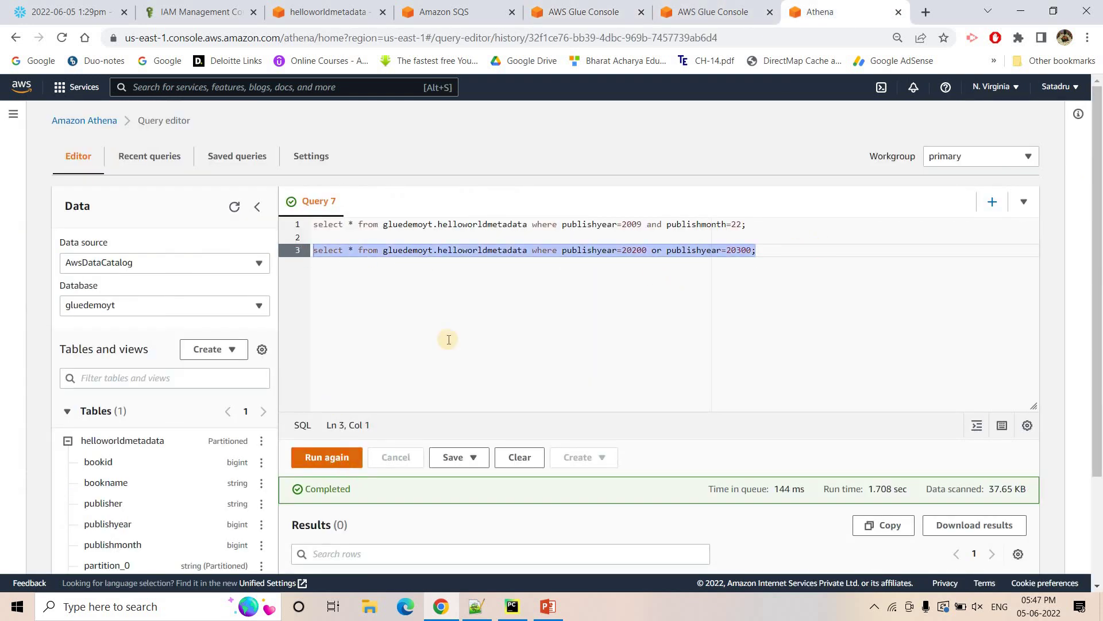
pyautogui.click(327, 456)
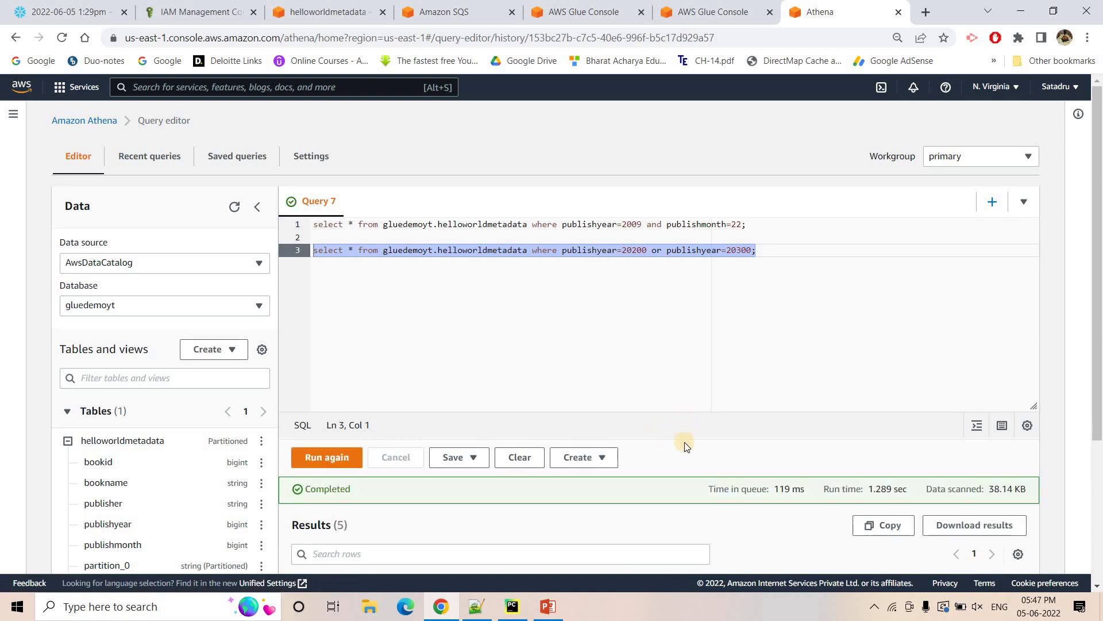
# Examine the query's result rows, checking the bookid and publishyear values of the newly crawled partitions.
pyautogui.scroll(-3, 628, 446)
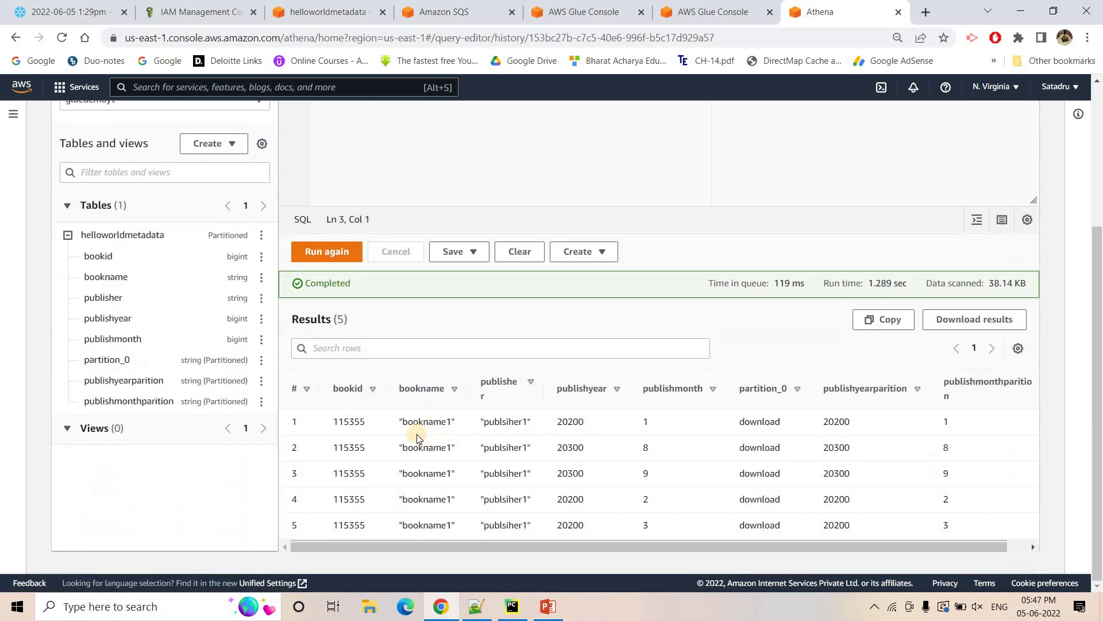
pyautogui.doubleClick(343, 422)
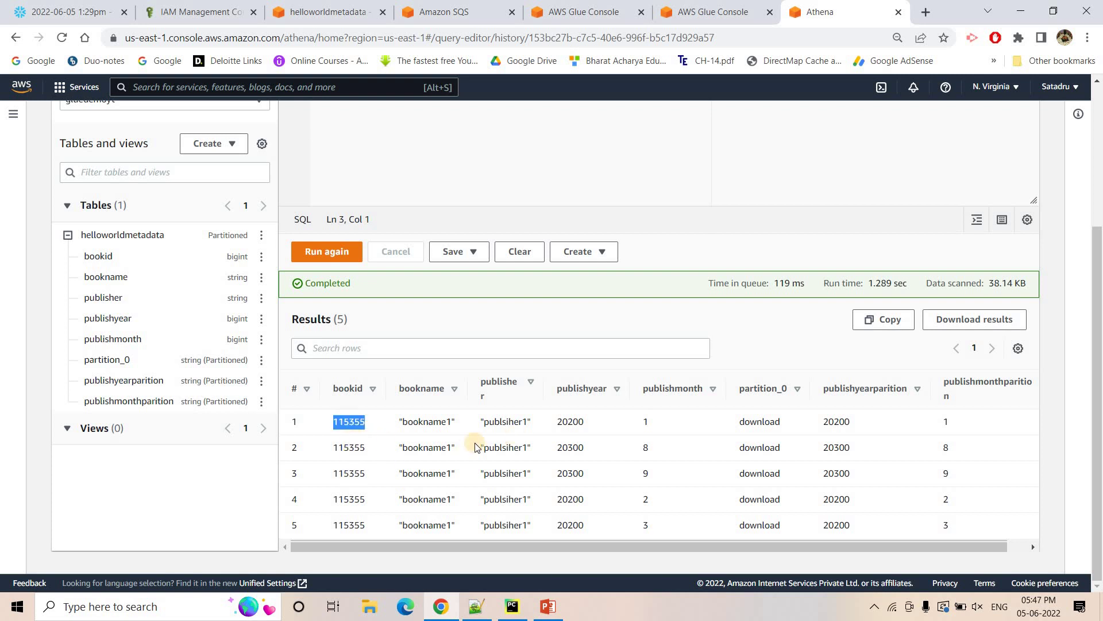
pyautogui.doubleClick(574, 421)
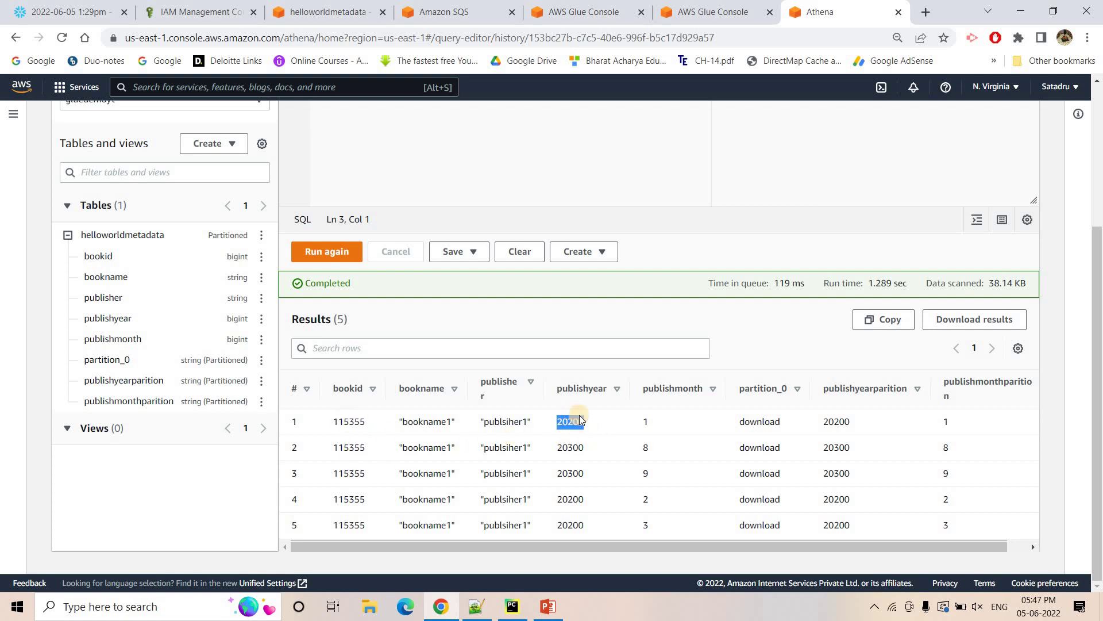
pyautogui.doubleClick(569, 473)
pyautogui.doubleClick(569, 499)
pyautogui.click(569, 525)
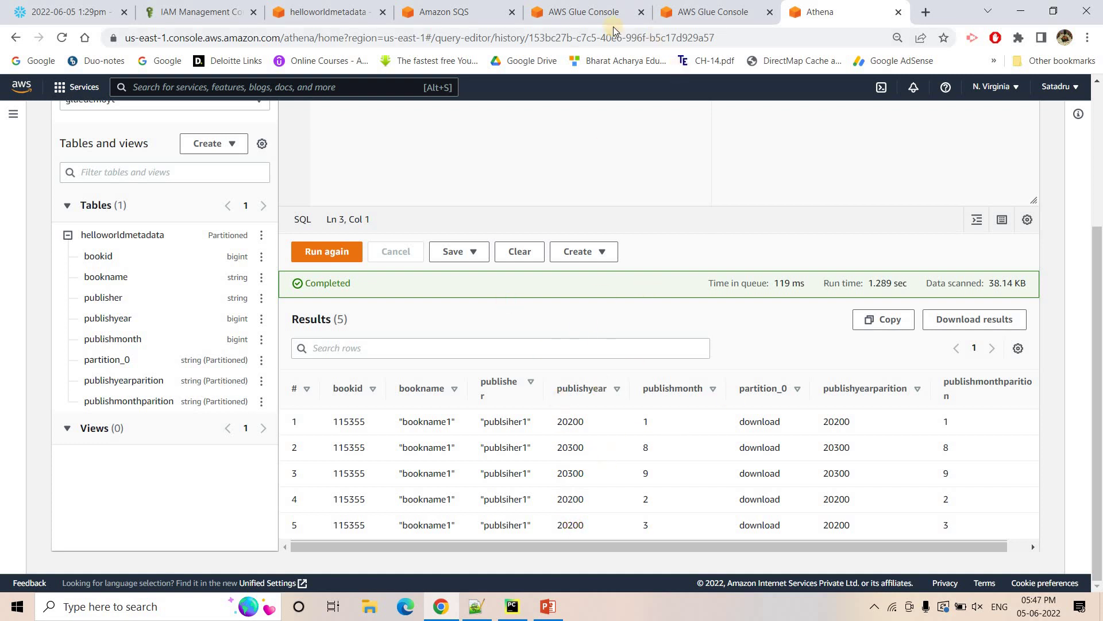
# Refresh the Glue crawlers list to recheck demoglueincremental's status, and open its CloudWatch logs.
pyautogui.click(574, 12)
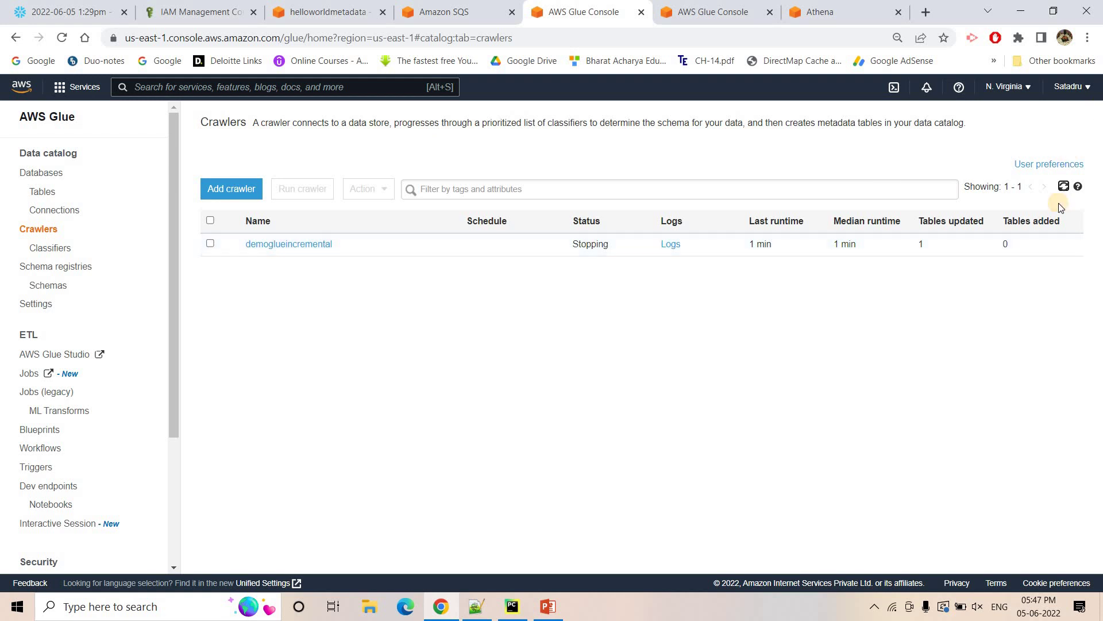
pyautogui.click(1065, 188)
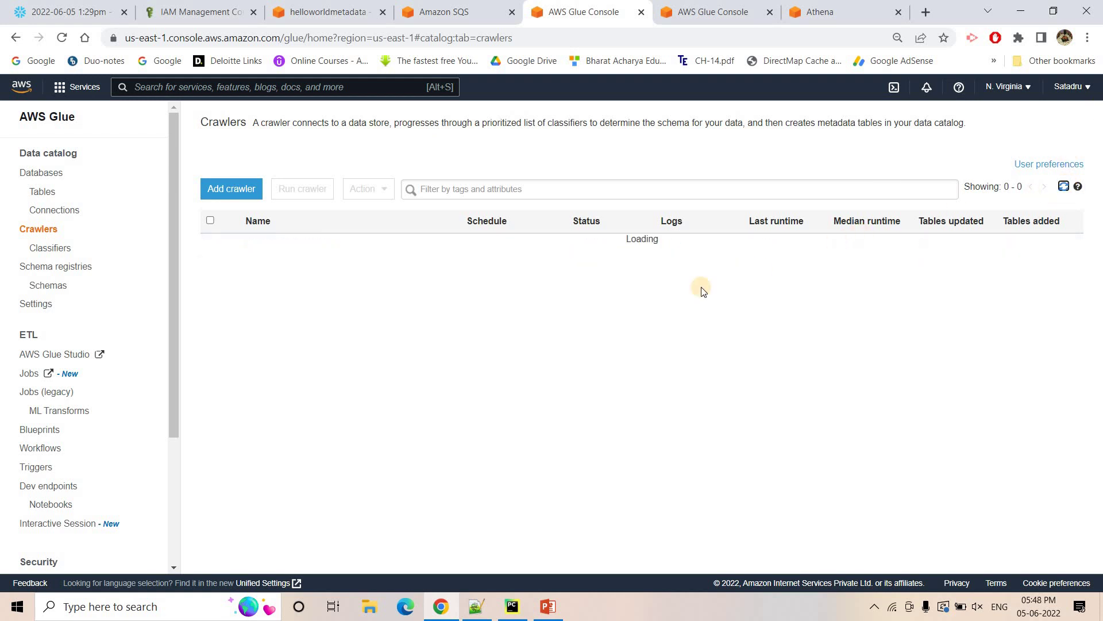
pyautogui.click(1065, 188)
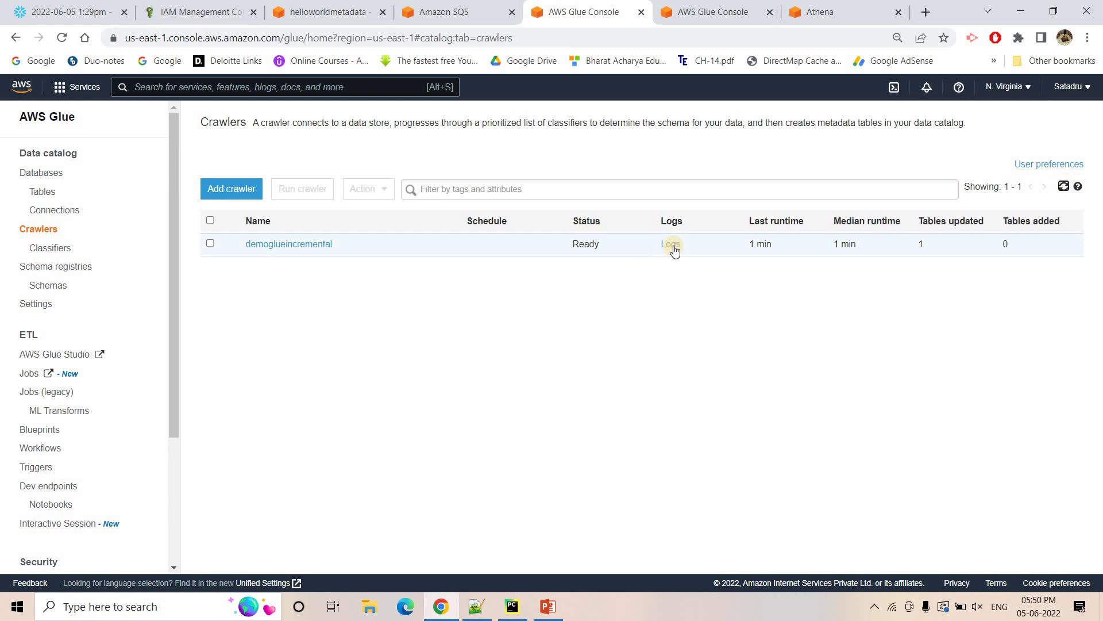
pyautogui.click(672, 245)
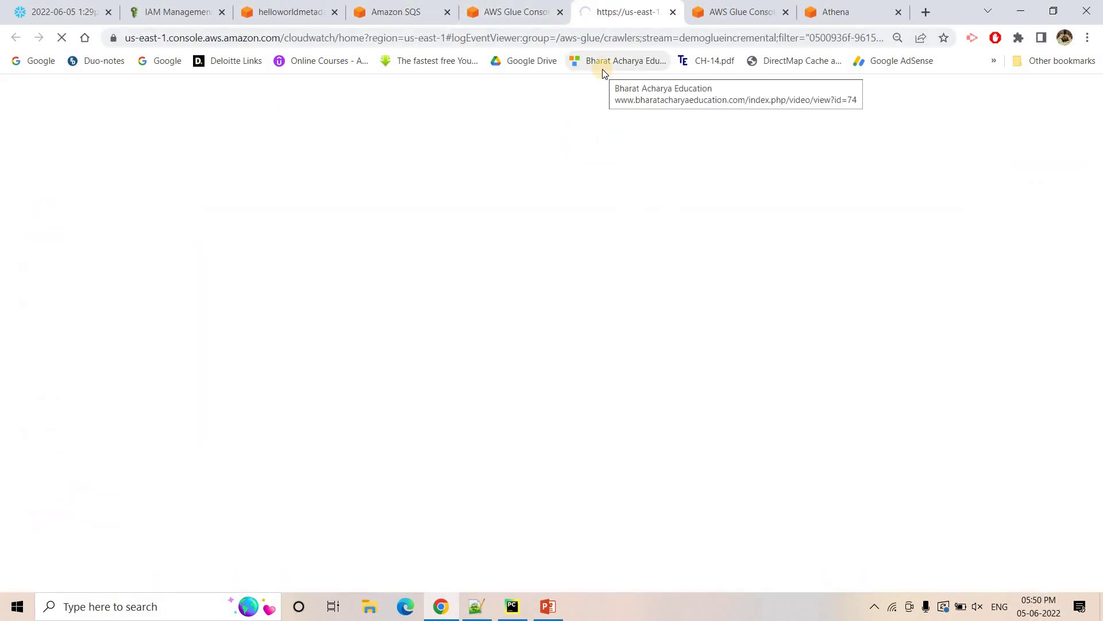
pyautogui.press('BackSpace')
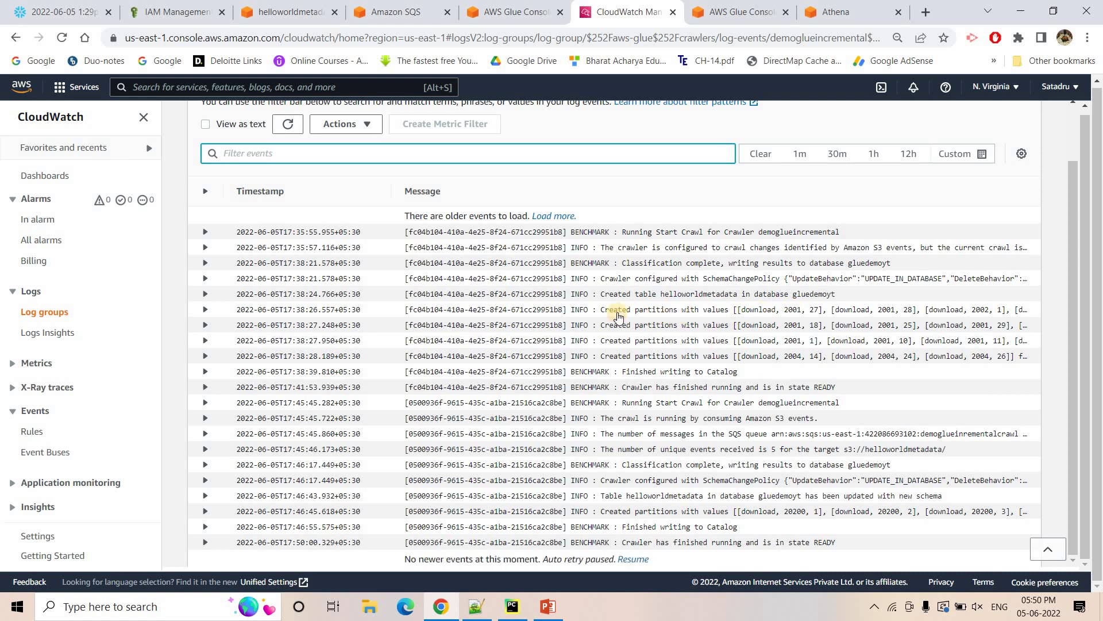
# Expand the first crawl's 17:38:26 created-partitions log event and review its partition values and catalog-writing message.
pyautogui.click(805, 312)
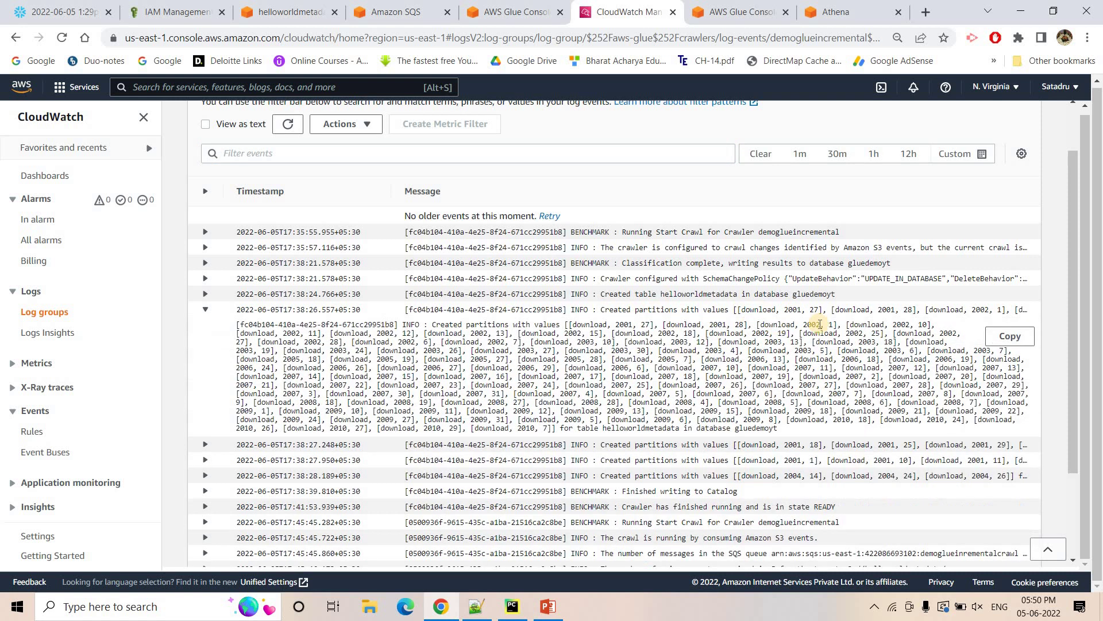
pyautogui.click(795, 312)
pyautogui.click(795, 312)
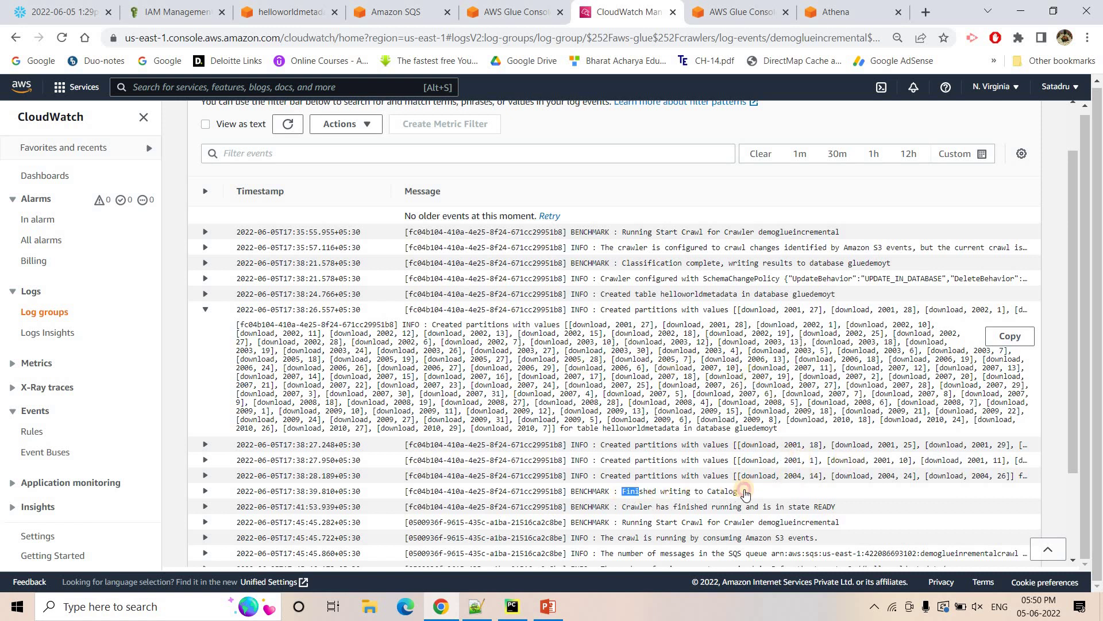
pyautogui.moveTo(623, 492); pyautogui.dragTo(739, 493)
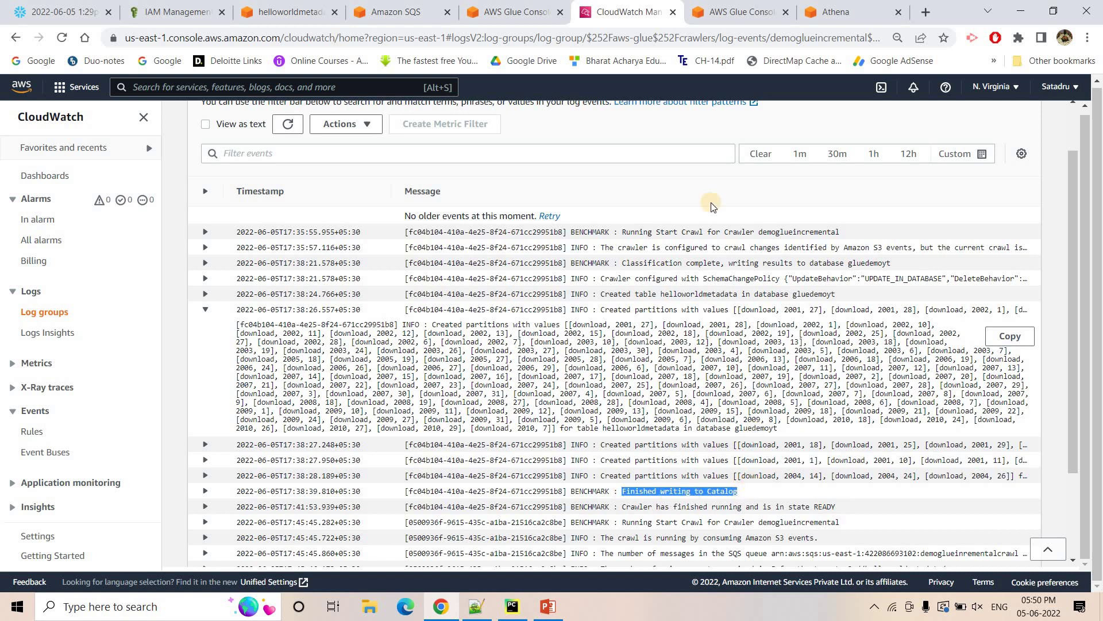
pyautogui.scroll(-3, 760, 451)
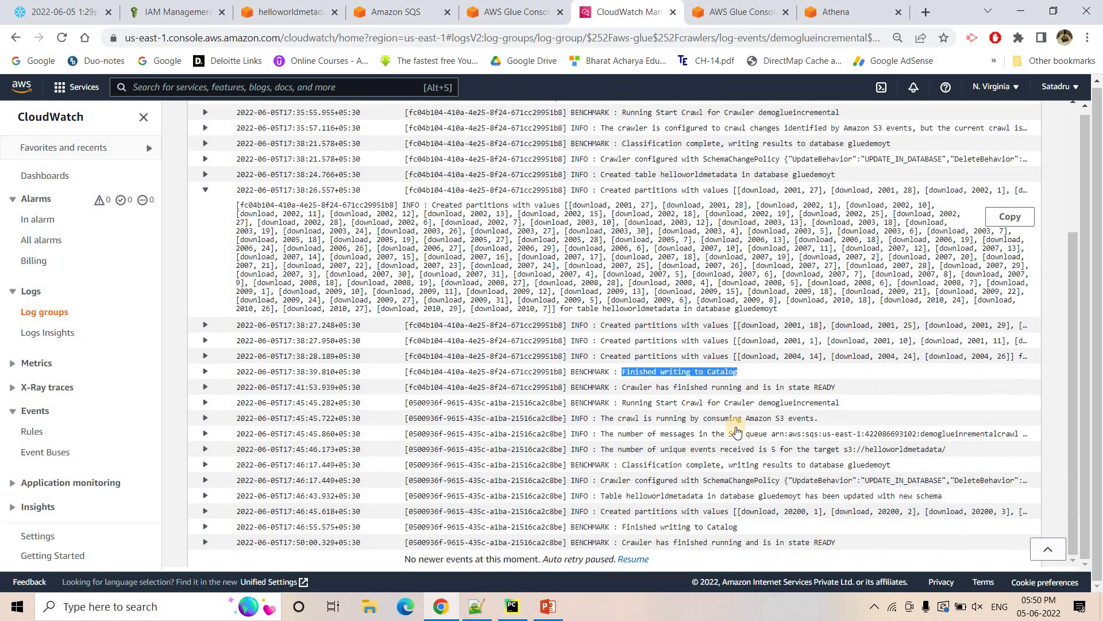
# Expand the second crawl's created-partitions log event and examine its year and month values against the first crawl's partitions.
pyautogui.click(753, 511)
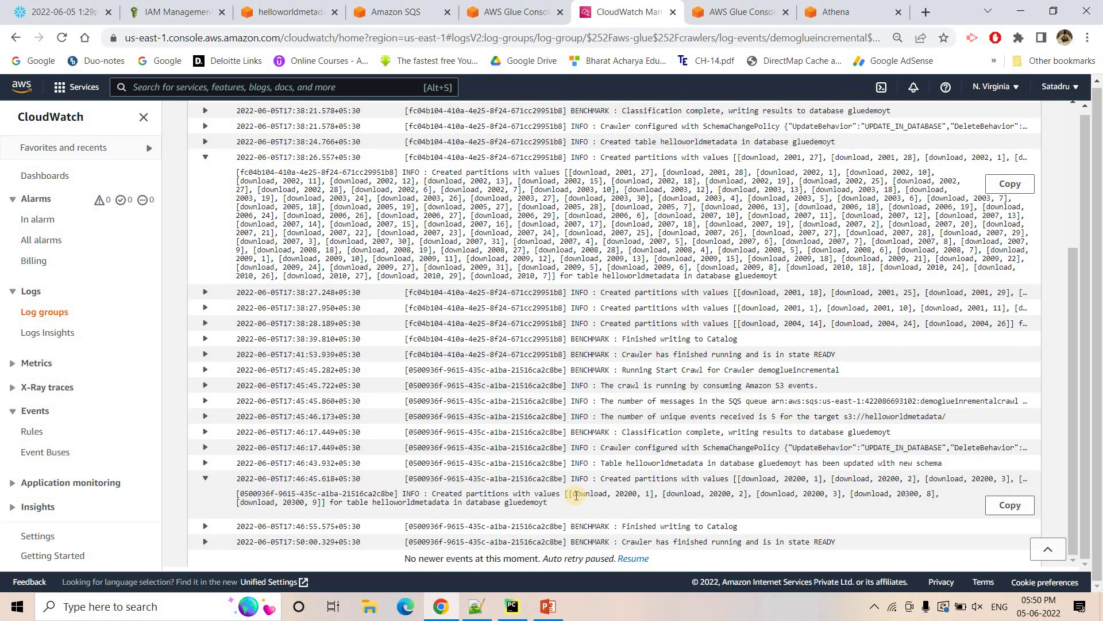
pyautogui.moveTo(572, 493); pyautogui.dragTo(639, 493)
pyautogui.doubleClick(632, 493)
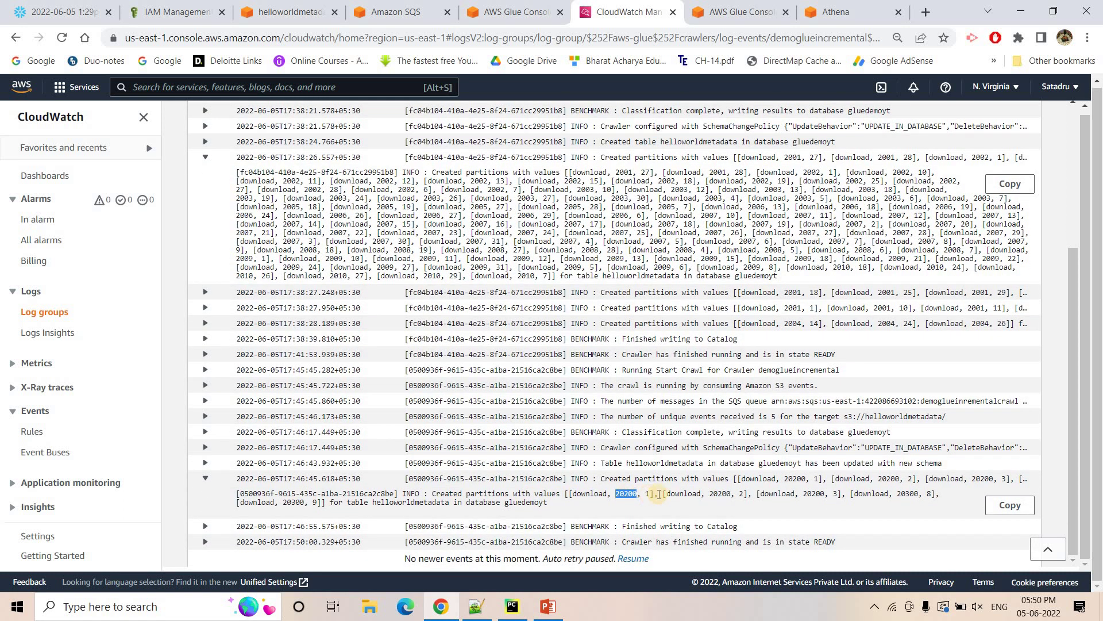
pyautogui.doubleClick(734, 493)
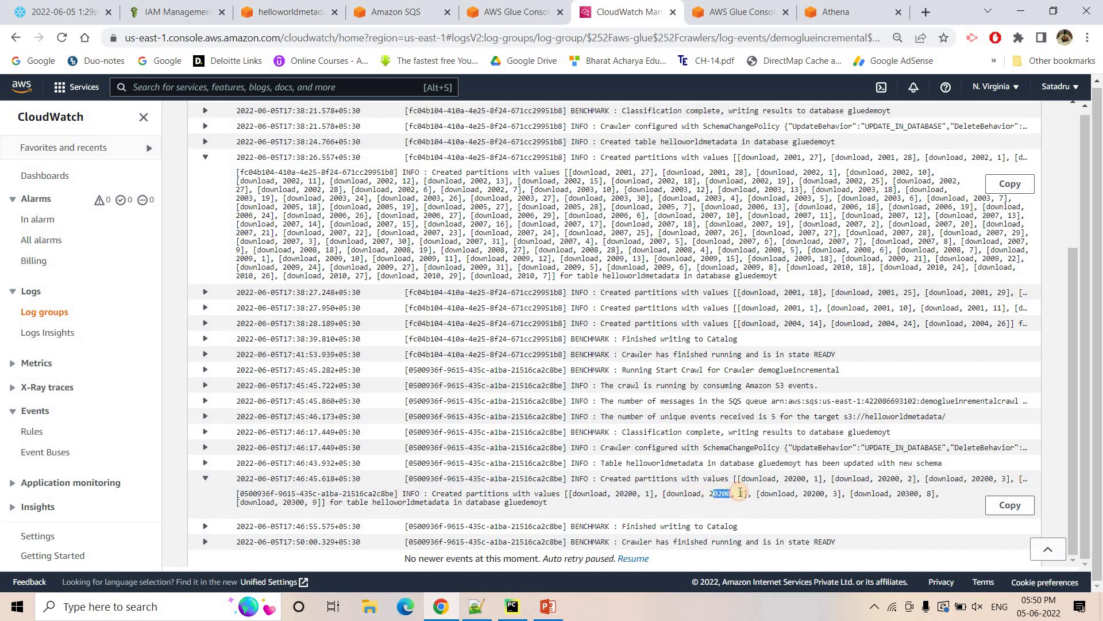
pyautogui.click(833, 492)
pyautogui.doubleClick(816, 493)
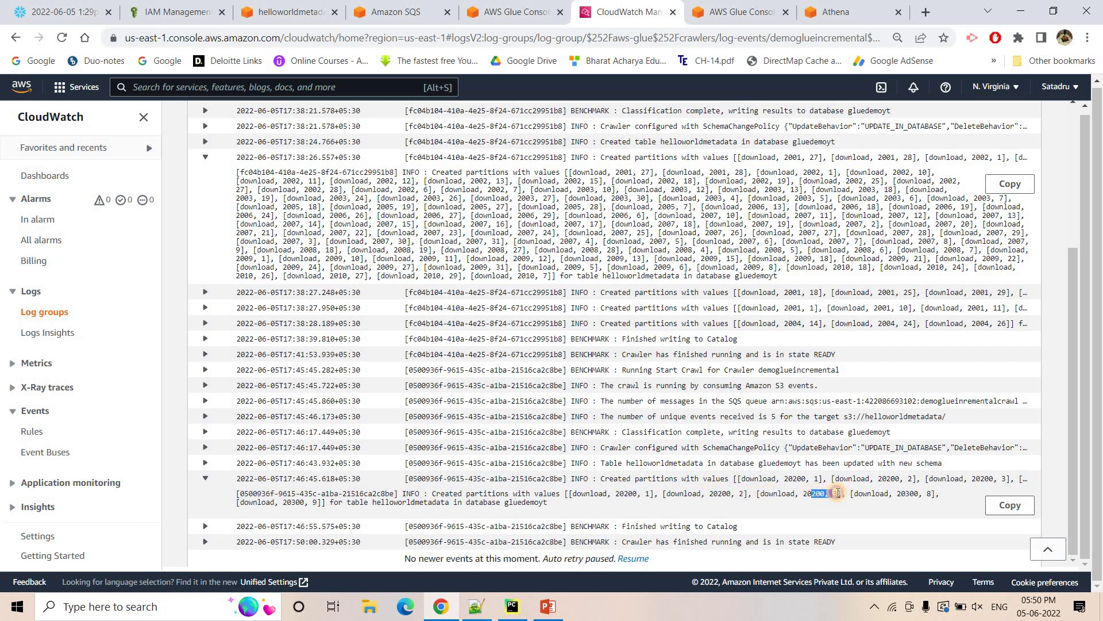
pyautogui.click(930, 492)
pyautogui.moveTo(931, 492); pyautogui.dragTo(897, 493)
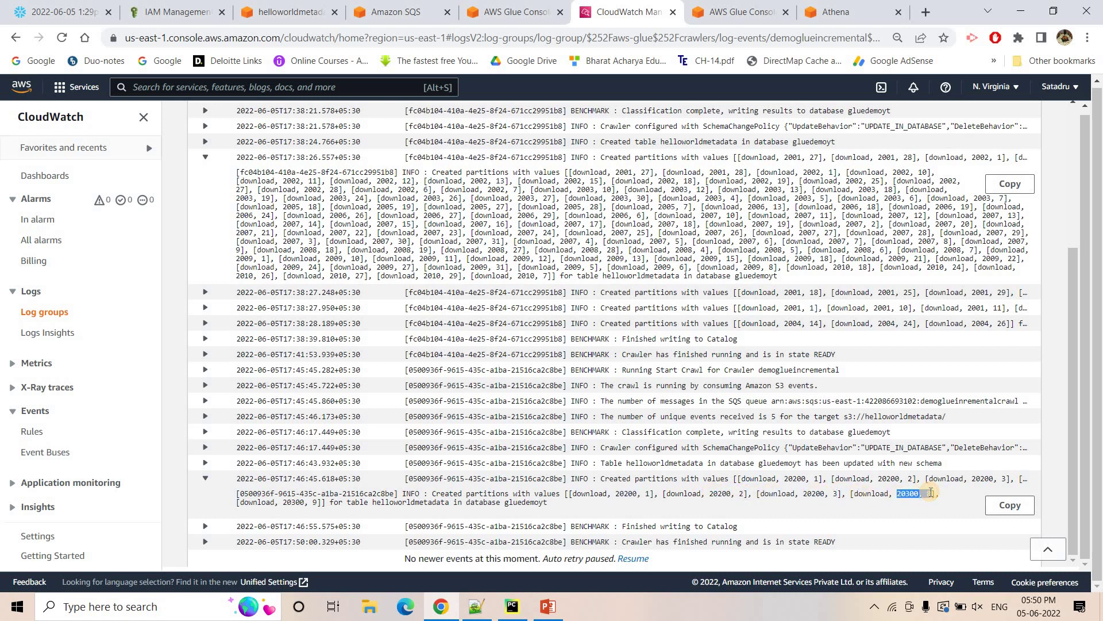
pyautogui.moveTo(308, 500); pyautogui.dragTo(287, 502)
pyautogui.moveTo(454, 189); pyautogui.dragTo(513, 207)
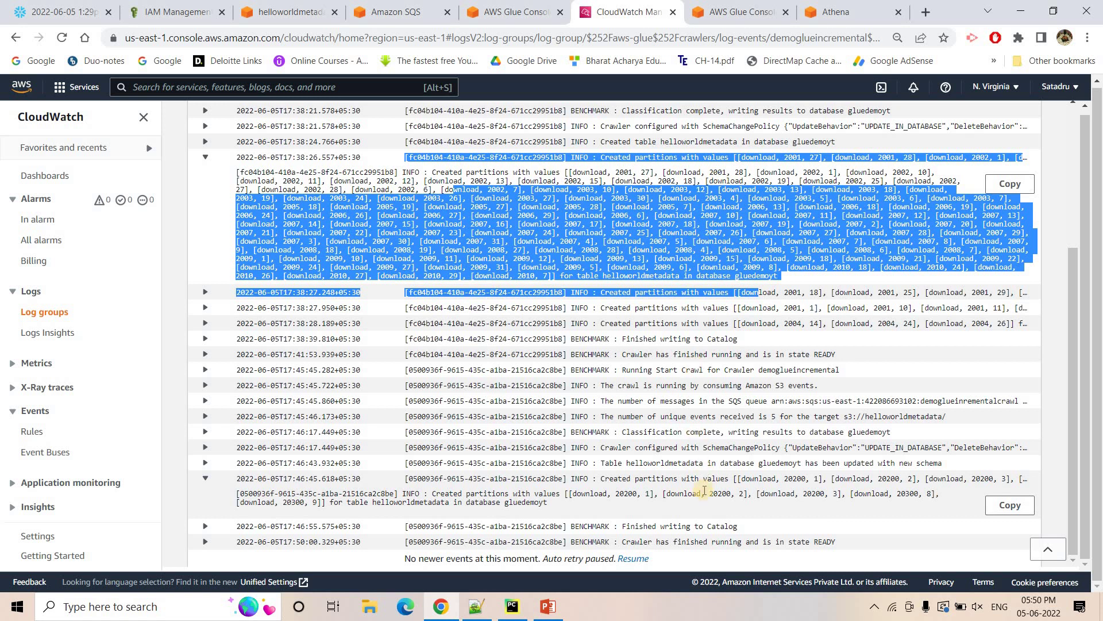
pyautogui.click(680, 498)
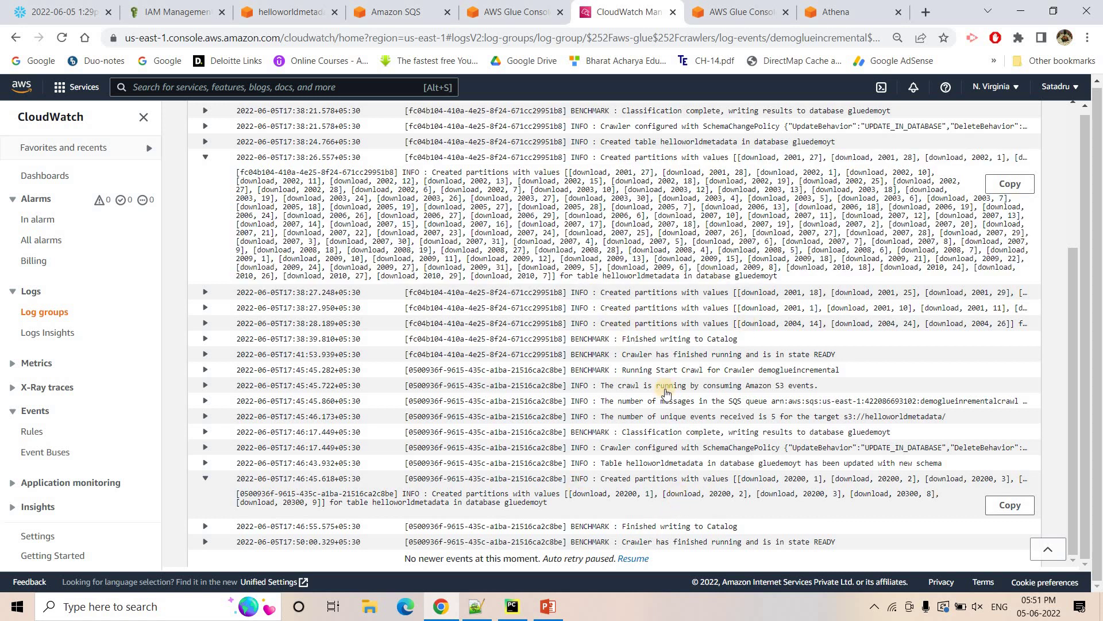
# Expand the second crawl's log event on the number of SQS queue messages and review the surrounding log entries.
pyautogui.click(684, 402)
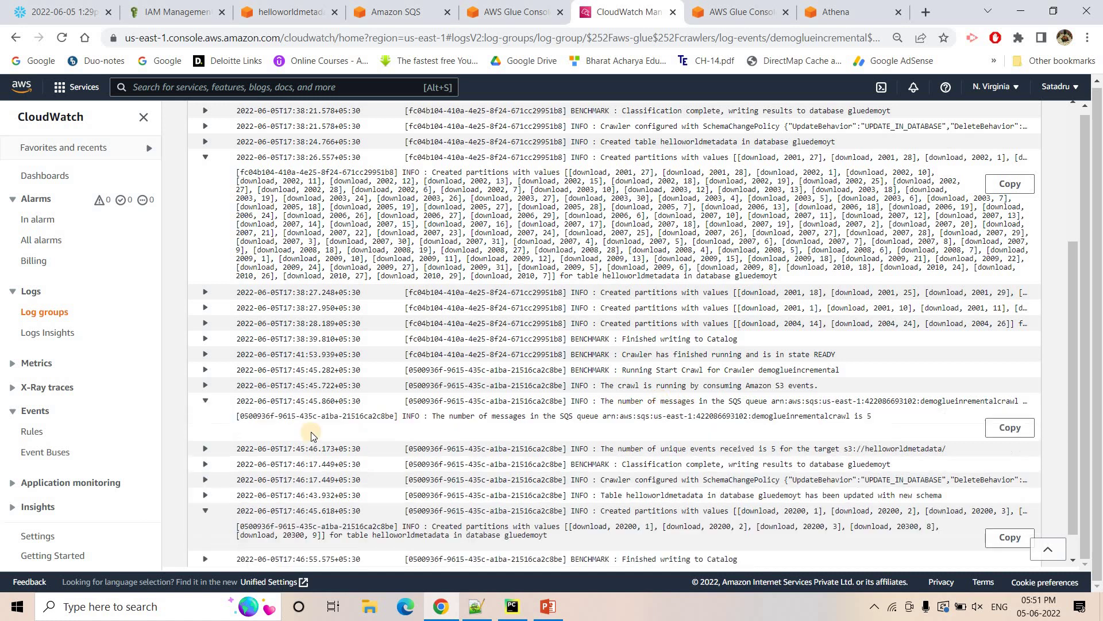
pyautogui.moveTo(543, 415); pyautogui.dragTo(880, 418)
pyautogui.click(801, 424)
pyautogui.moveTo(561, 415); pyautogui.dragTo(859, 413)
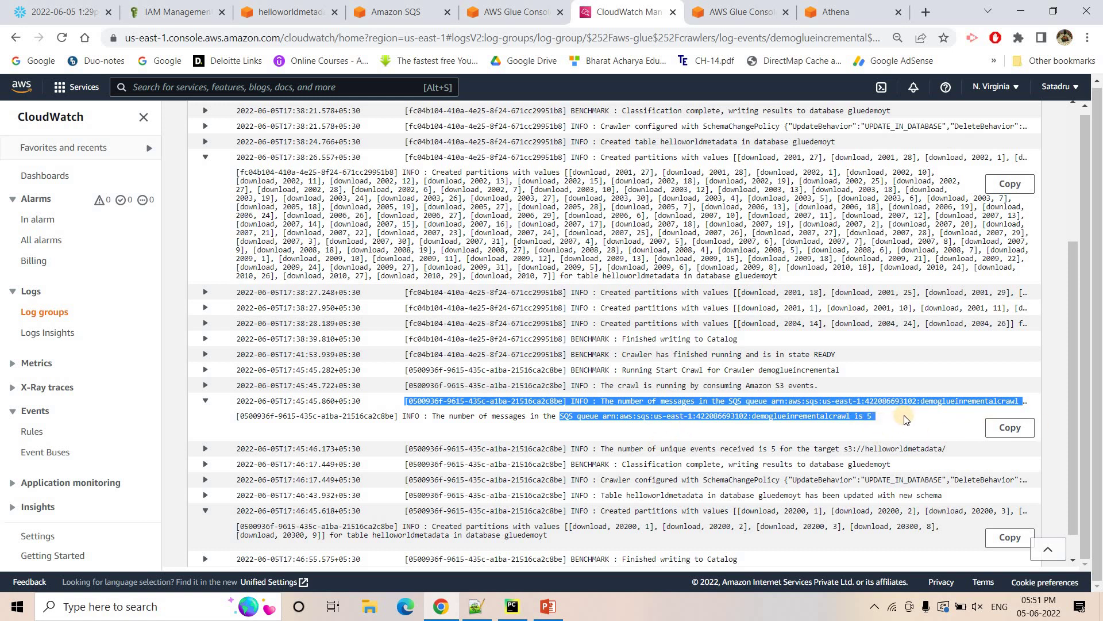
pyautogui.click(575, 375)
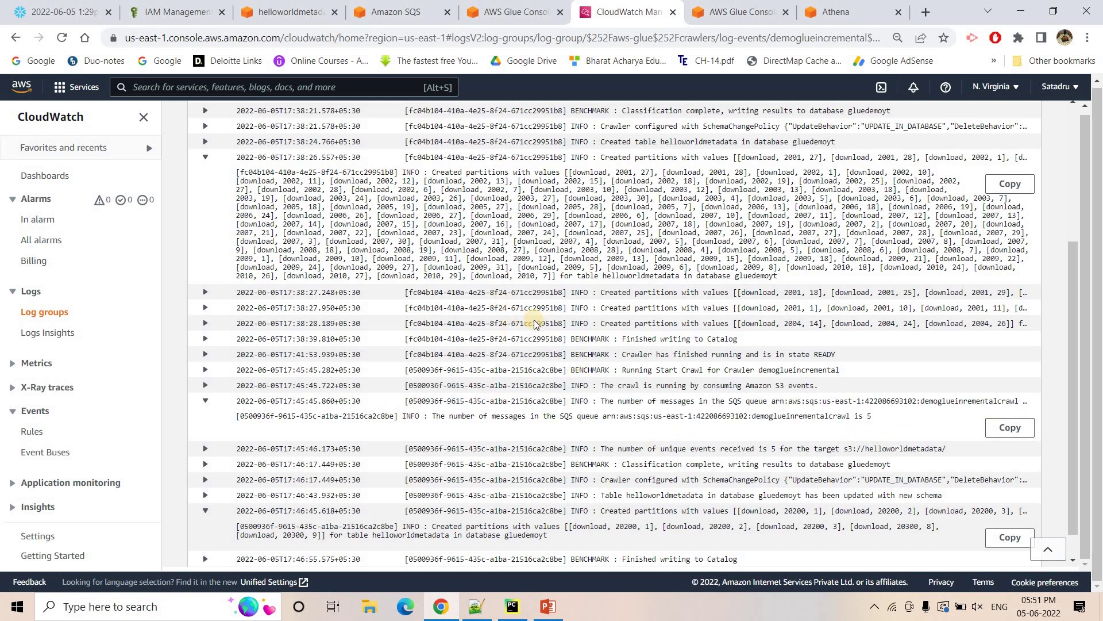
pyautogui.scroll(5, 634, 391)
pyautogui.scroll(-4, 635, 414)
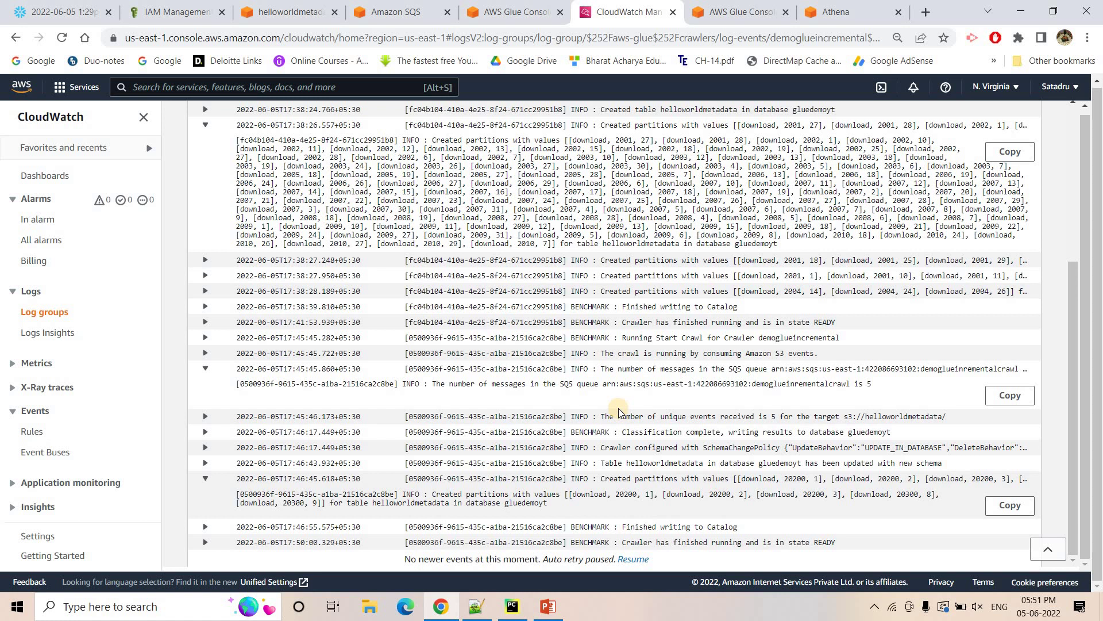
# Switch to the PowerPoint slide show and advance to the architecture slide with the Amazon SNS topic.
pyautogui.hotkey('alt', 'Tab')
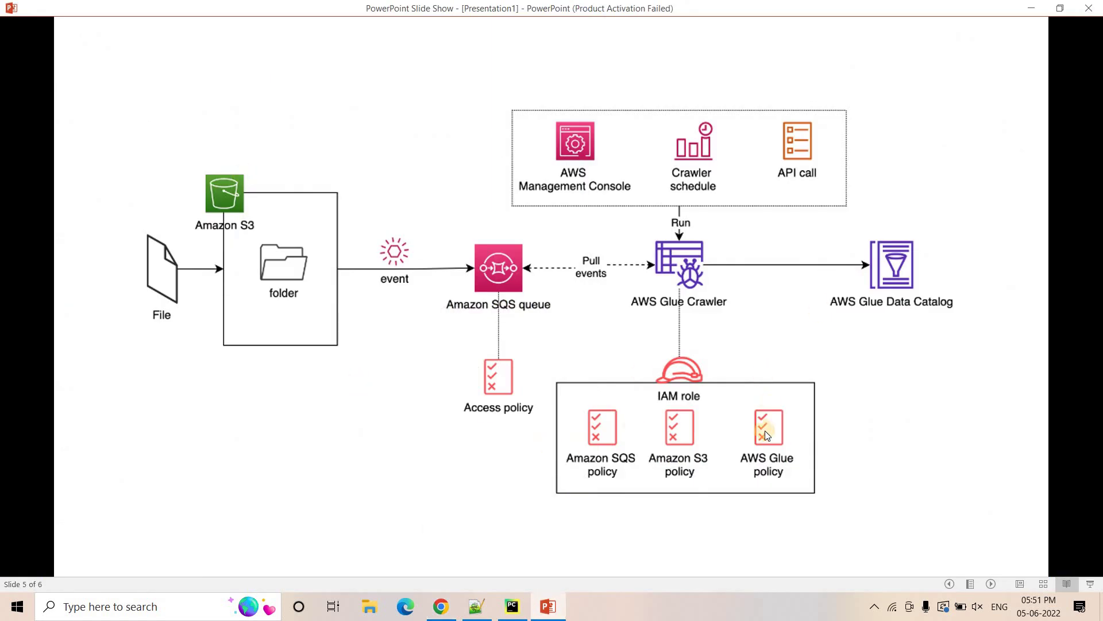
pyautogui.click(947, 429)
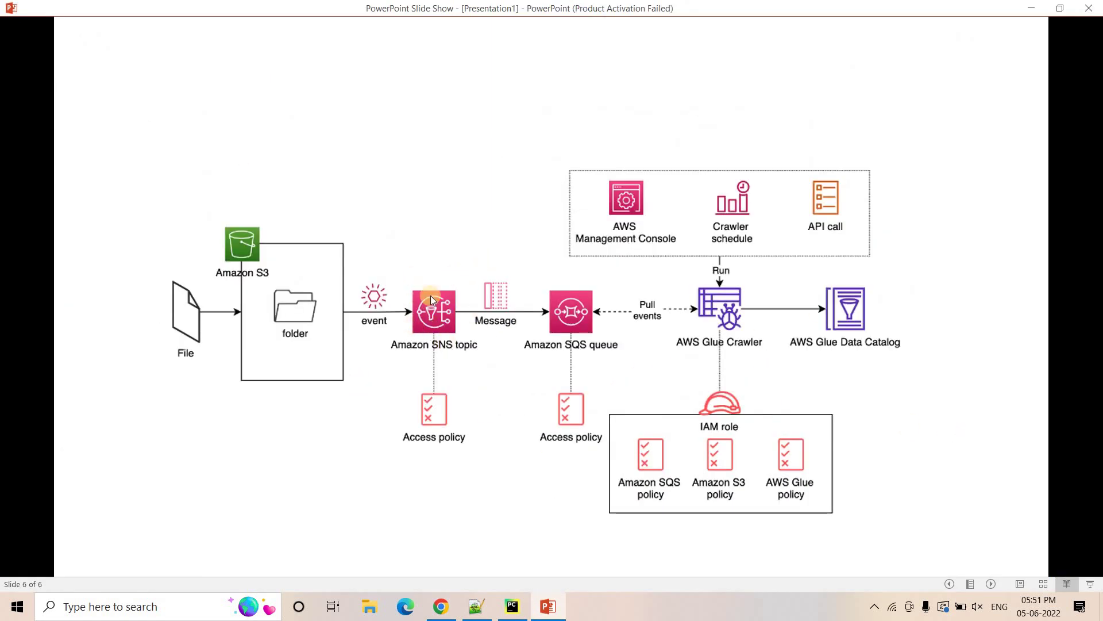